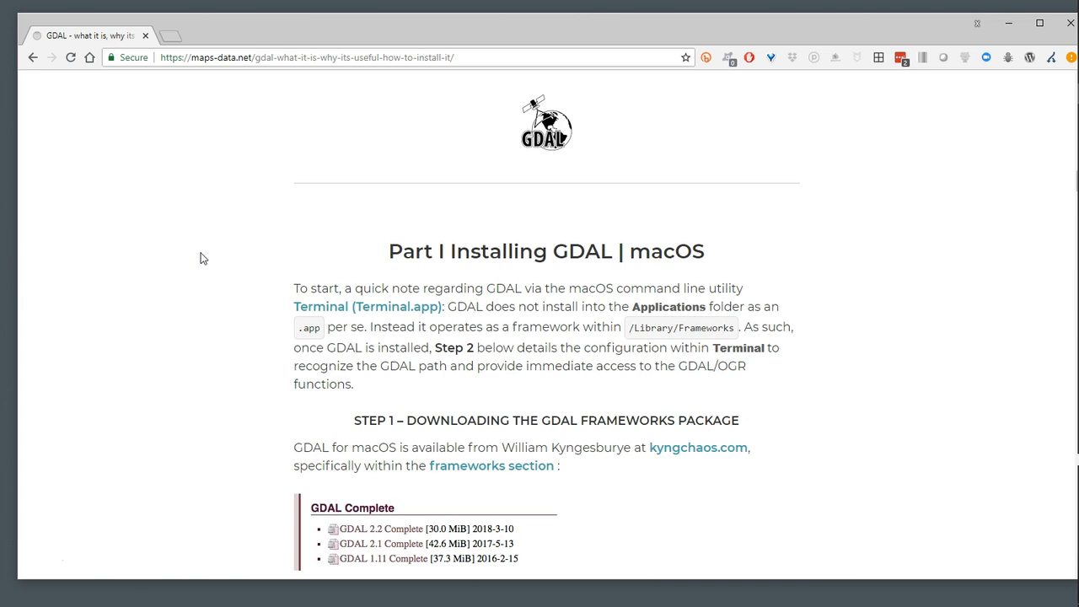
# Examine the article's macOS GDAL installation instructions and the introduction to the Windows options
pyautogui.scroll(-2, 303, 238)
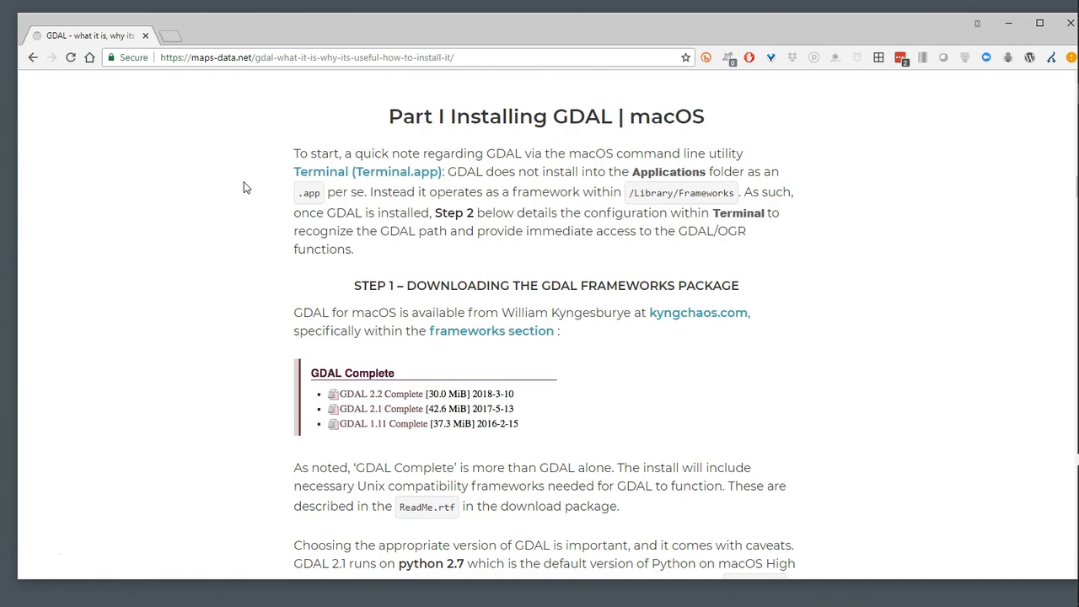
pyautogui.scroll(-16, 245, 187)
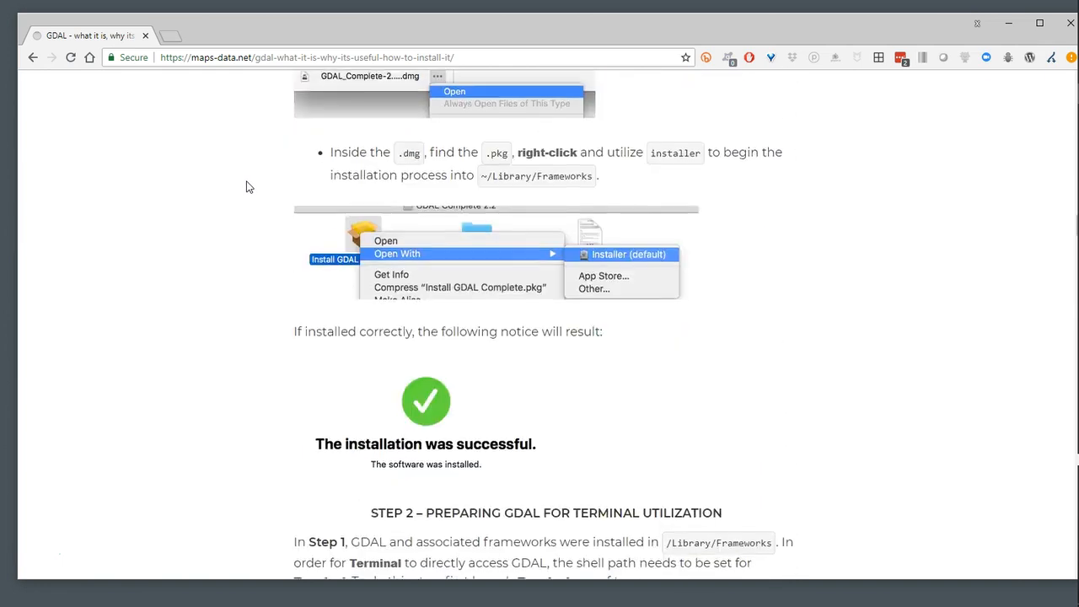
pyautogui.scroll(-7, 247, 186)
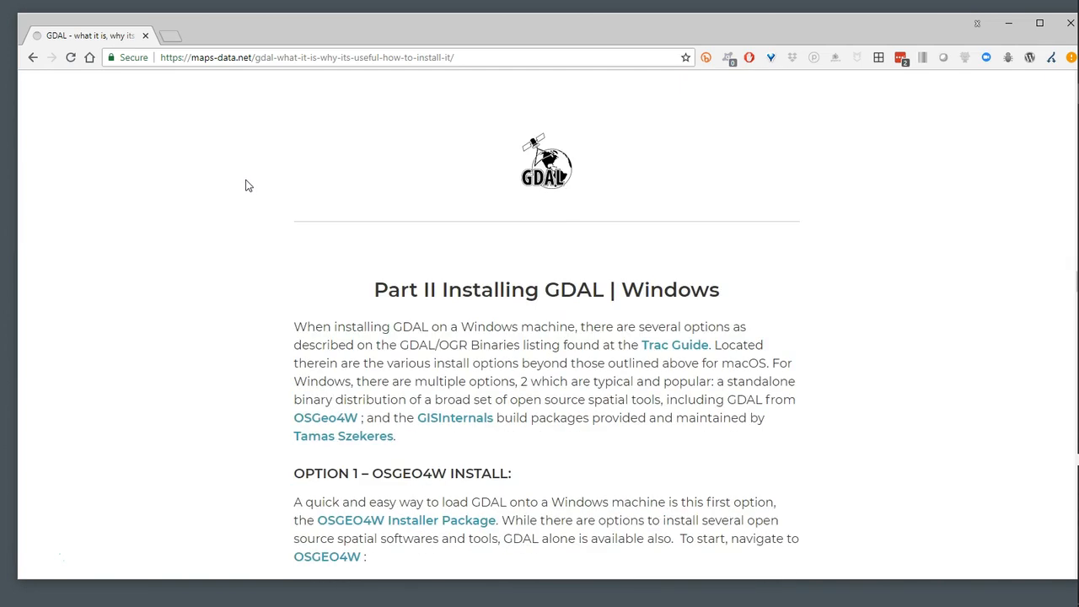
pyautogui.scroll(4, 244, 181)
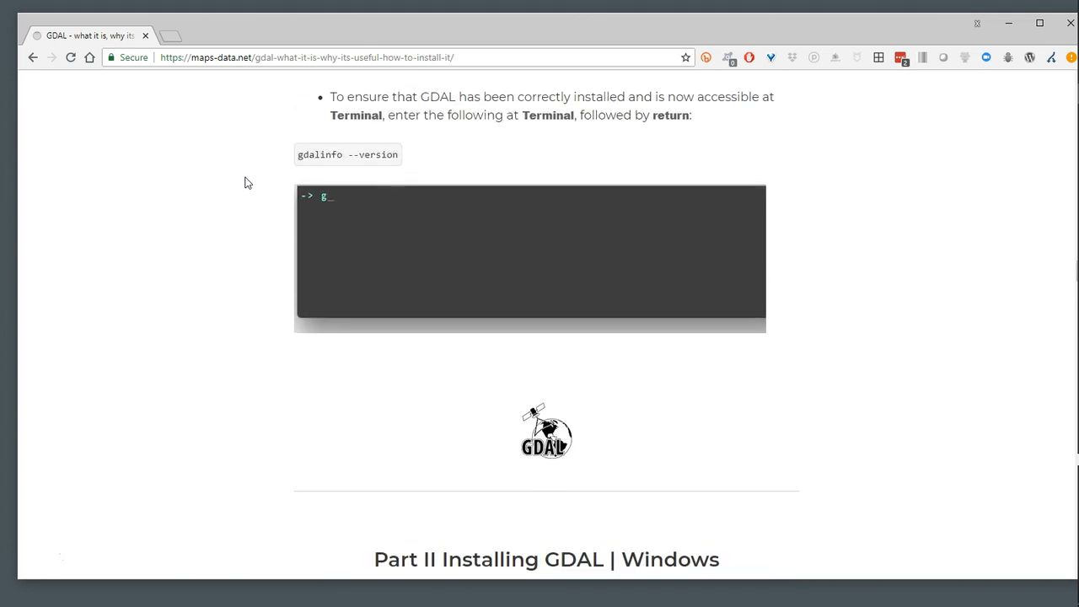
pyautogui.scroll(-4, 261, 243)
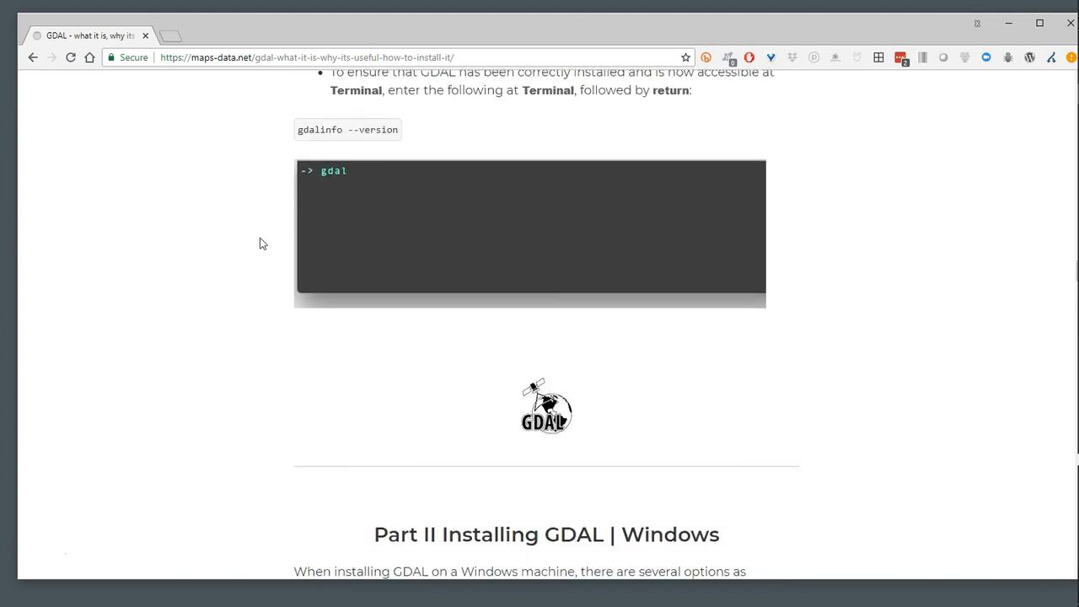
pyautogui.scroll(-1, 260, 242)
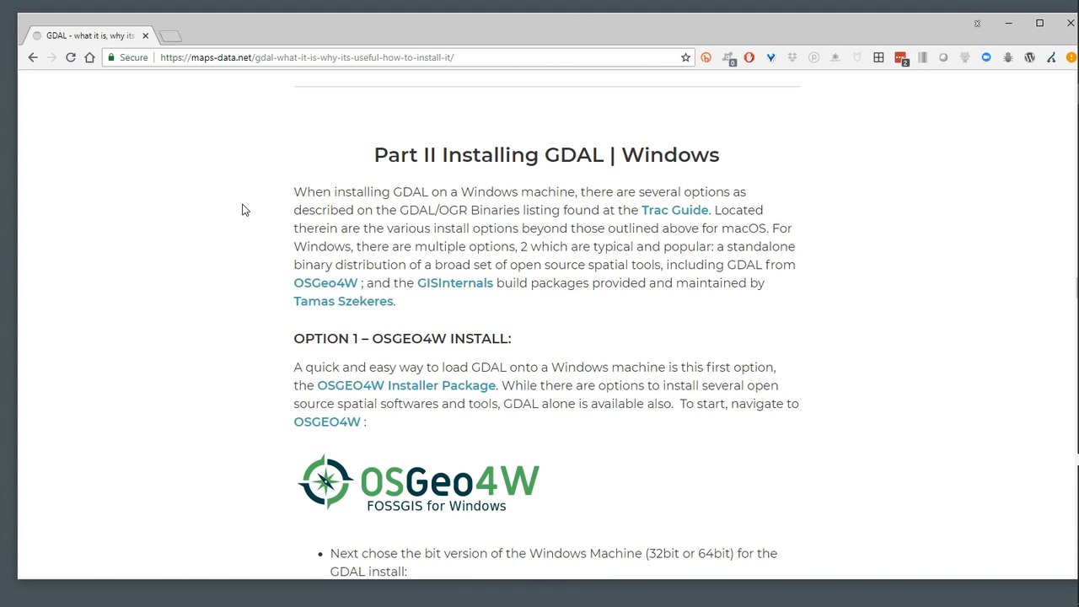
pyautogui.scroll(-4, 241, 210)
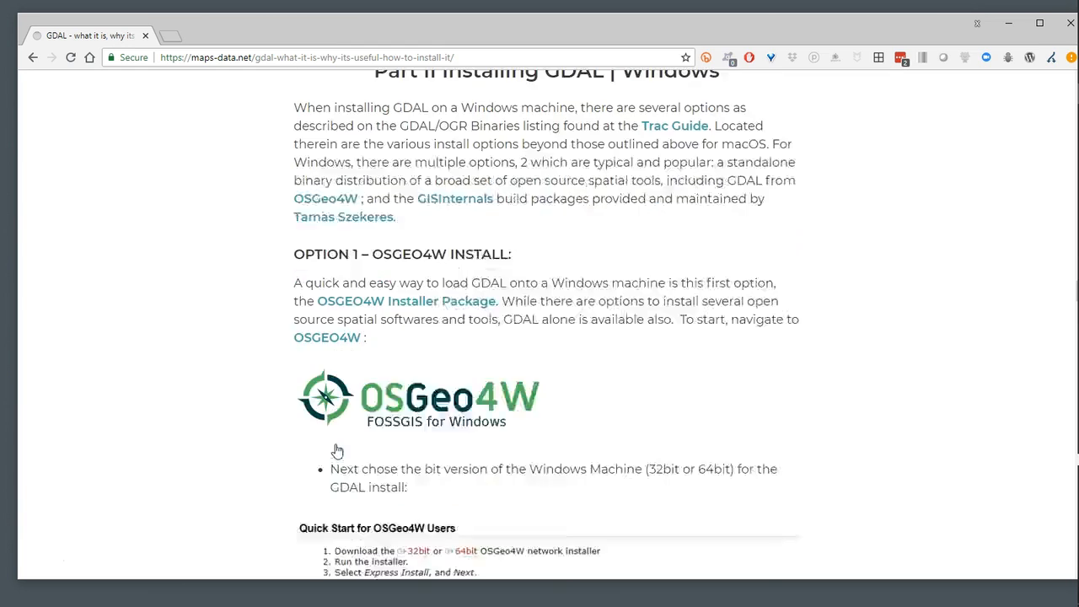
pyautogui.scroll(-1, 236, 396)
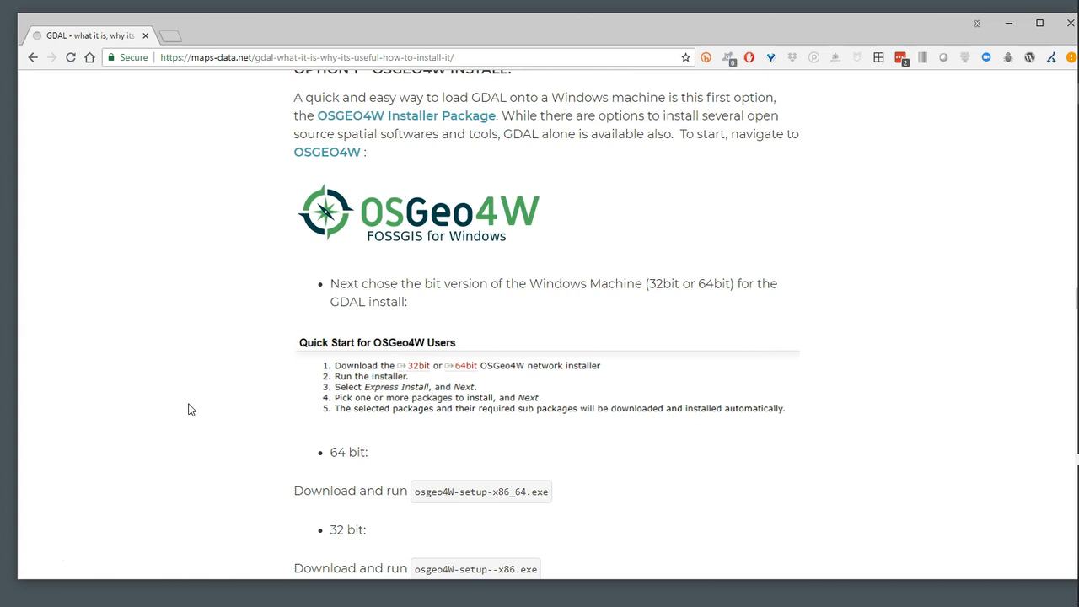
# Compare the article's OSGeo4W and GISInternals install options for Windows, including the 32-bit and 64-bit installer instructions
pyautogui.scroll(-2, 197, 456)
pyautogui.scroll(-15, 257, 455)
pyautogui.scroll(-1, 258, 455)
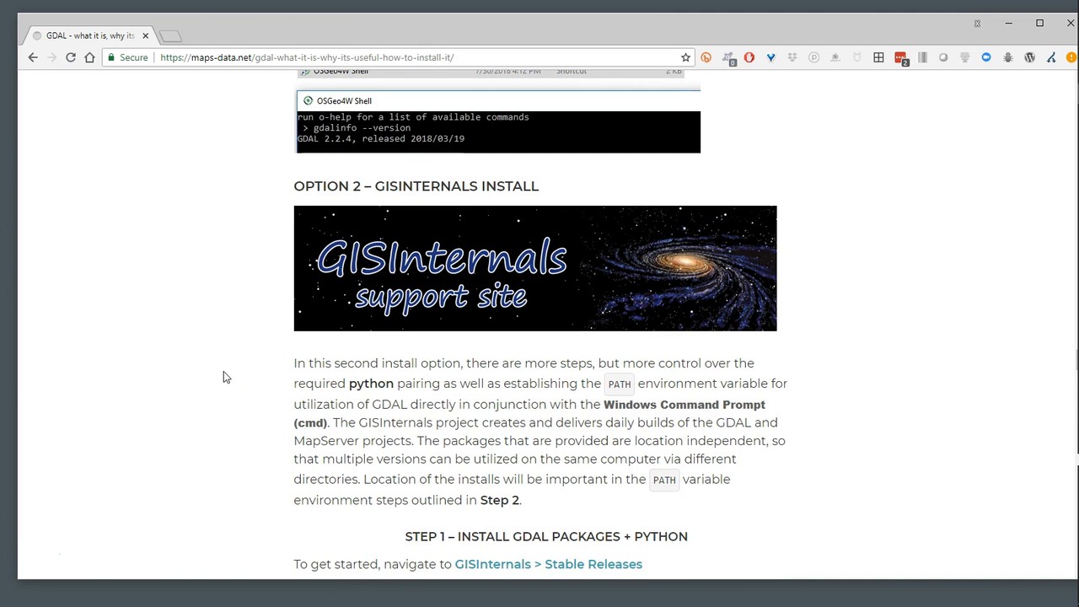
pyautogui.scroll(-3, 240, 372)
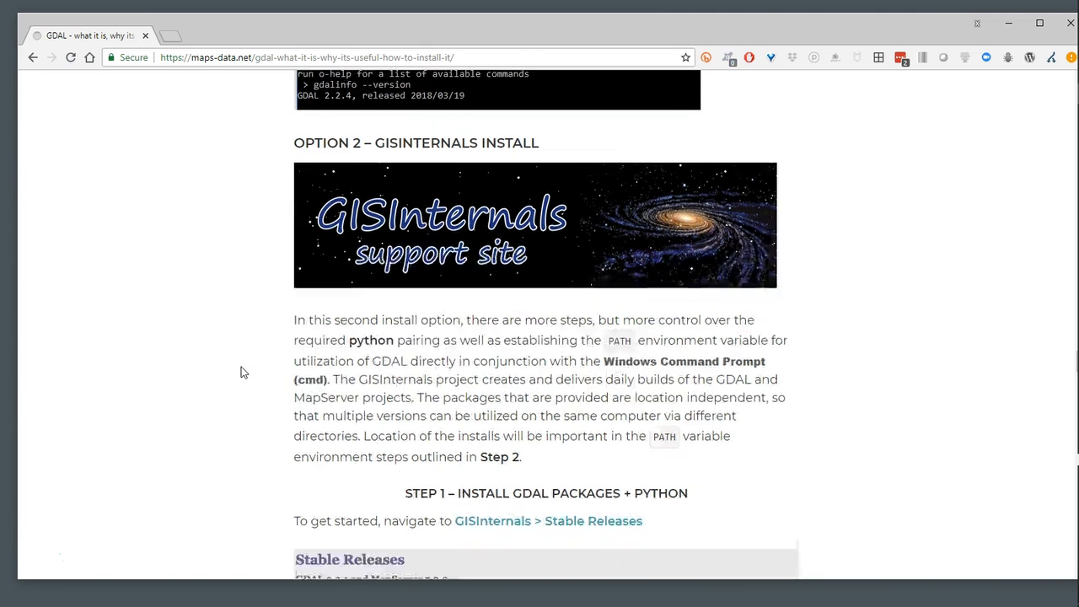
pyautogui.scroll(-1, 240, 372)
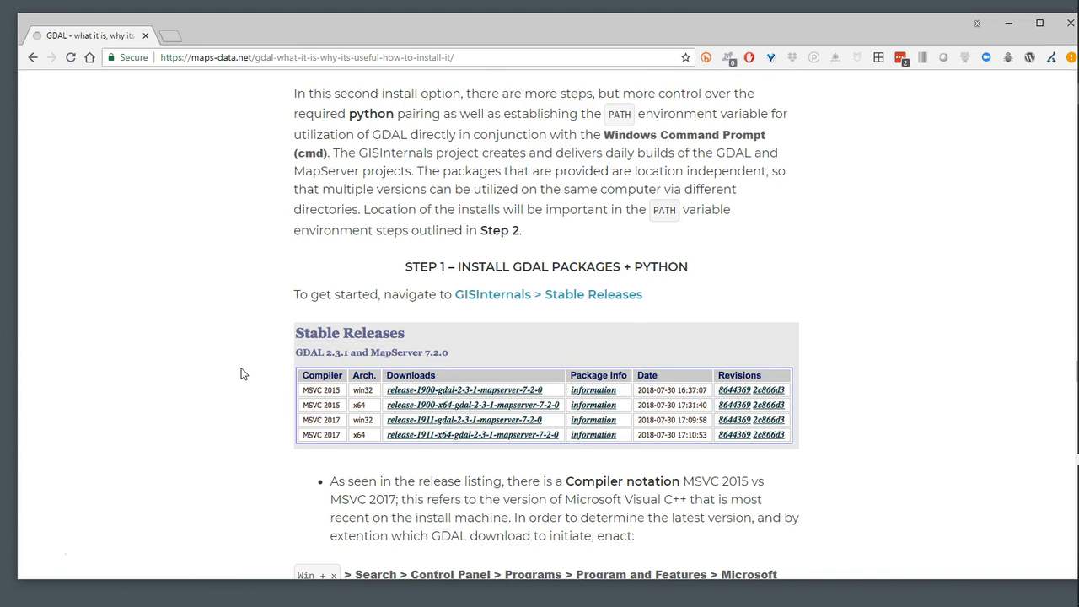
pyautogui.scroll(3, 253, 376)
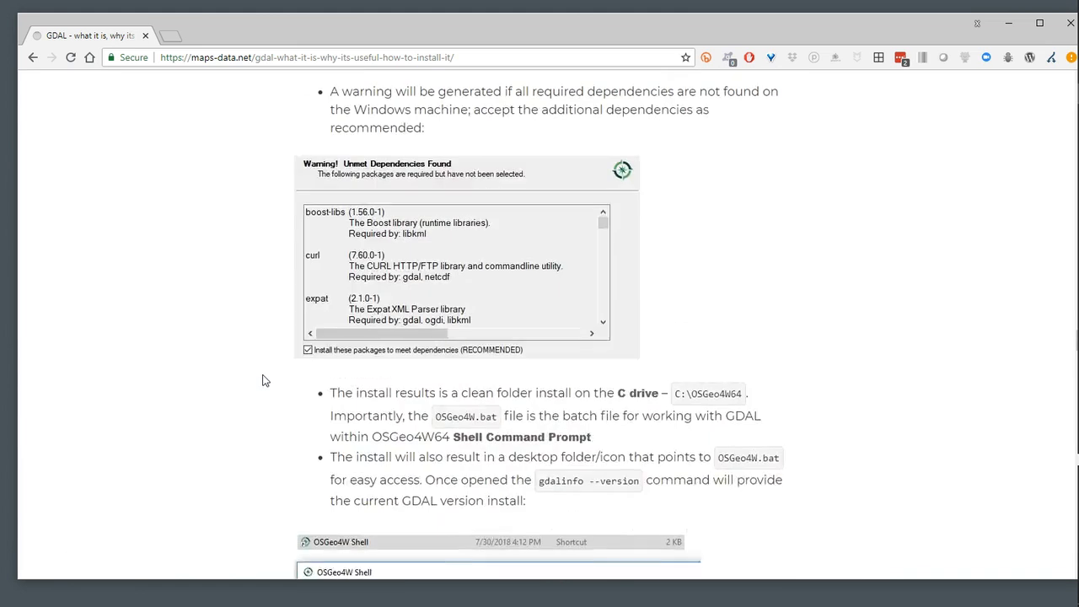
pyautogui.scroll(4, 262, 380)
pyautogui.scroll(12, 262, 380)
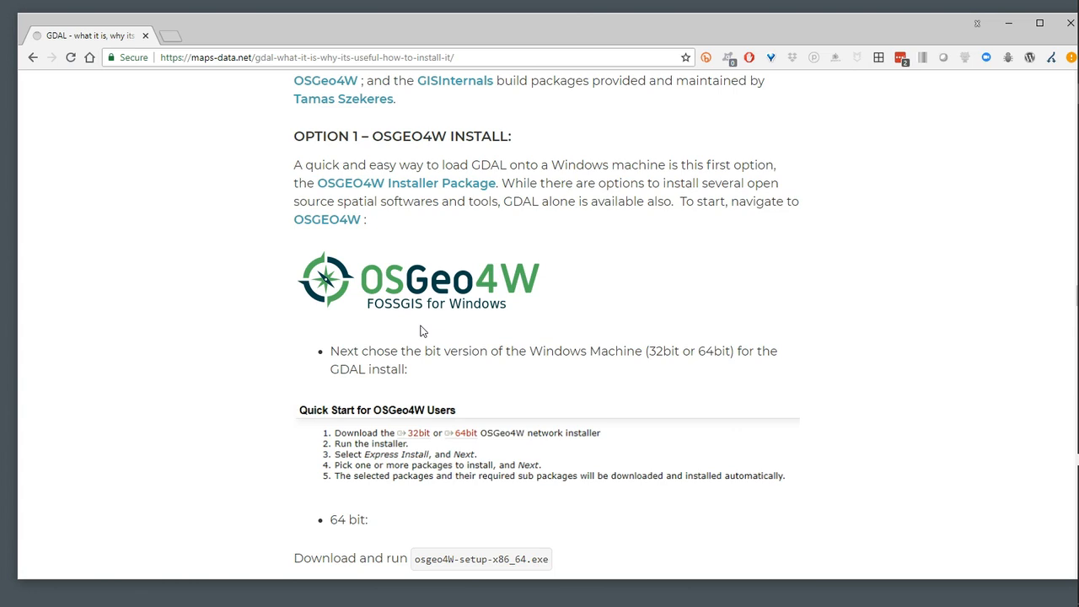
pyautogui.scroll(-3, 422, 337)
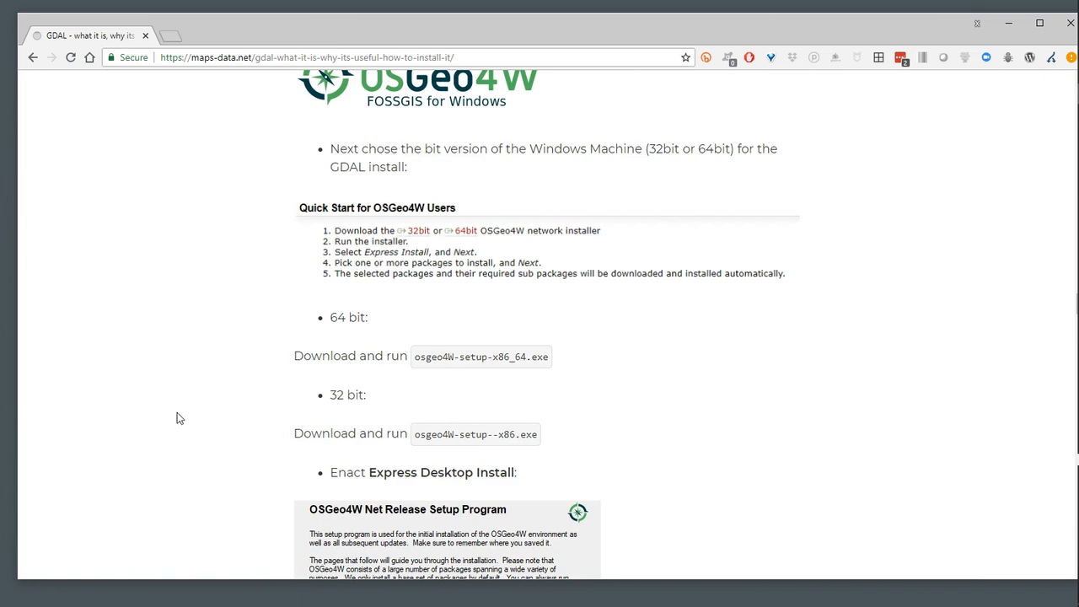
# Check the computer's system type in the device specifications of Windows Settings, and close Settings
pyautogui.press('super+x')
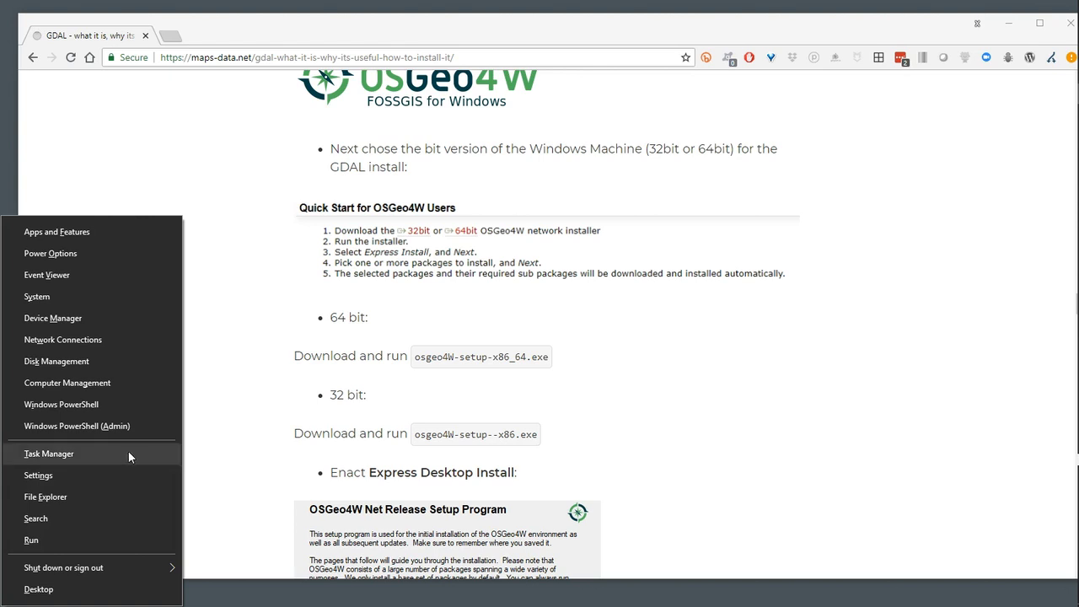
pyautogui.click(61, 473)
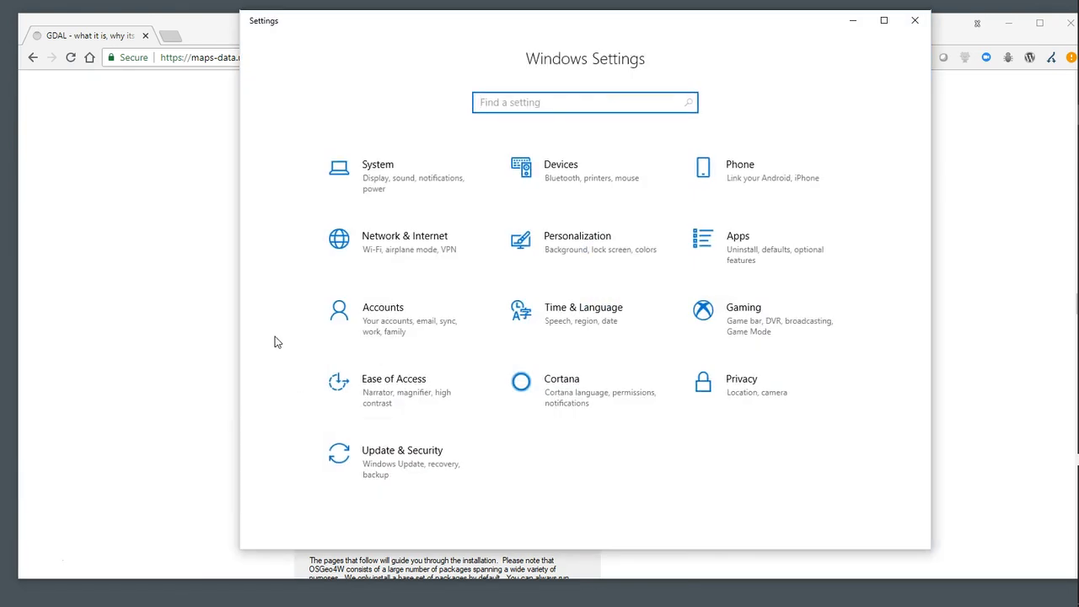
pyautogui.click(377, 187)
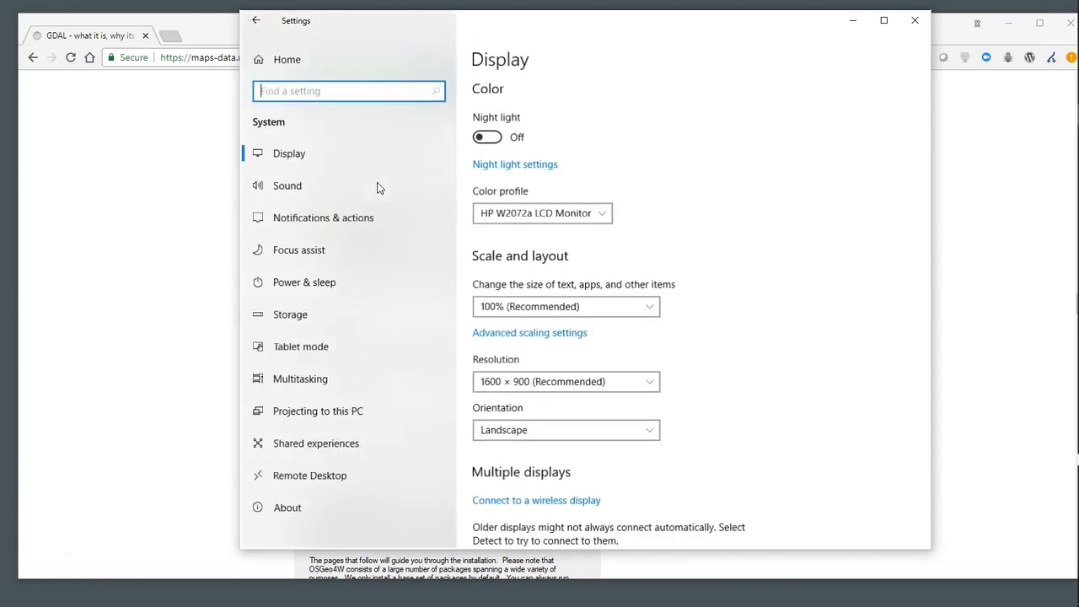
pyautogui.click(290, 512)
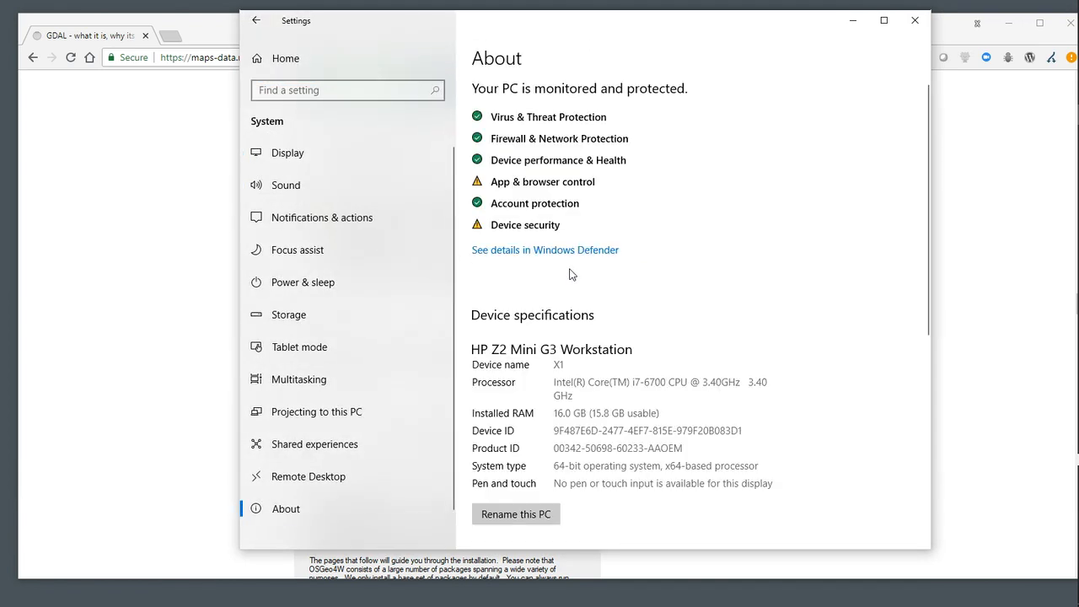
pyautogui.scroll(-2, 628, 312)
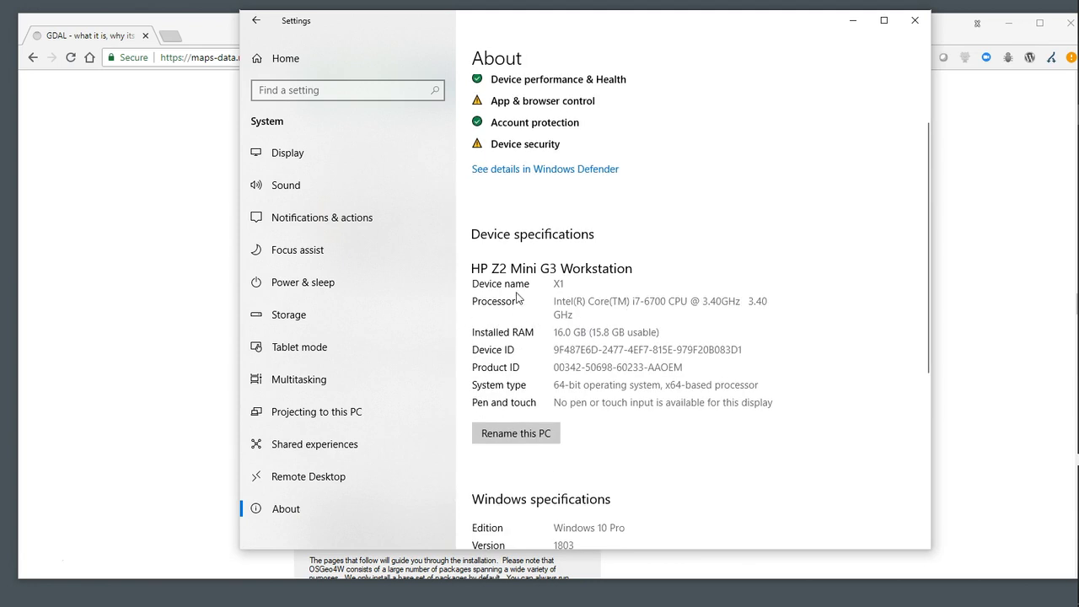
pyautogui.scroll(-2, 580, 361)
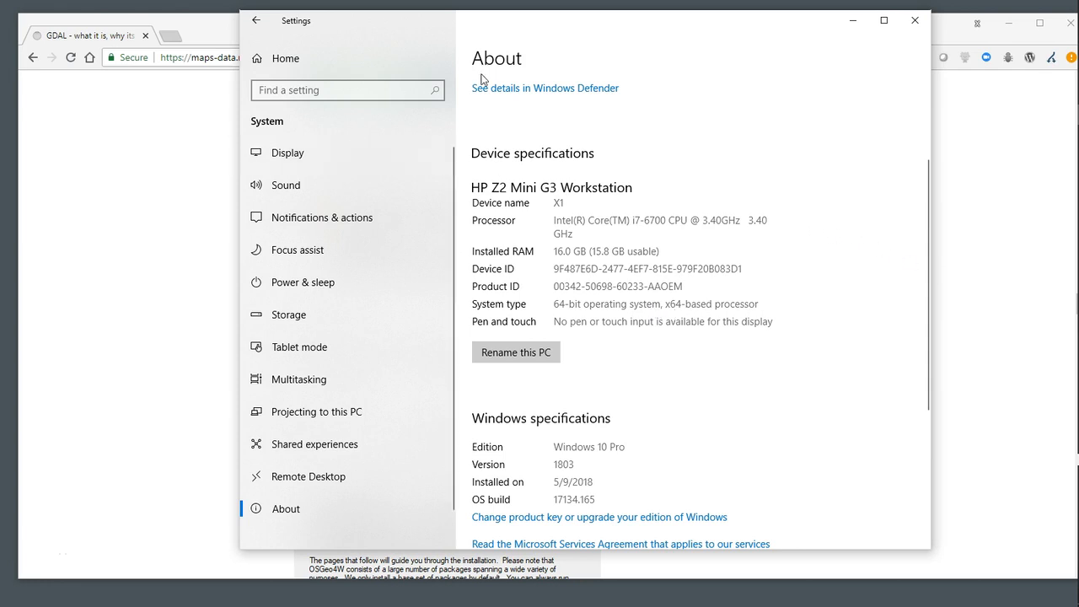
pyautogui.click(915, 21)
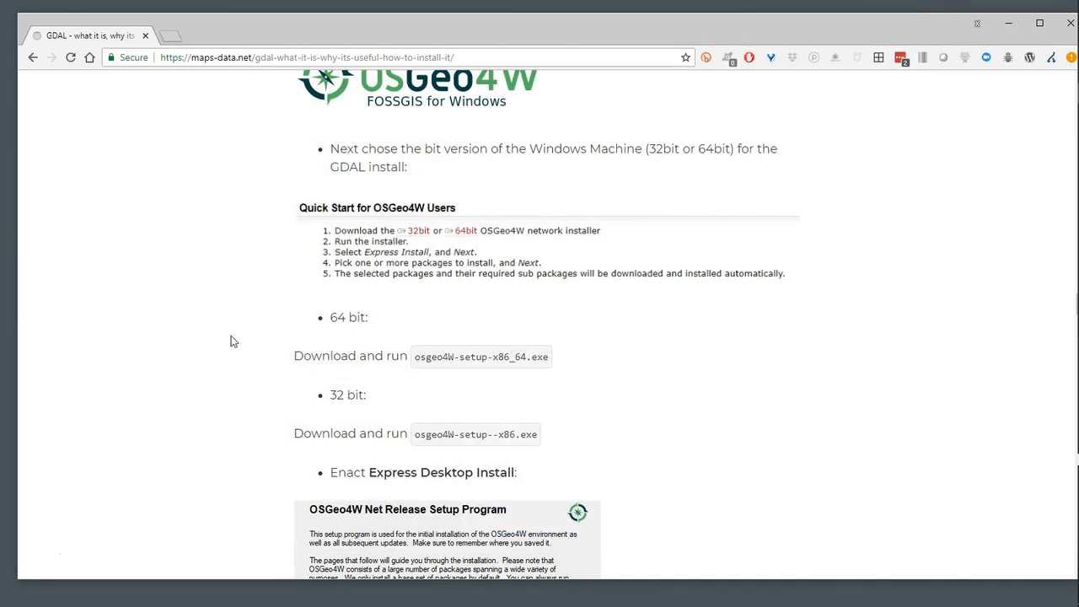
pyautogui.scroll(-1, 224, 320)
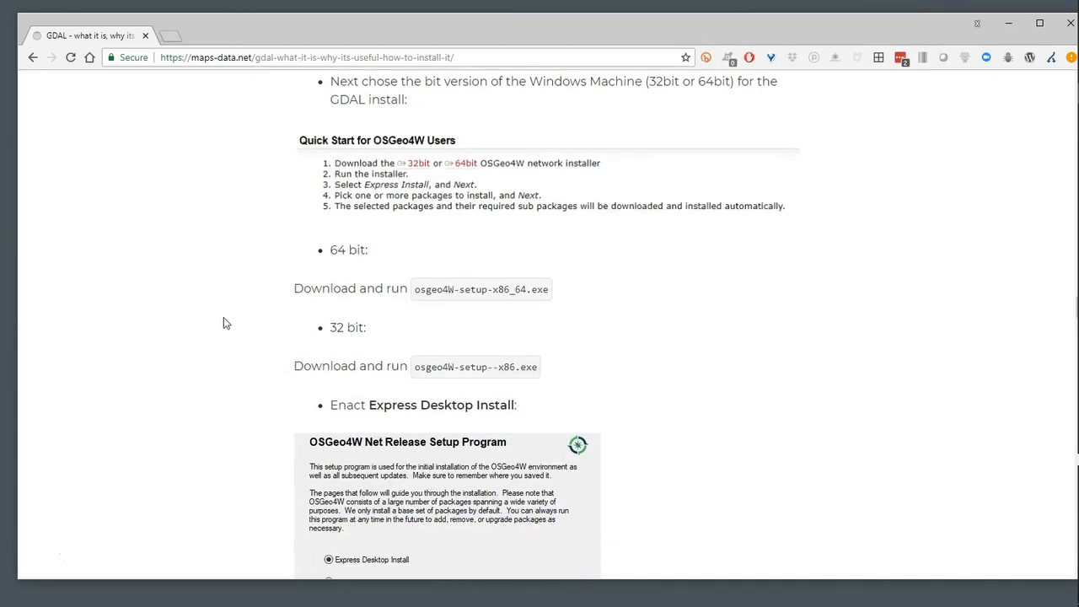
pyautogui.scroll(1, 229, 319)
pyautogui.scroll(2, 231, 311)
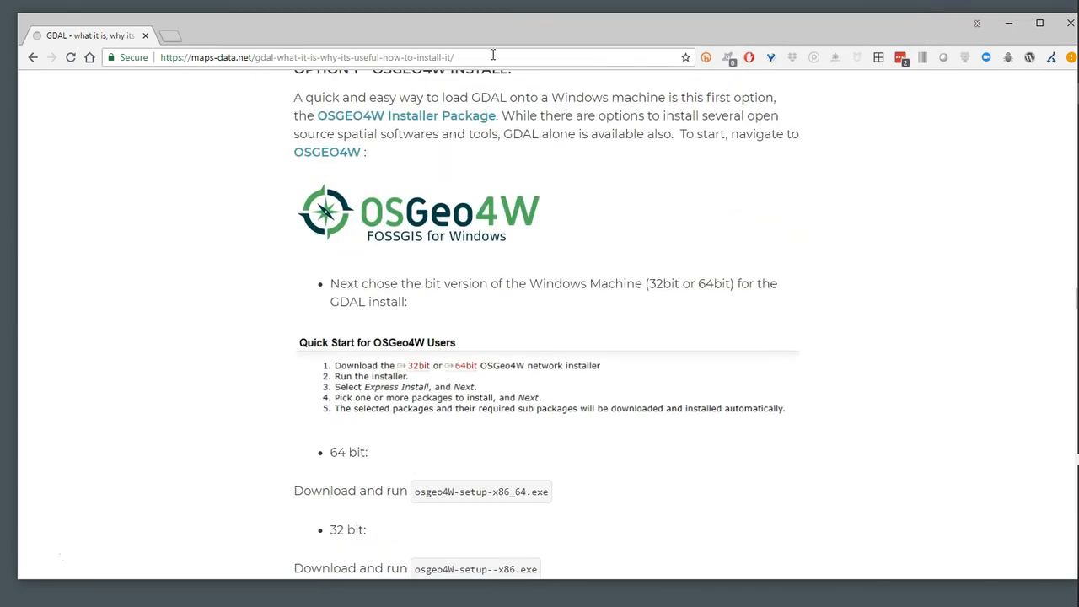
pyautogui.rightClick(414, 123)
pyautogui.click(439, 129)
pyautogui.click(211, 35)
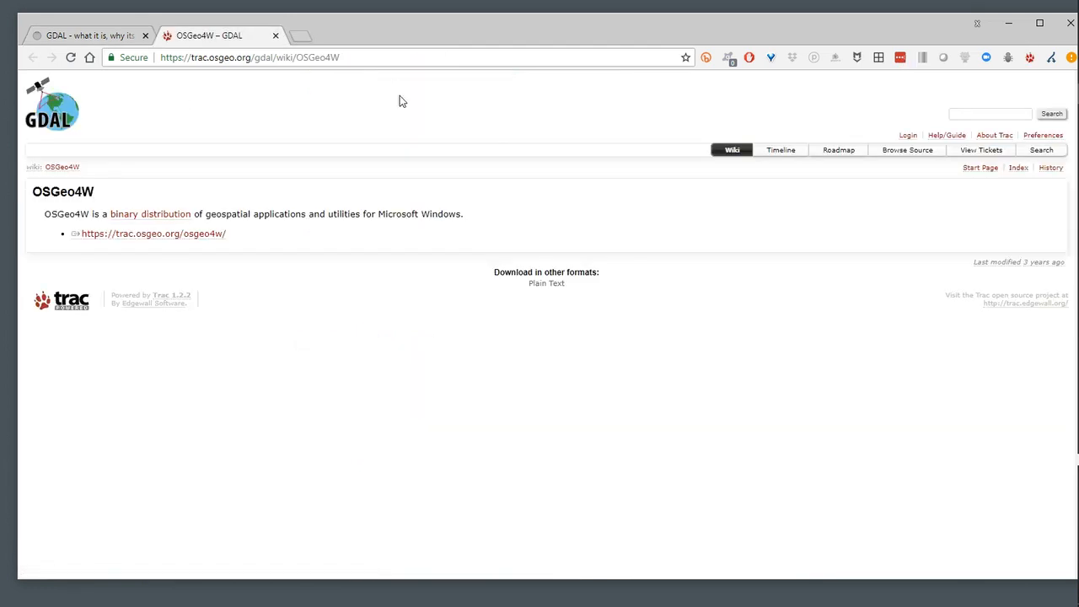
pyautogui.click(158, 240)
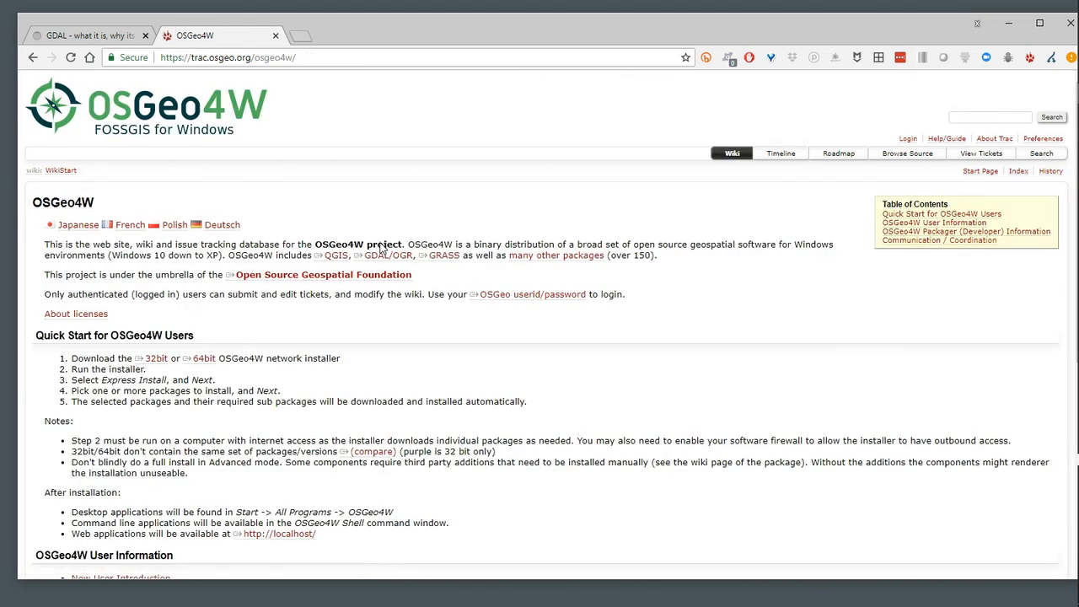
# Download the 64bit OSGeo4W network installer and show the file in its Downloads folder
pyautogui.scroll(-3, 287, 339)
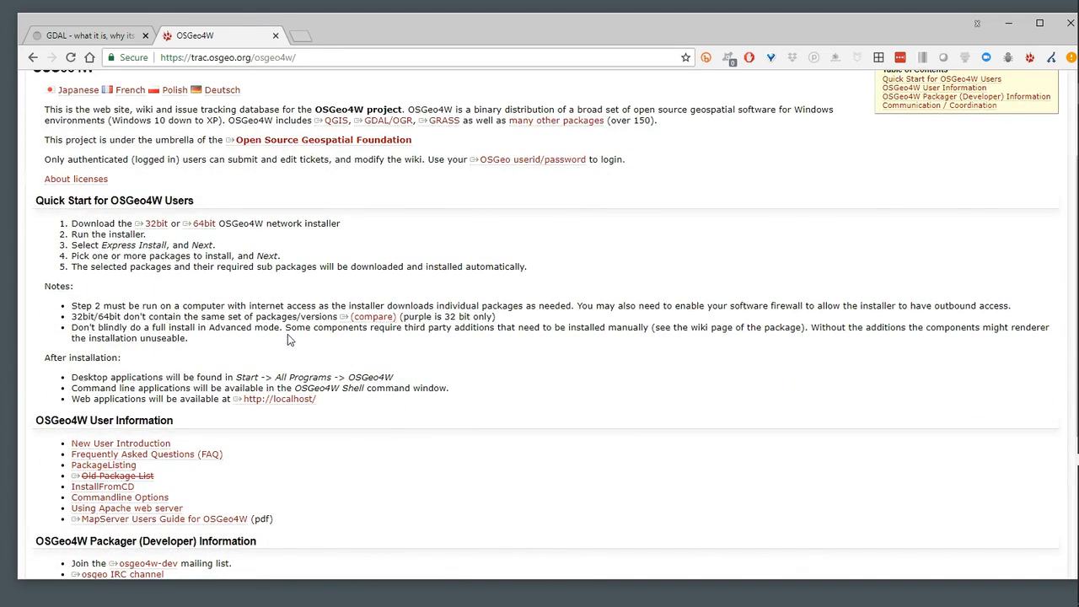
pyautogui.click(204, 226)
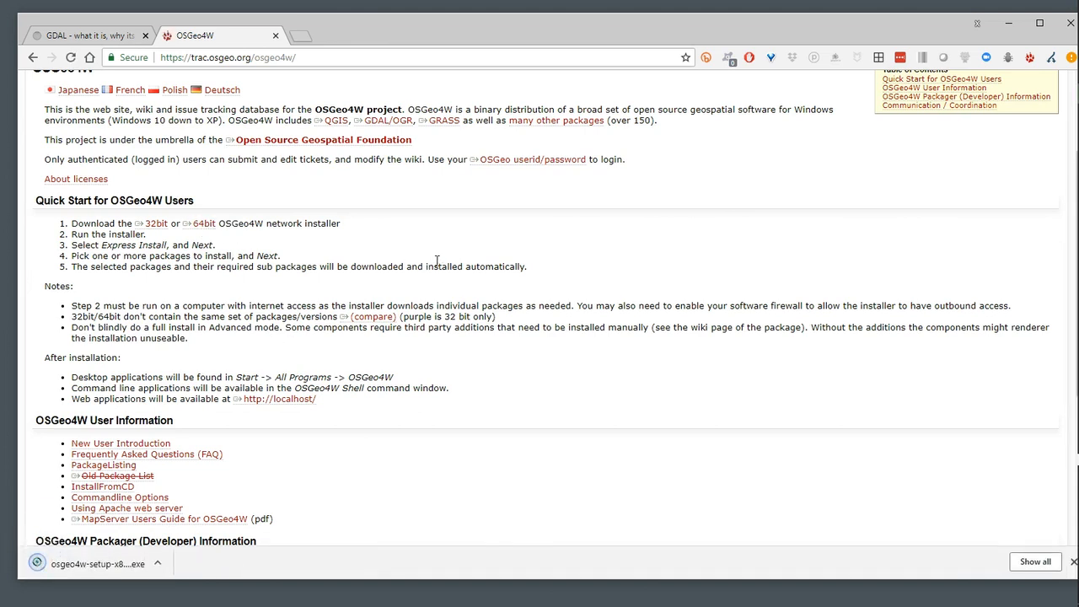
pyautogui.click(158, 563)
pyautogui.click(202, 518)
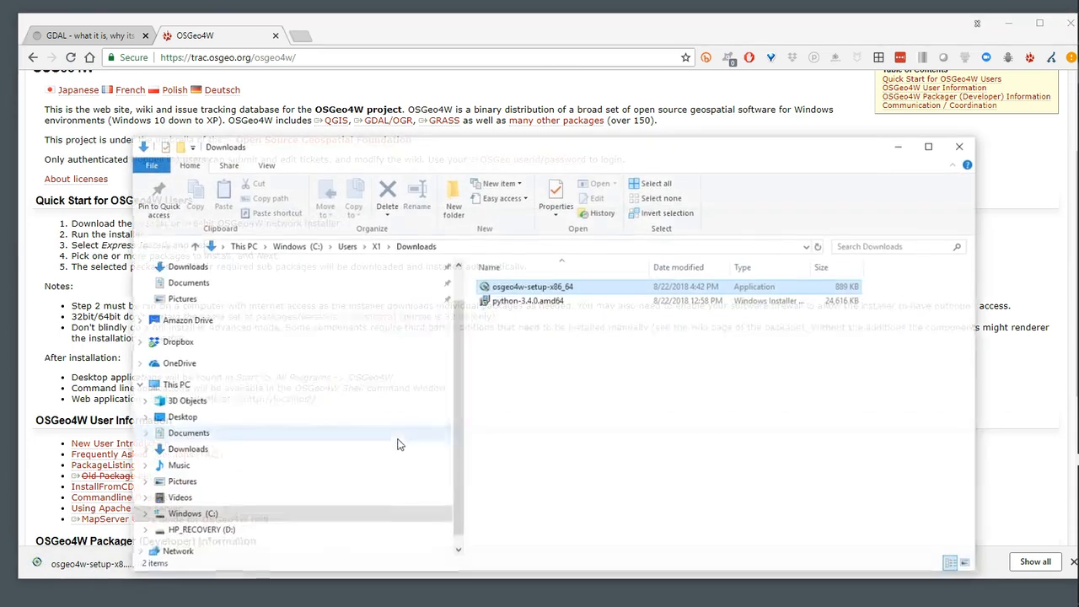
pyautogui.moveTo(549, 148); pyautogui.dragTo(501, 98)
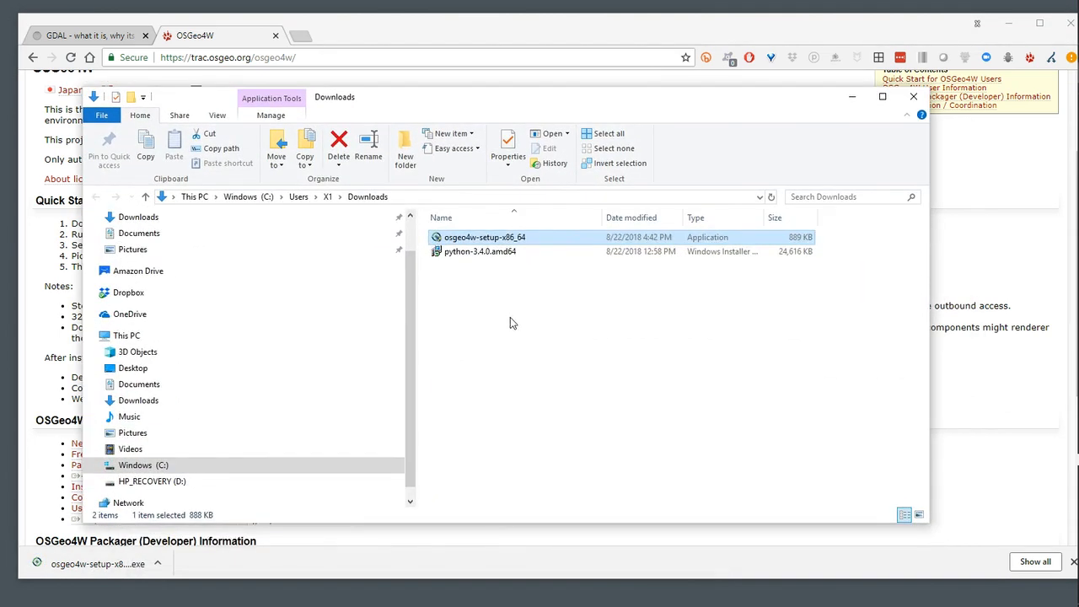
pyautogui.click(498, 243)
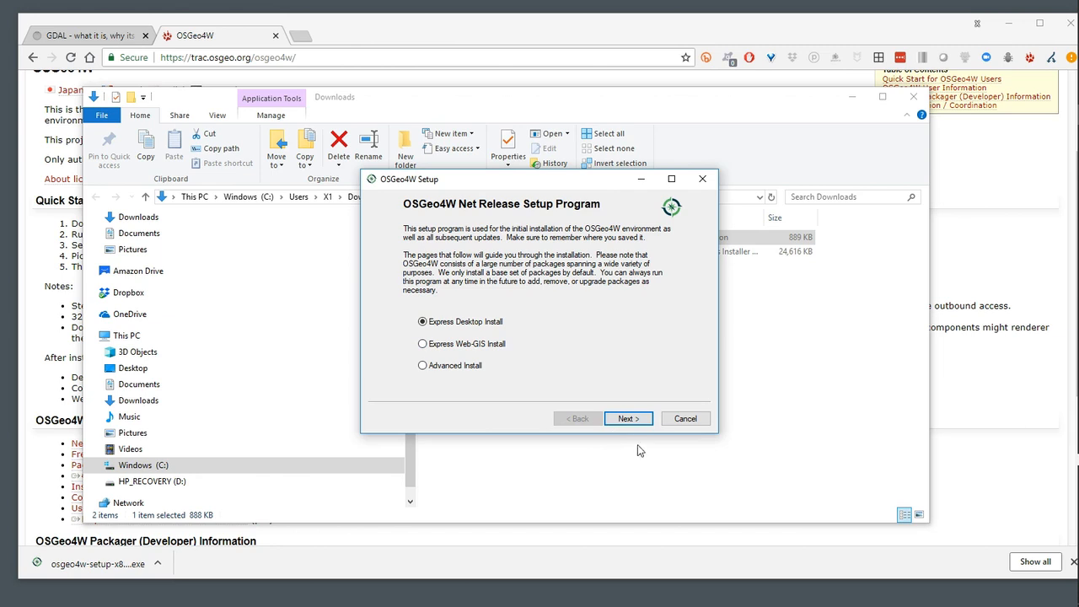
pyautogui.click(640, 417)
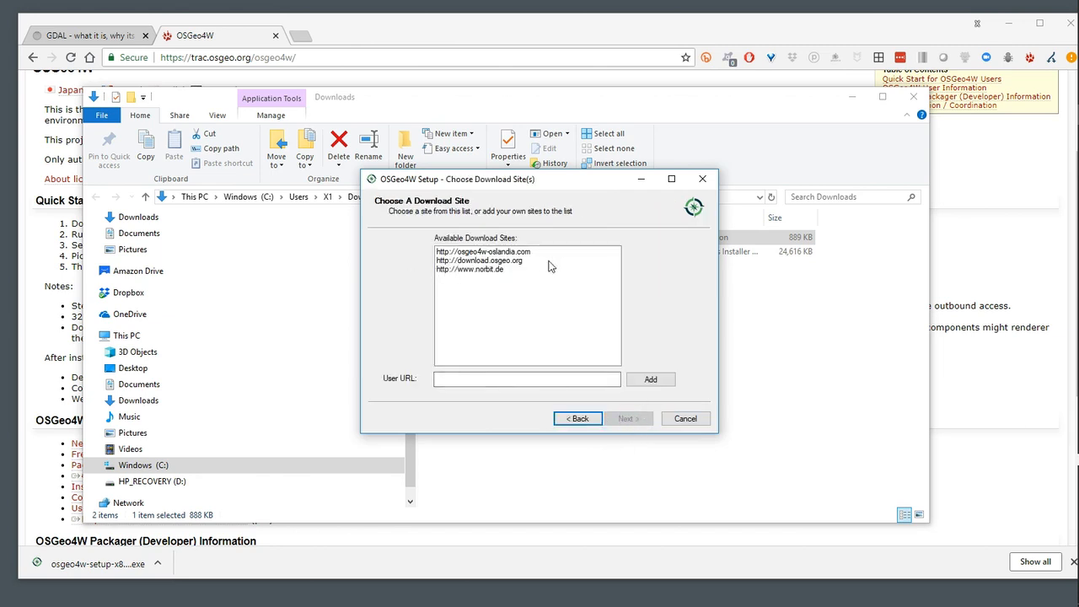
pyautogui.click(514, 263)
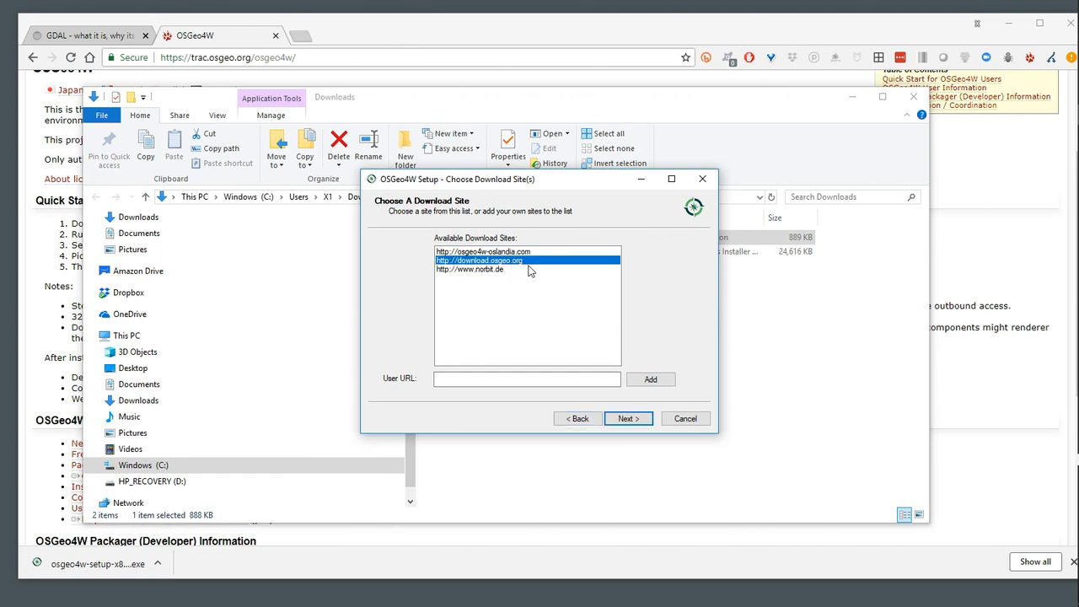
pyautogui.click(625, 424)
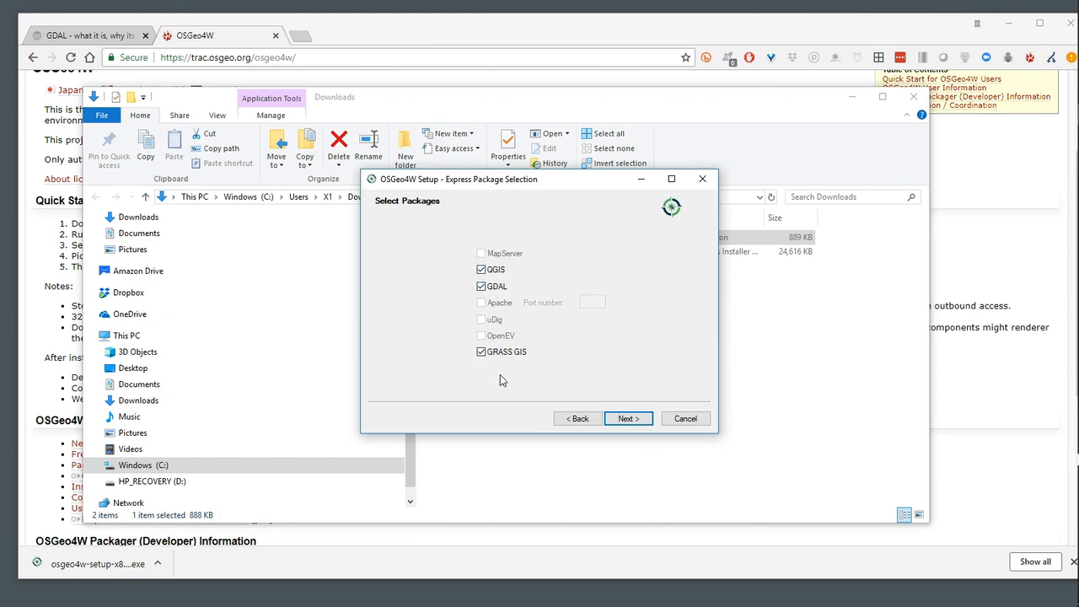
# Exclude GRASS GIS and QGIS from the package selection so that only GDAL is installed, and continue the setup
pyautogui.click(482, 352)
pyautogui.click(481, 269)
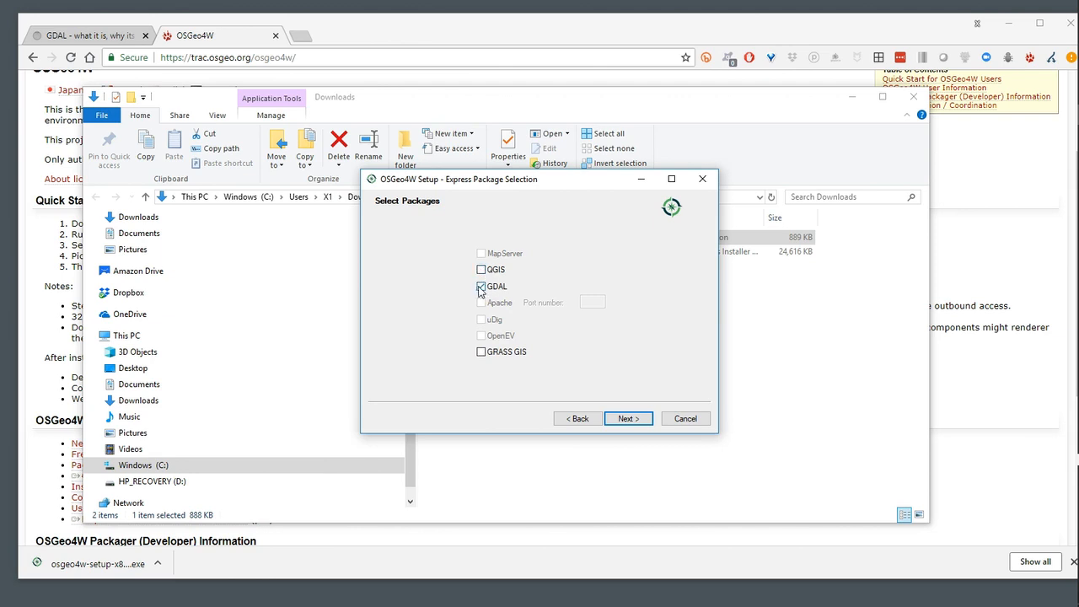
pyautogui.click(640, 418)
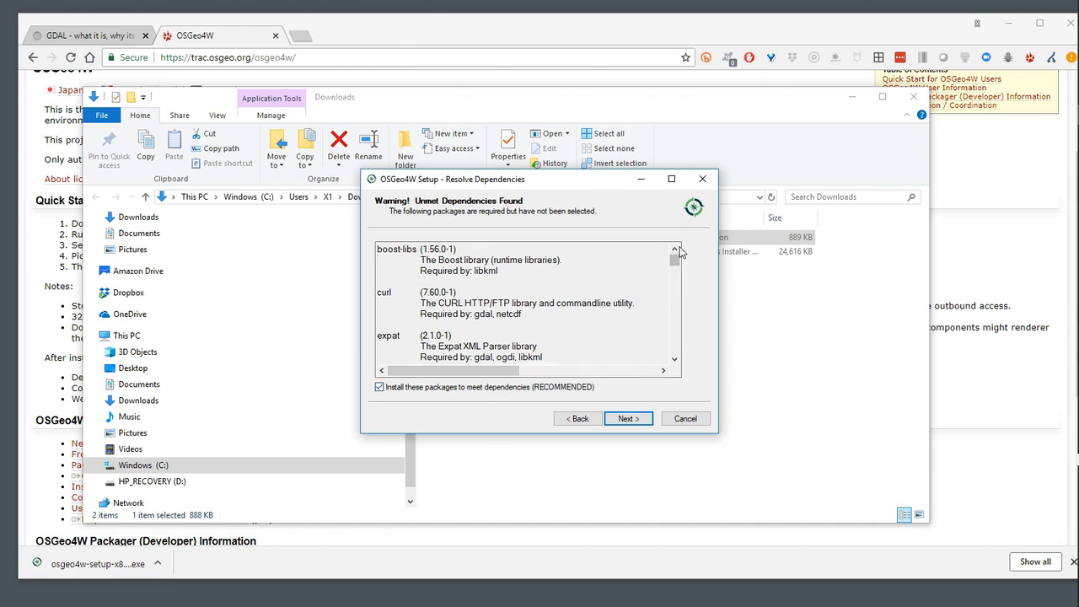
# Review the list of unmet dependencies and accept installing the recommended packages
pyautogui.scroll(-1, 447, 322)
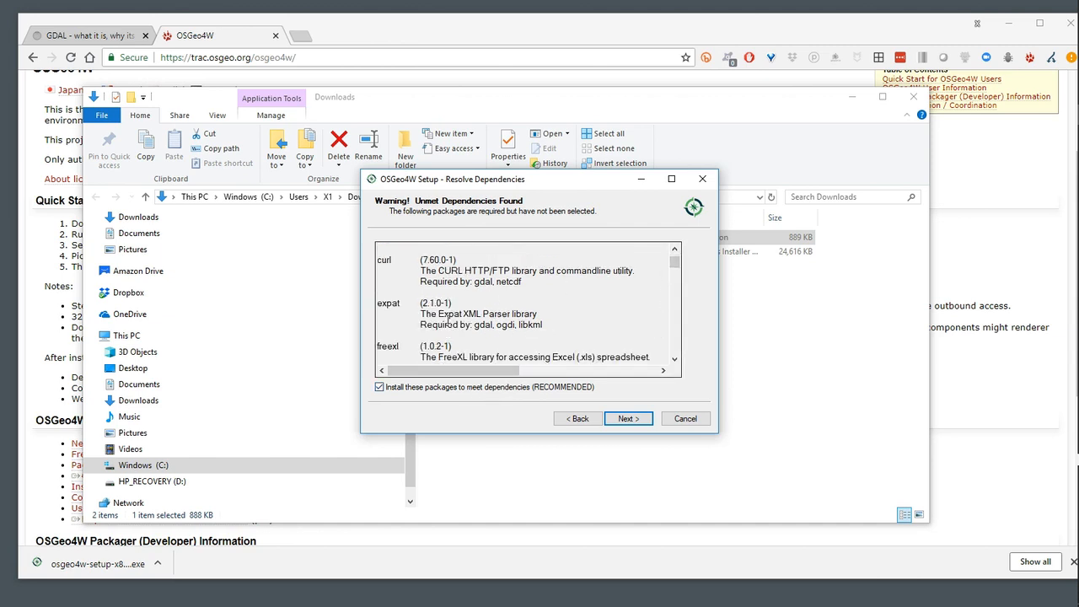
pyautogui.scroll(-1, 447, 320)
pyautogui.scroll(-2, 450, 320)
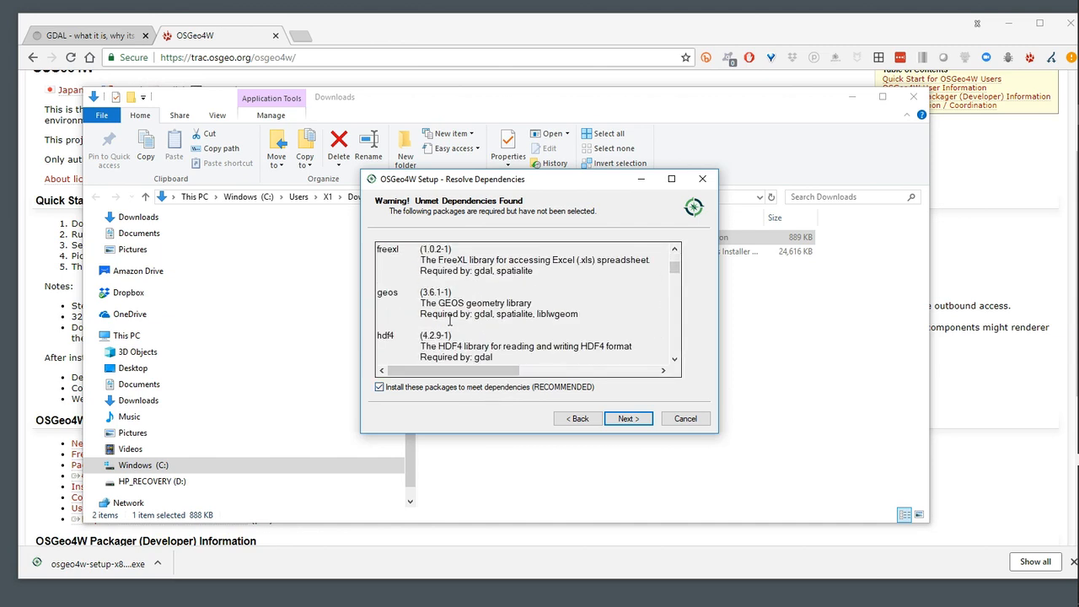
pyautogui.scroll(-2, 479, 329)
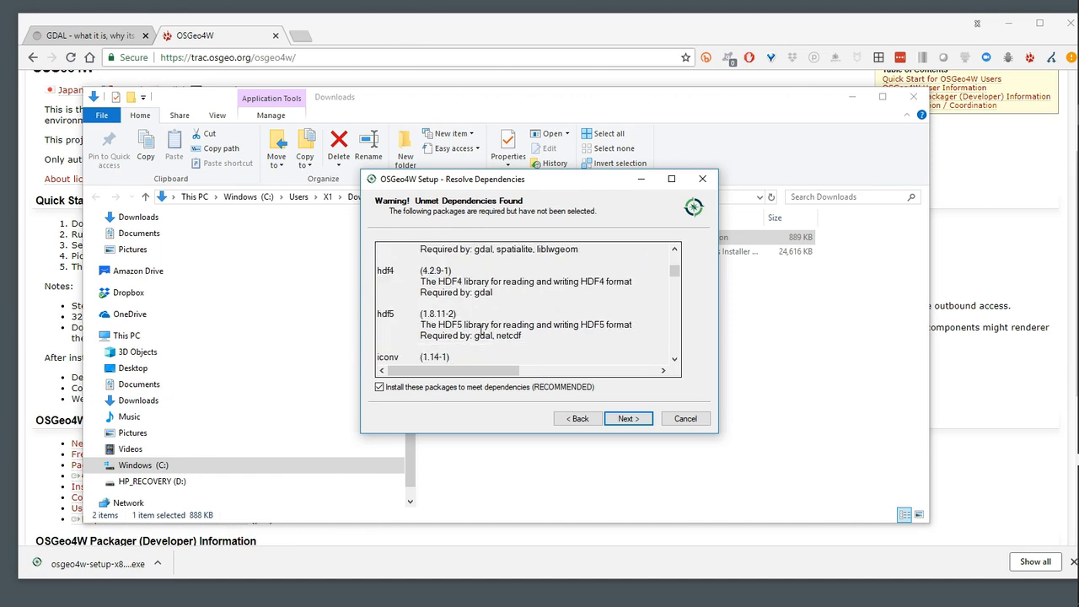
pyautogui.scroll(-2, 505, 335)
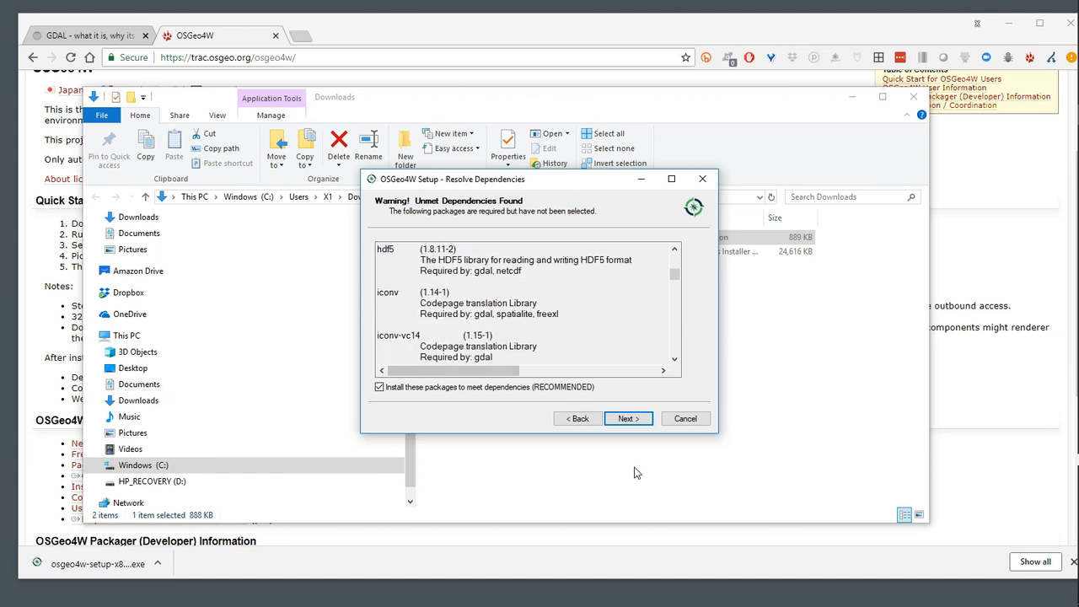
pyautogui.click(625, 418)
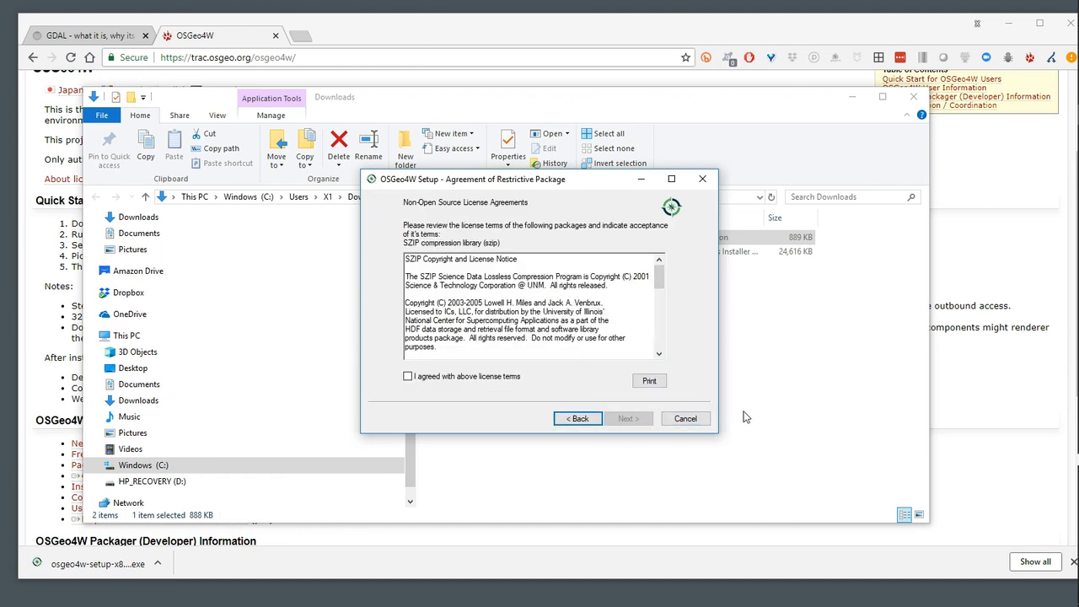
# Agree to the SZIP compression library license terms and complete the OSGeo4W installation
pyautogui.click(407, 376)
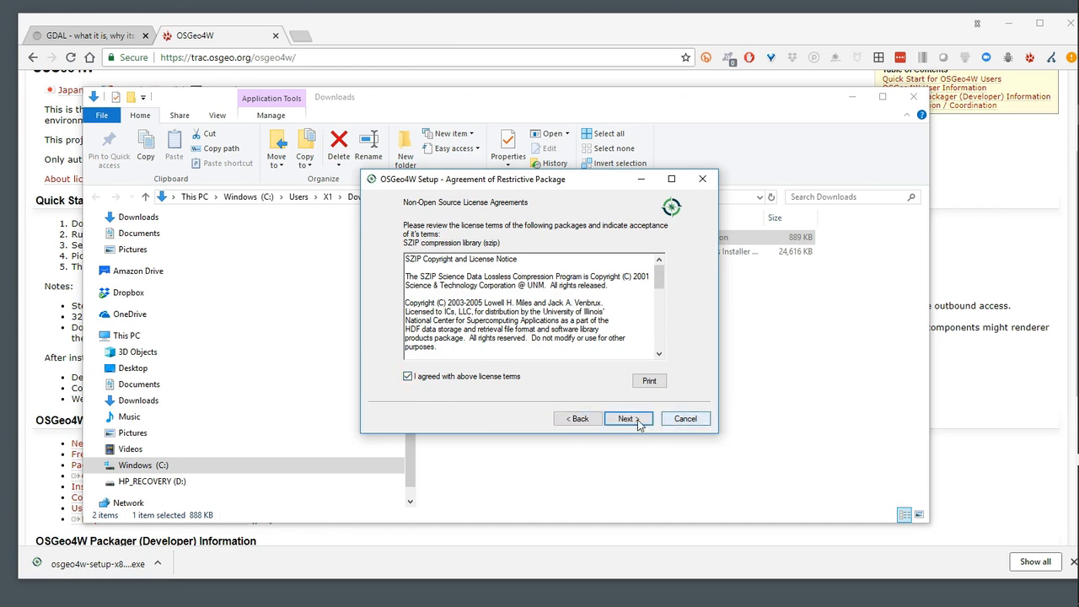
pyautogui.click(629, 418)
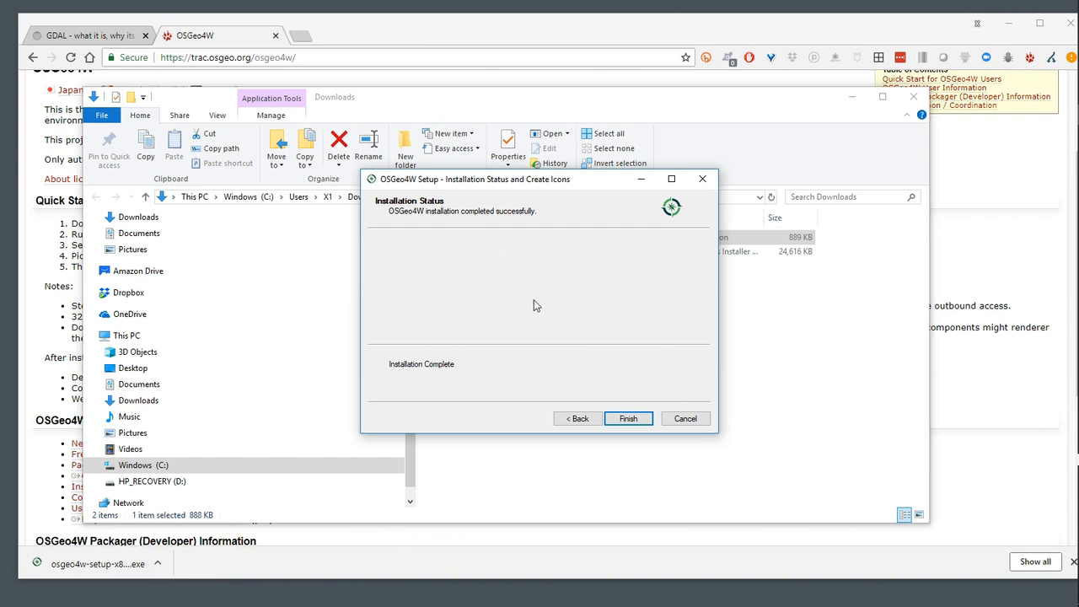
pyautogui.click(628, 418)
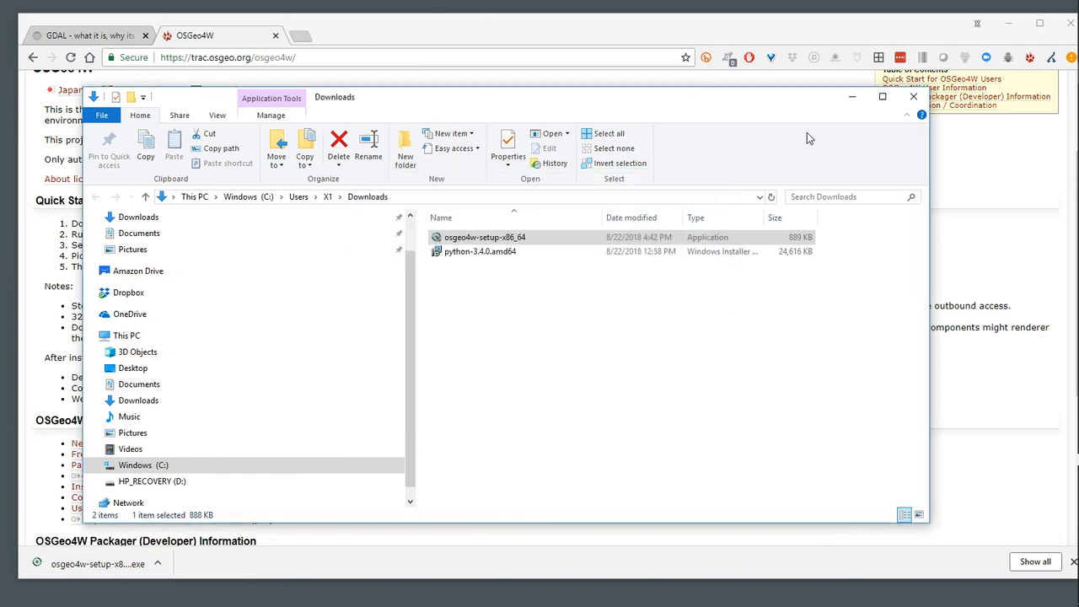
# Close the Downloads folder and launch OSGeo4W Shell from the OSGeo4W folder on the desktop
pyautogui.click(914, 97)
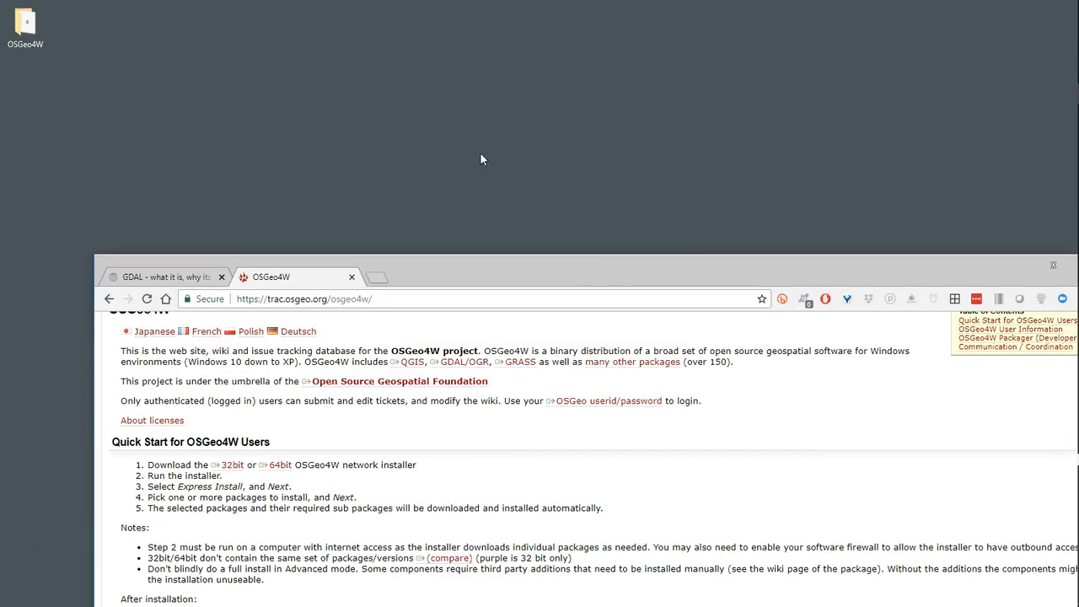
pyautogui.moveTo(22, 25); pyautogui.dragTo(437, 156)
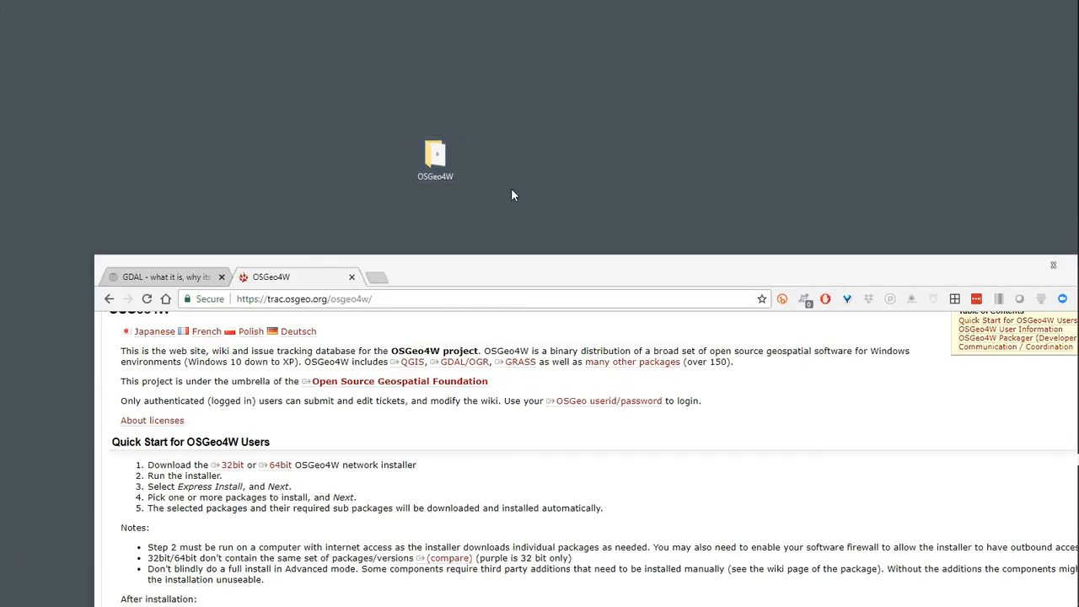
pyautogui.doubleClick(437, 154)
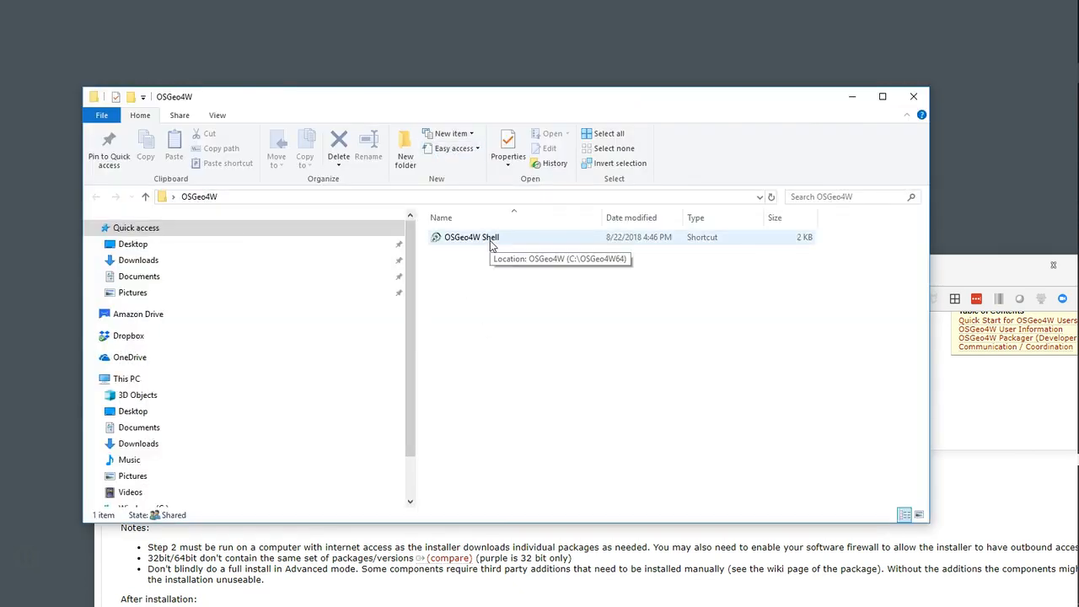
pyautogui.doubleClick(490, 240)
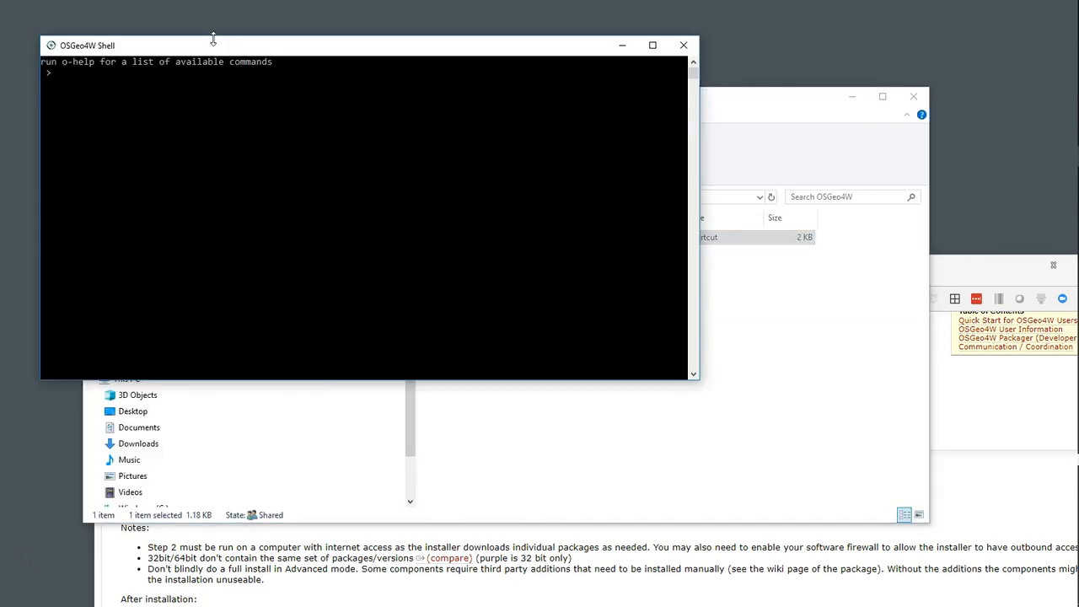
pyautogui.moveTo(214, 46); pyautogui.dragTo(346, 146)
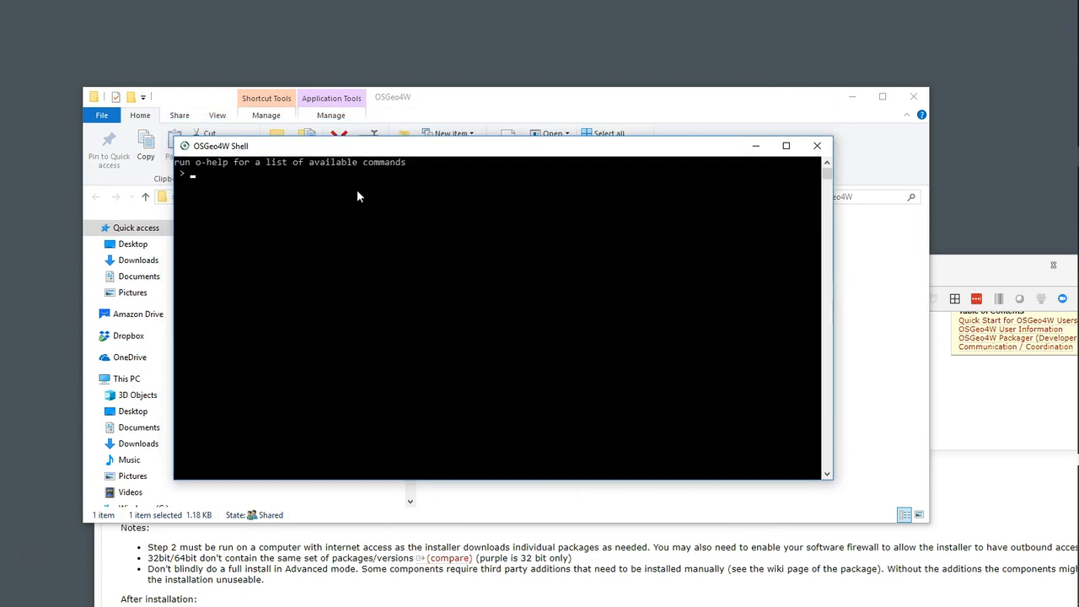
# Check the installed GDAL version in the shell with the command gdalinfo --version
pyautogui.write('gdalinfo --version')
pyautogui.press('Return')
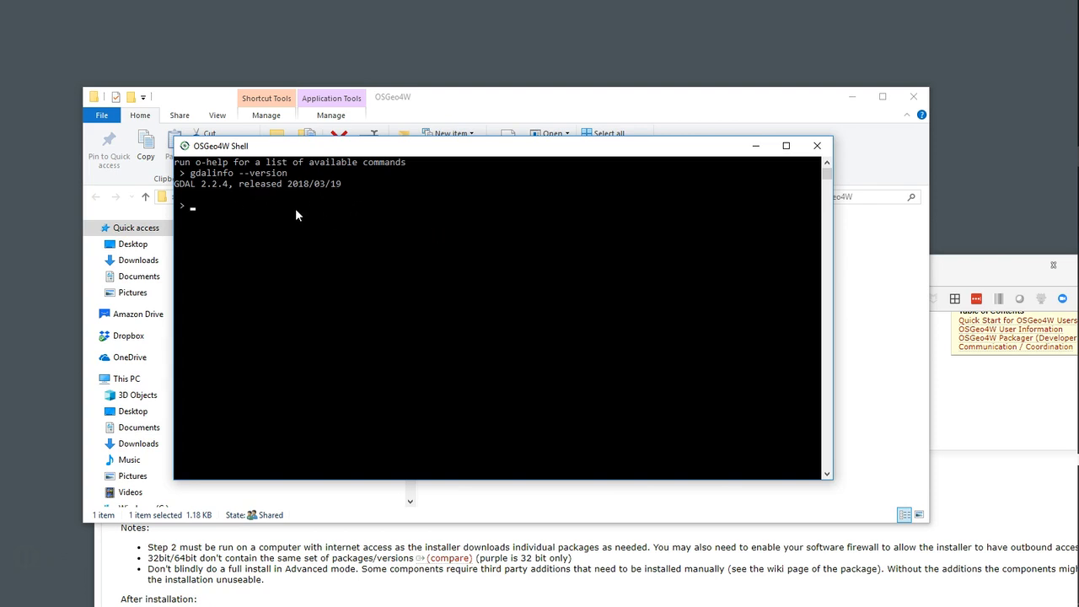
# Close the OSGeo4W Shell and folder windows, then tidy the desktop folder into the corner and bring the browser window fully into view
pyautogui.moveTo(531, 155); pyautogui.dragTo(472, 148)
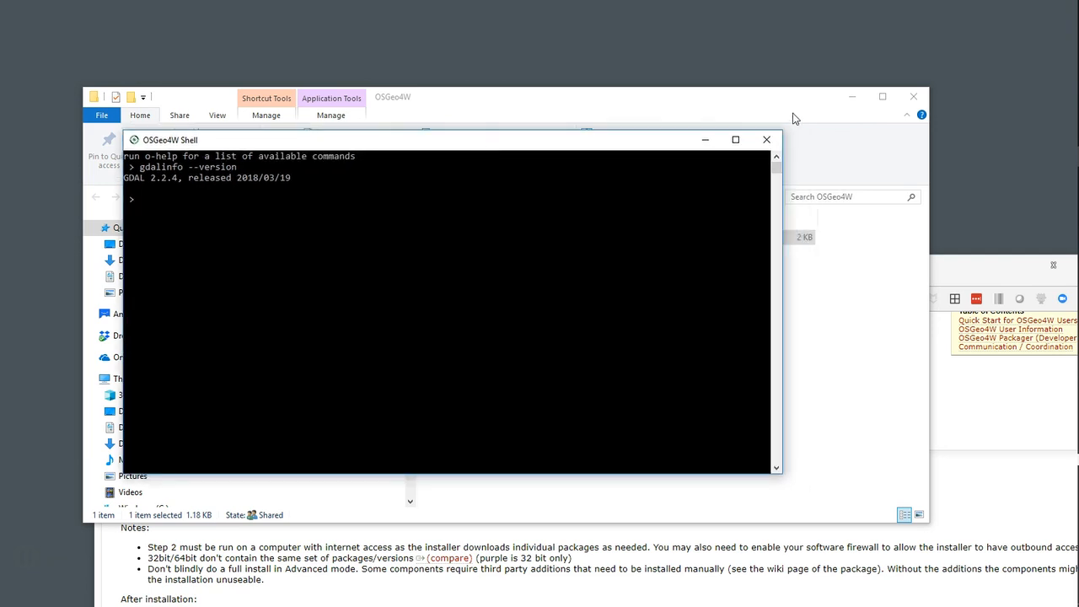
pyautogui.click(763, 144)
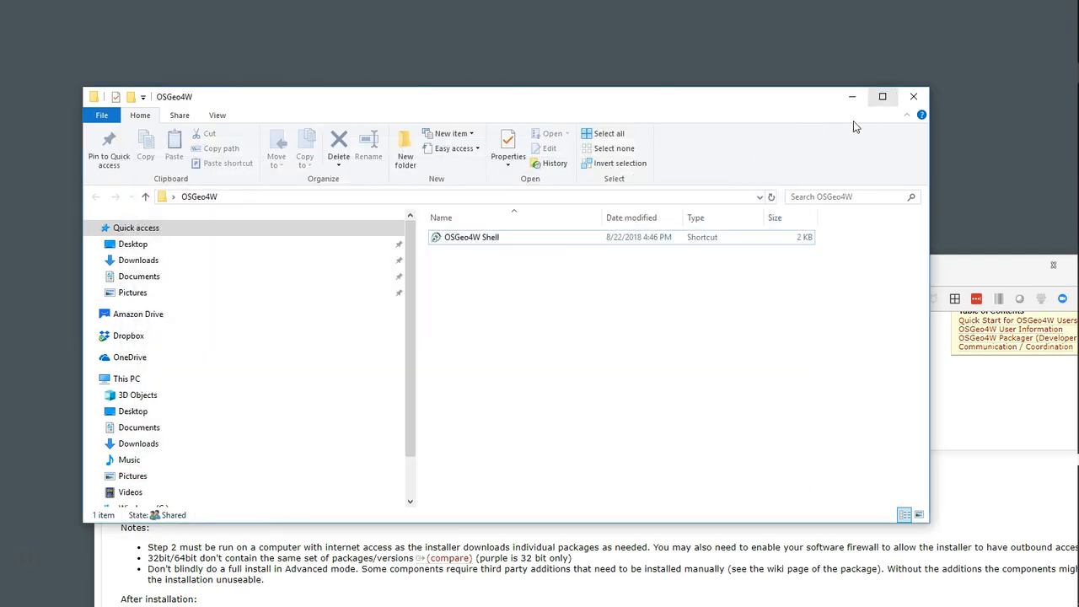
pyautogui.moveTo(565, 100); pyautogui.dragTo(540, 215)
pyautogui.click(888, 211)
pyautogui.moveTo(435, 156); pyautogui.dragTo(58, 39)
pyautogui.moveTo(453, 286); pyautogui.dragTo(387, 38)
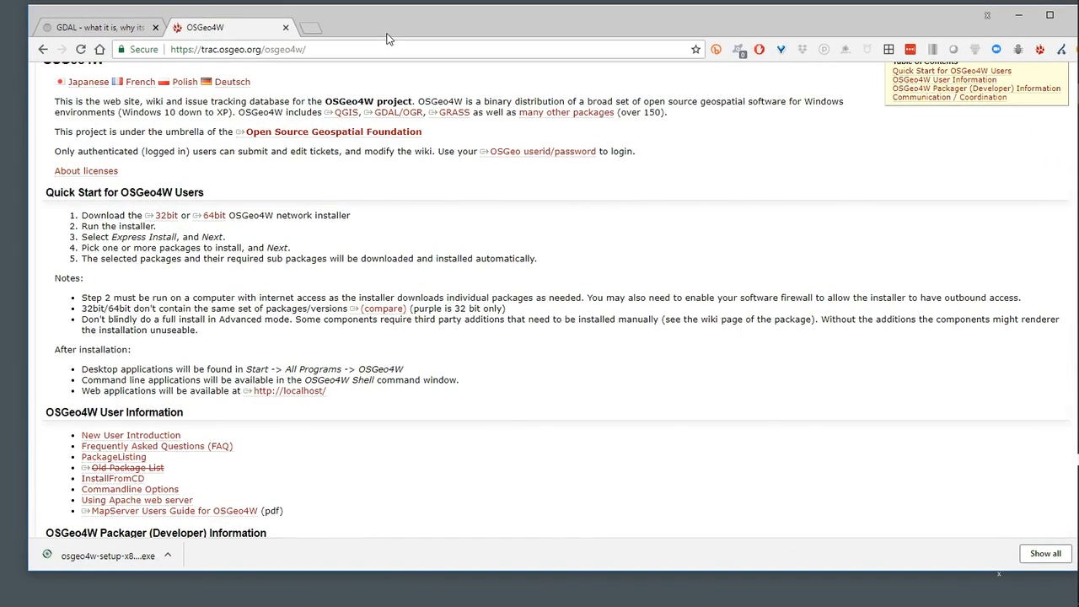
# Return to the maps-data.net article and read Option 2 – GISInternals Install, including the Step 1 compiler and architecture instructions
pyautogui.click(110, 28)
pyautogui.scroll(-5, 507, 451)
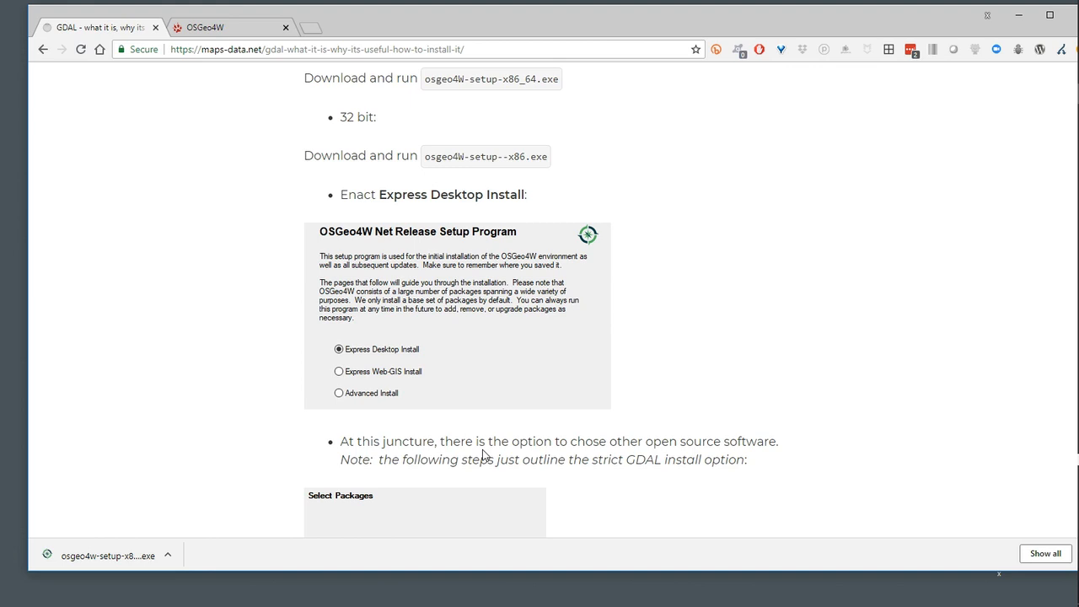
pyautogui.scroll(-3, 278, 393)
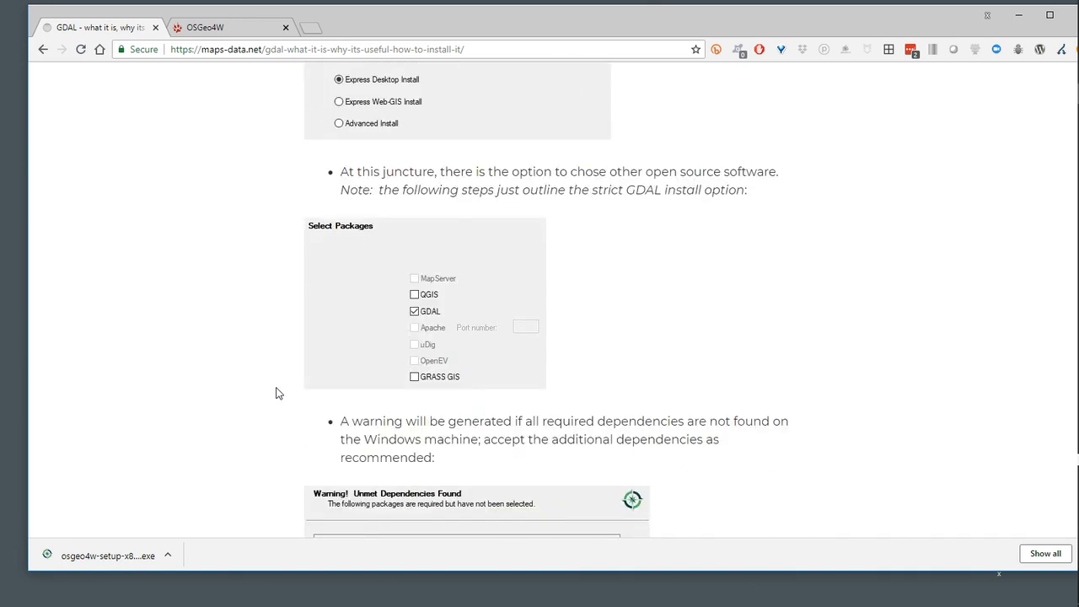
pyautogui.scroll(-7, 278, 394)
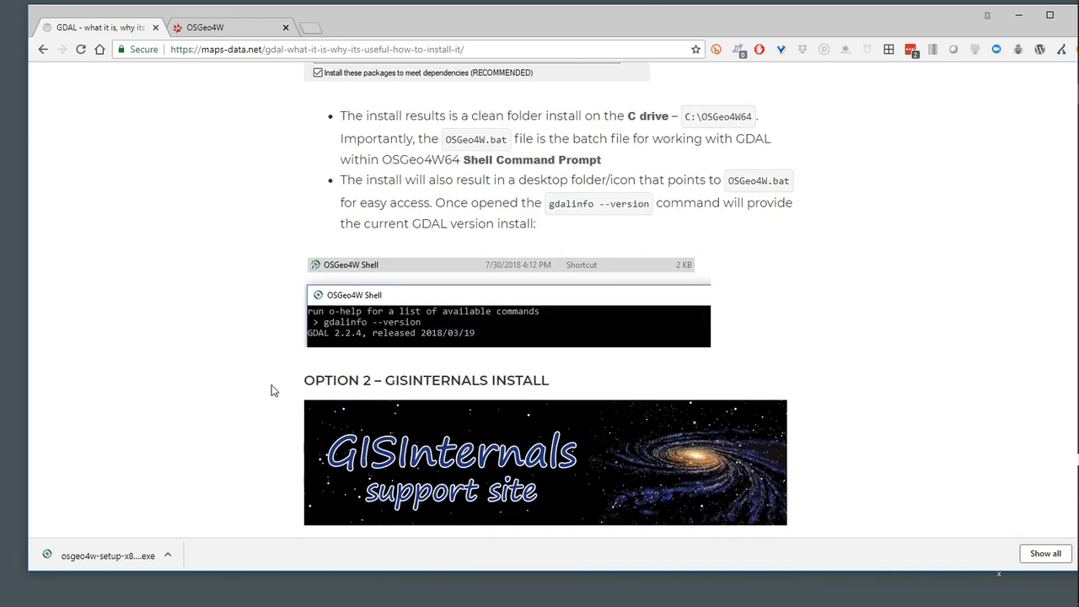
pyautogui.scroll(-3, 199, 289)
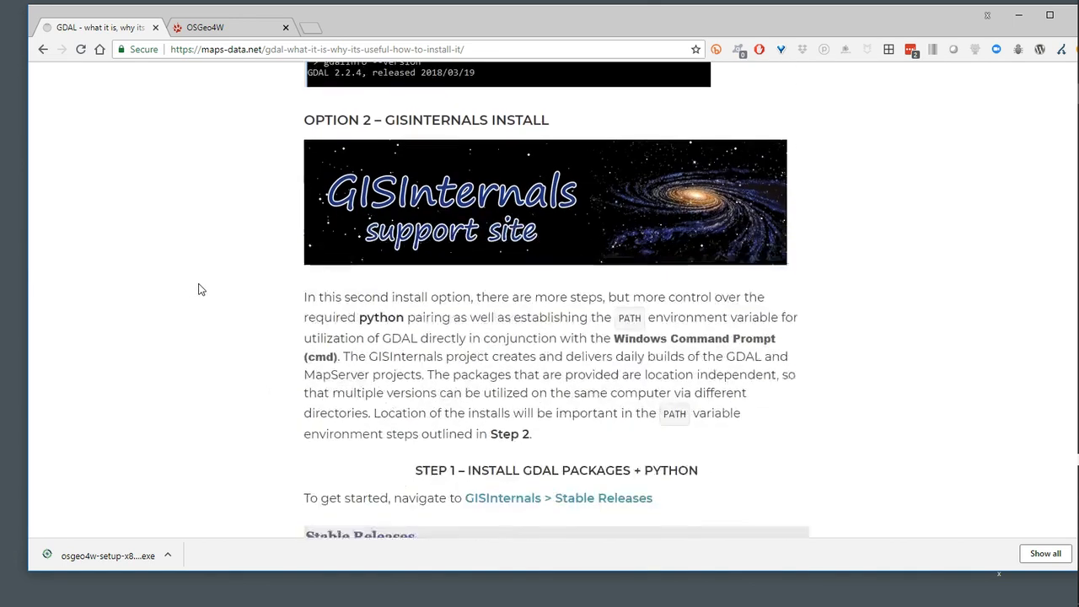
pyautogui.scroll(-2, 199, 289)
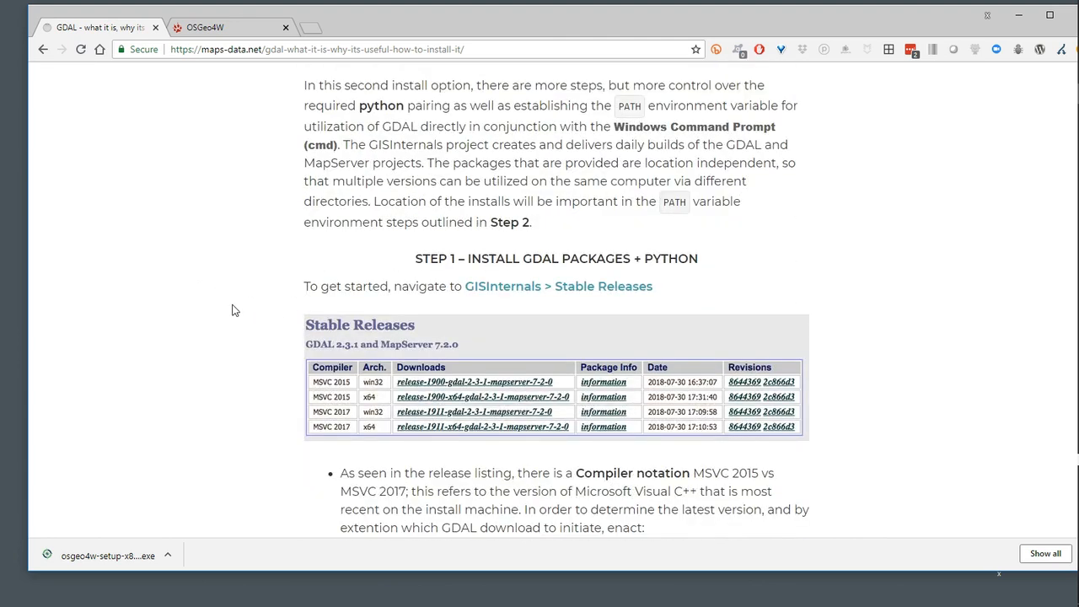
pyautogui.scroll(2, 265, 301)
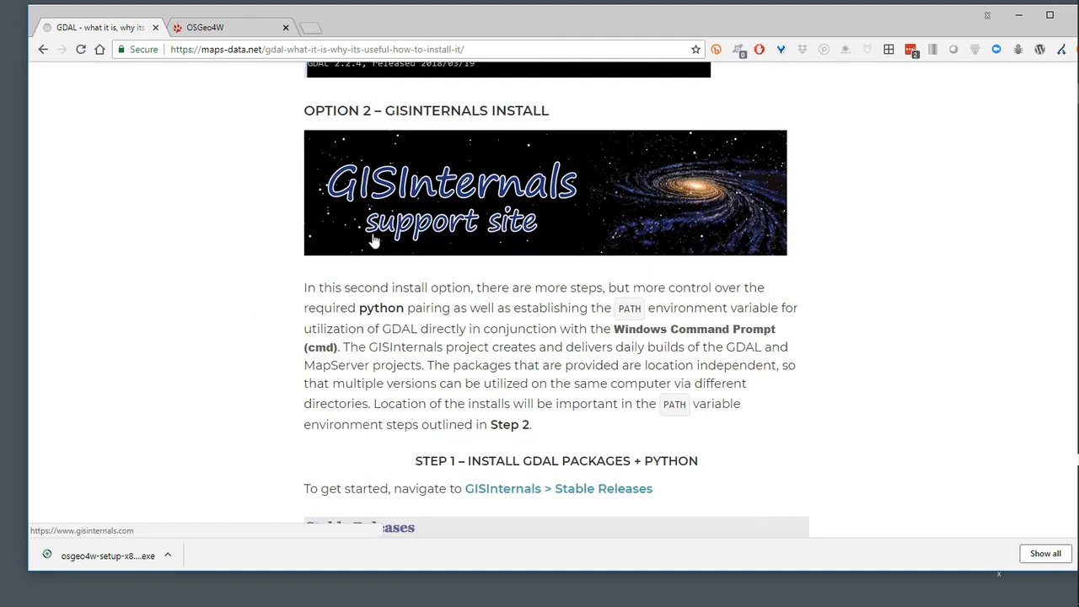
pyautogui.scroll(-1, 203, 303)
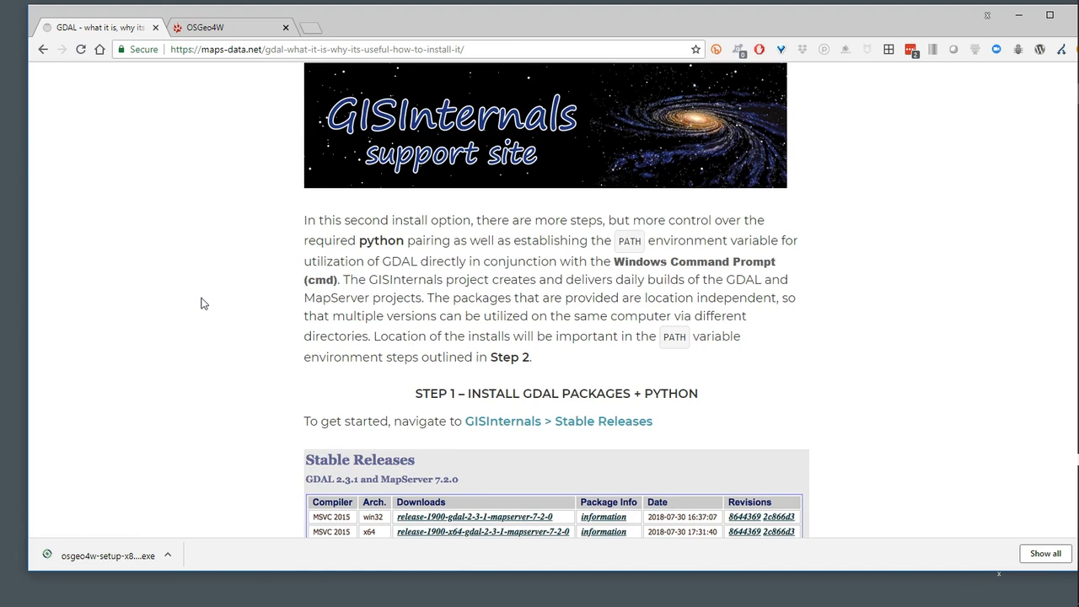
pyautogui.scroll(-2, 202, 304)
pyautogui.scroll(-1, 202, 304)
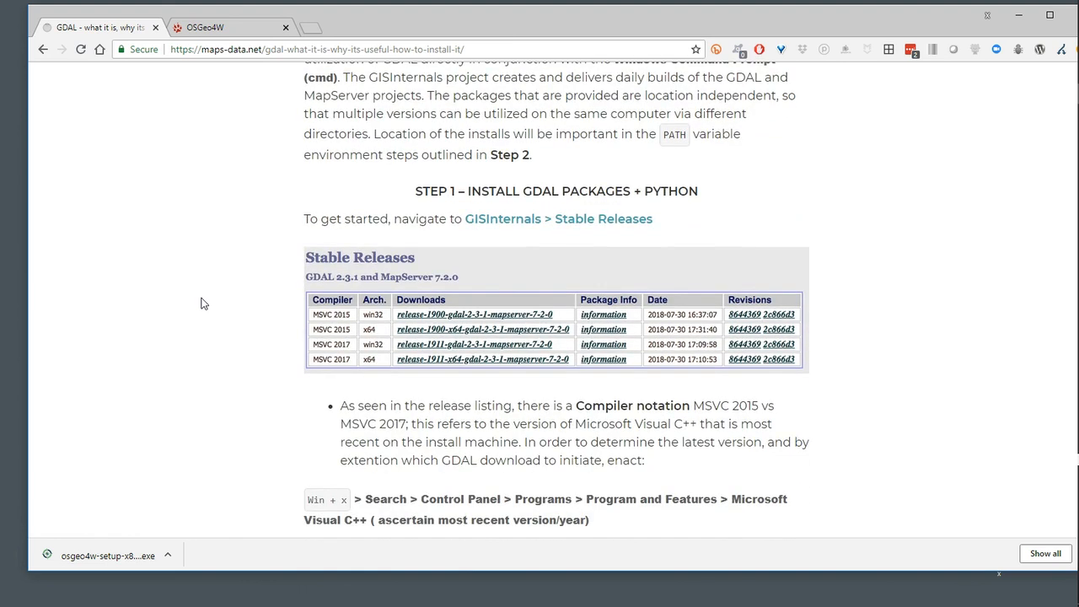
pyautogui.scroll(-1, 201, 304)
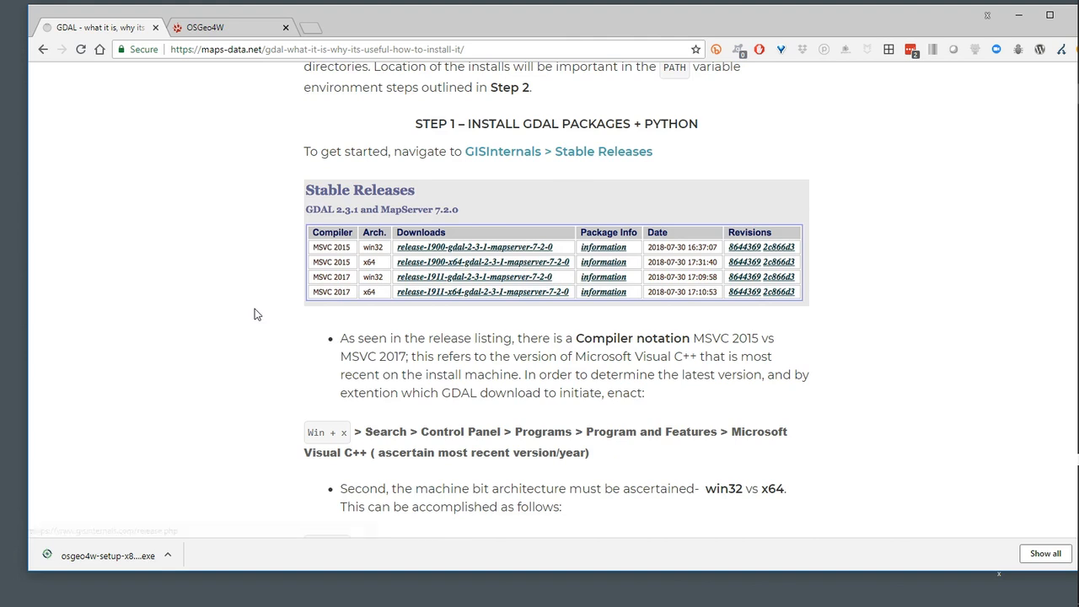
pyautogui.scroll(-1, 257, 314)
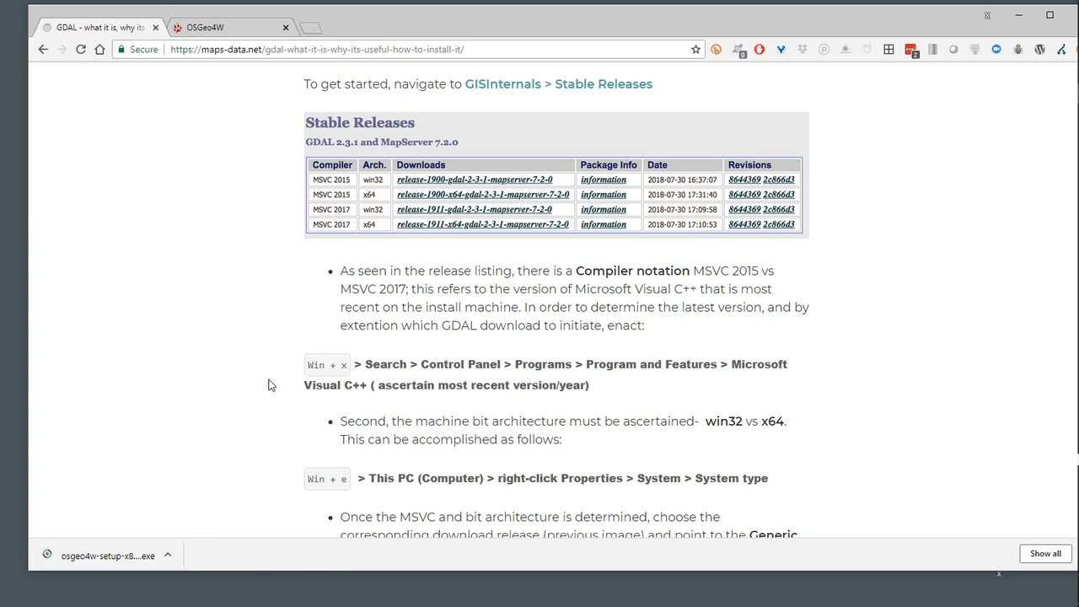
# Search Windows for Control Panel and open its Programs and Features list
pyautogui.press('super+x')
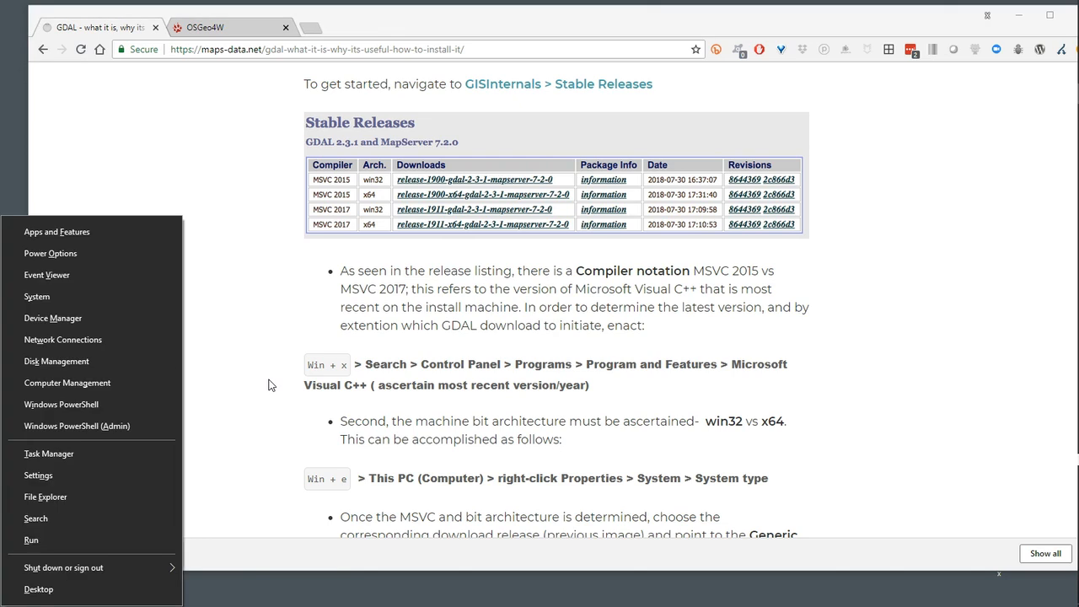
pyautogui.click(61, 522)
pyautogui.write('con')
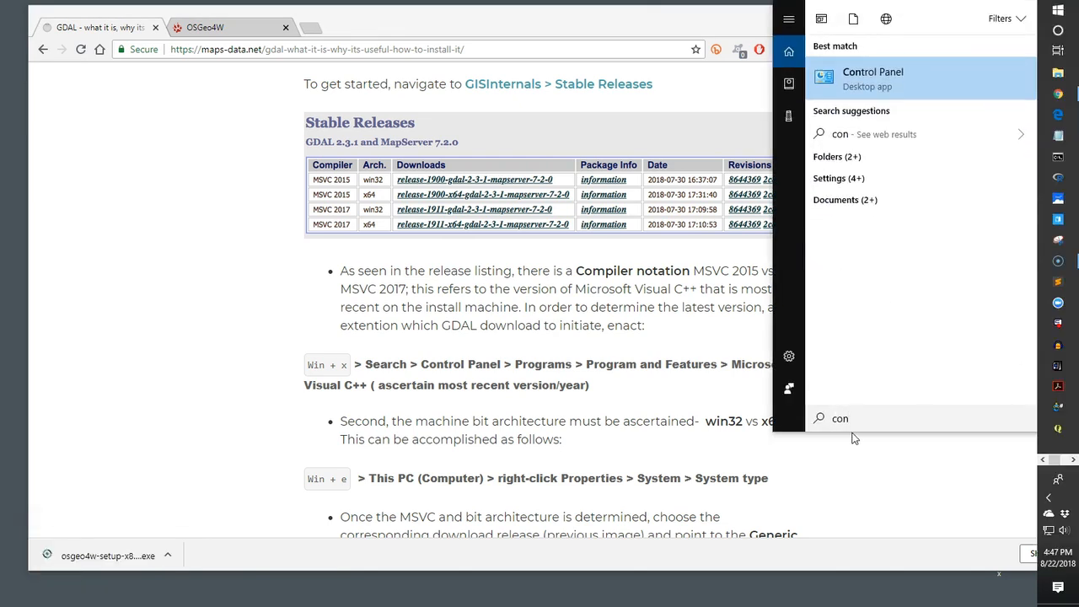
pyautogui.click(882, 84)
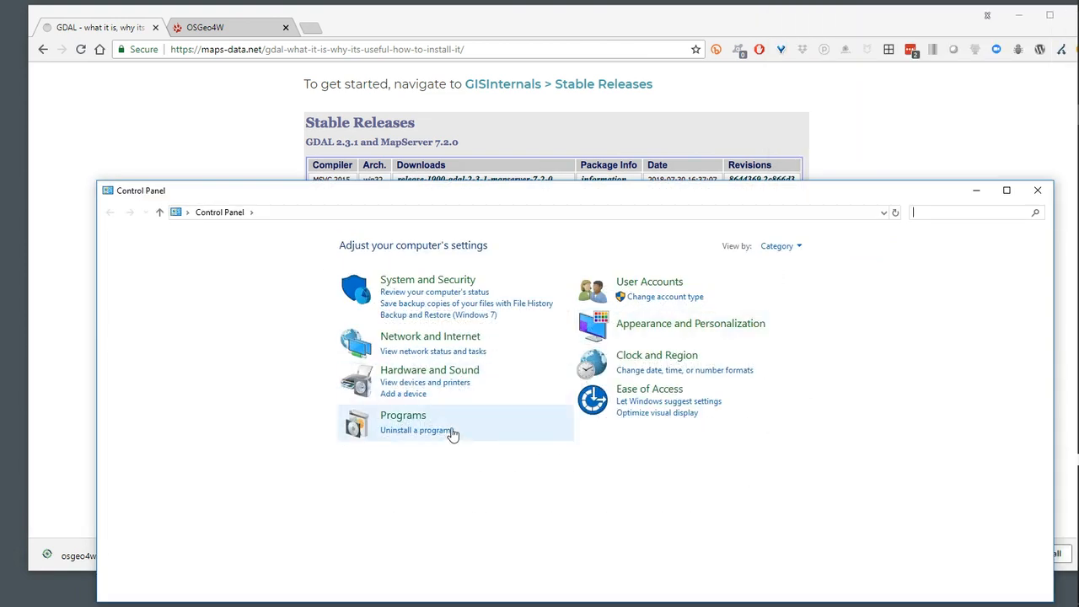
pyautogui.click(384, 421)
pyautogui.moveTo(452, 197); pyautogui.dragTo(568, 159)
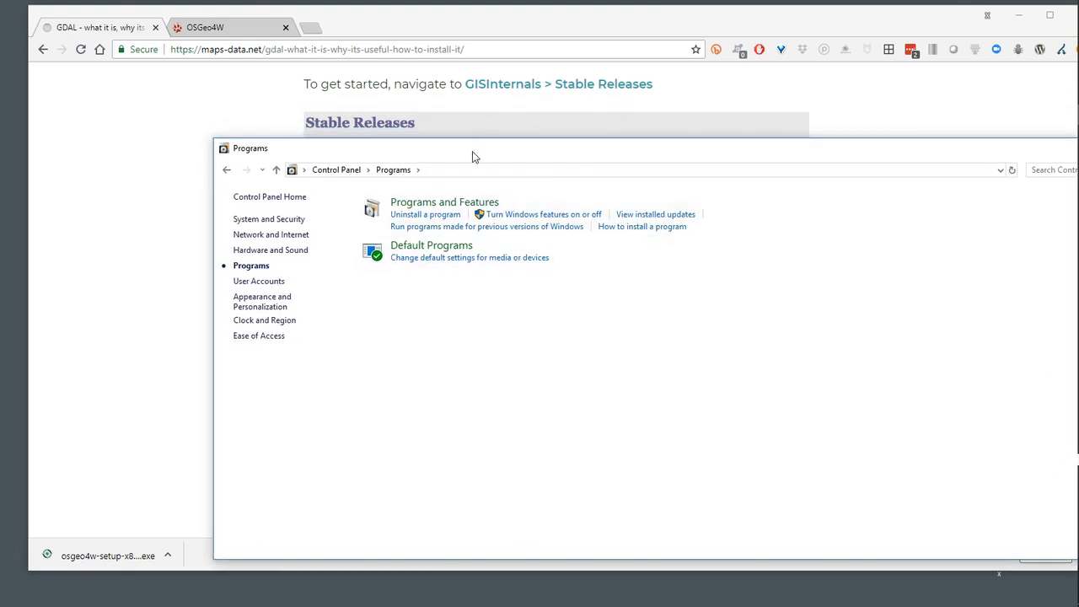
pyautogui.moveTo(472, 156); pyautogui.dragTo(453, 255)
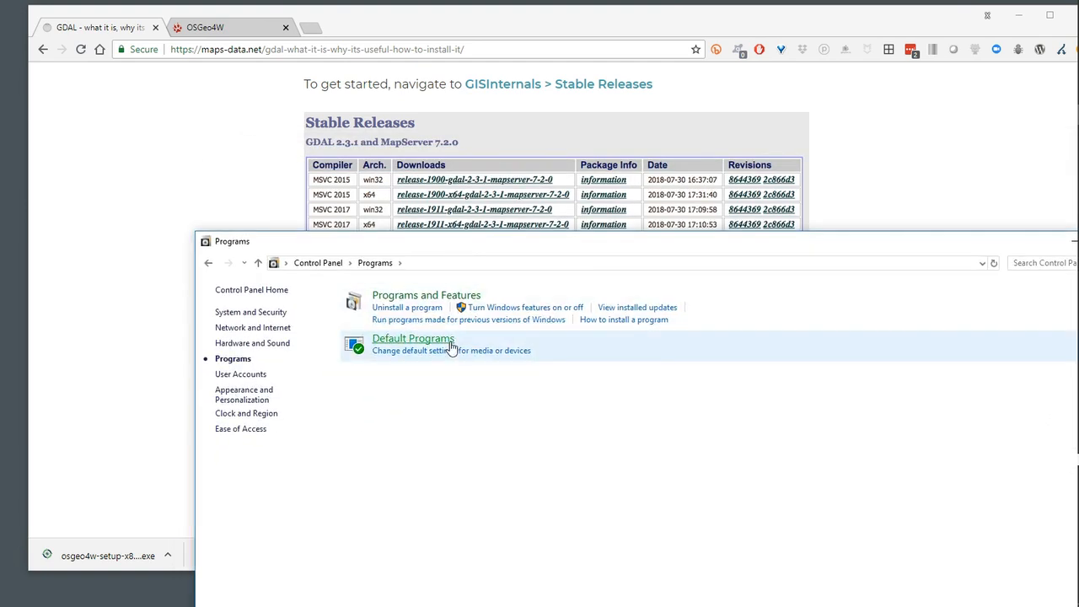
pyautogui.click(419, 299)
# Examine the installed programs for the most recent Microsoft Visual C++ Redistributable version
pyautogui.moveTo(579, 245); pyautogui.dragTo(524, 134)
pyautogui.scroll(-2, 396, 320)
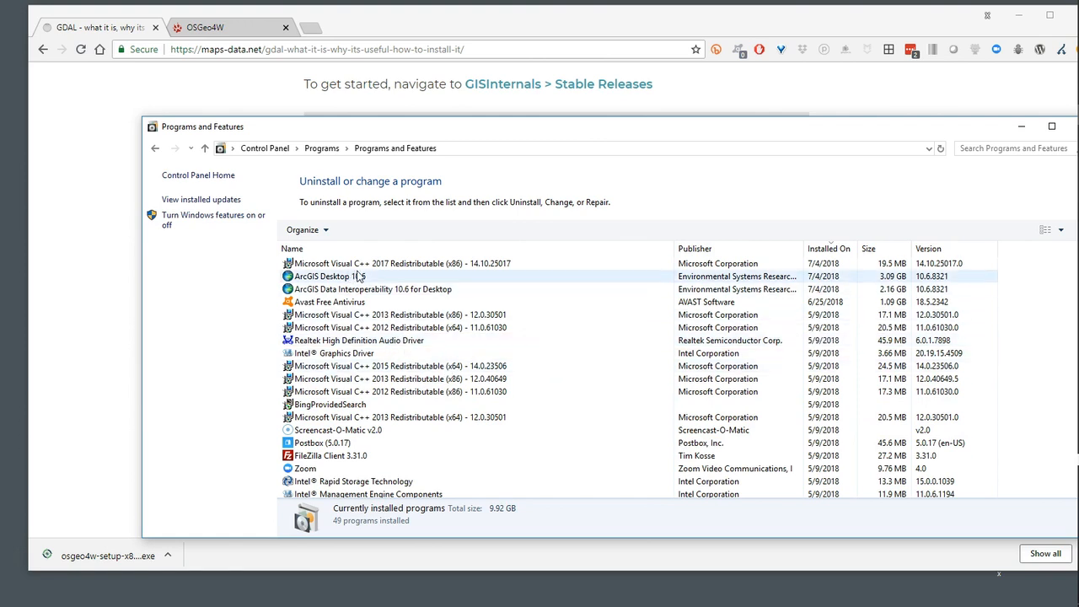
pyautogui.scroll(1, 367, 282)
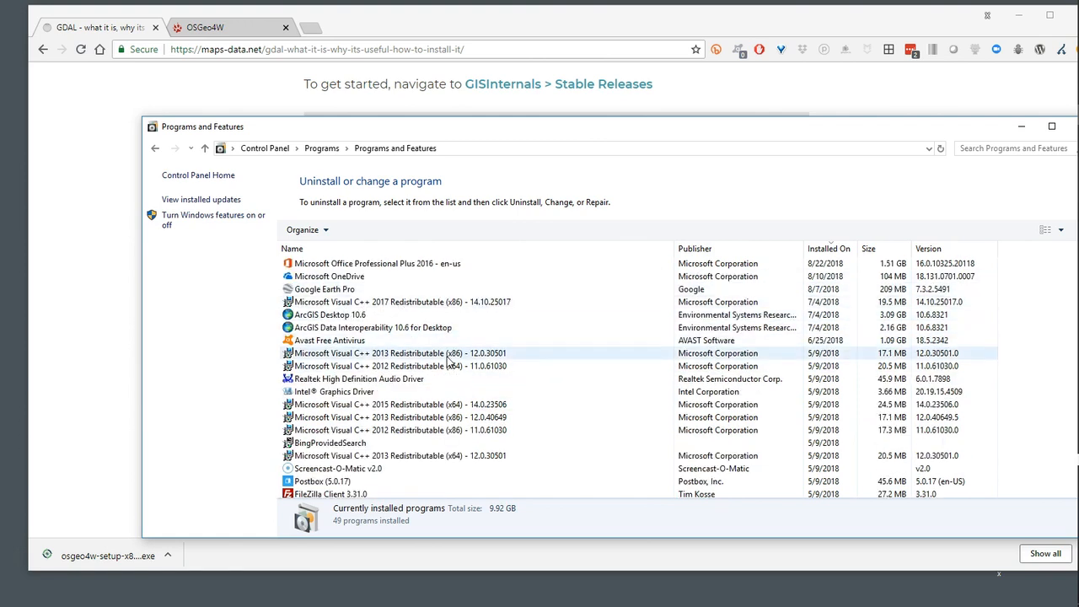
# Compare the installed Microsoft Visual C++ versions with the article's compiler listing, and close Programs and Features
pyautogui.scroll(-1, 402, 403)
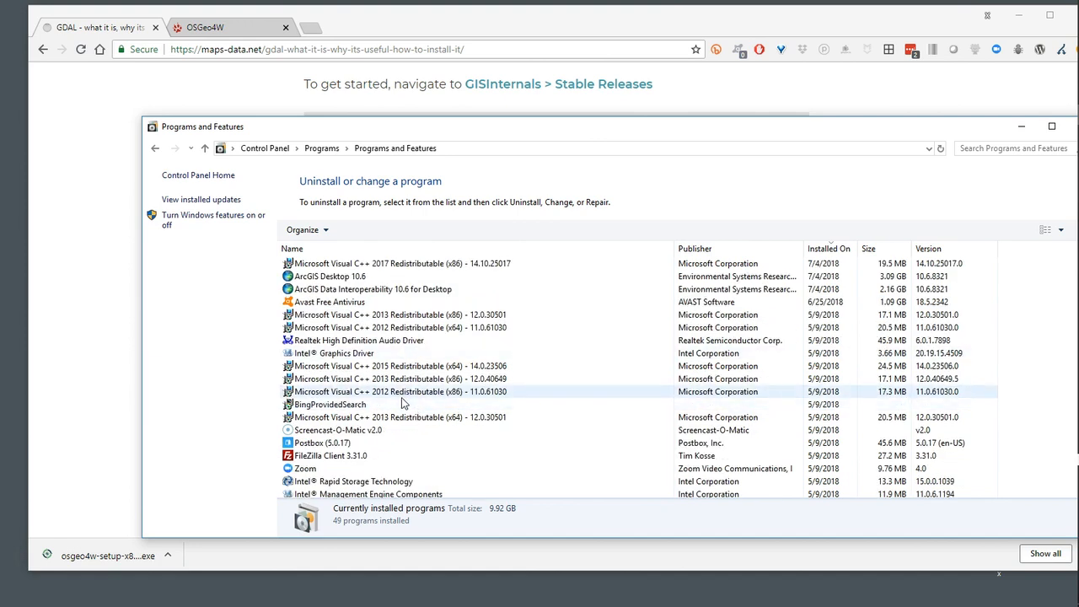
pyautogui.moveTo(501, 133); pyautogui.dragTo(498, 433)
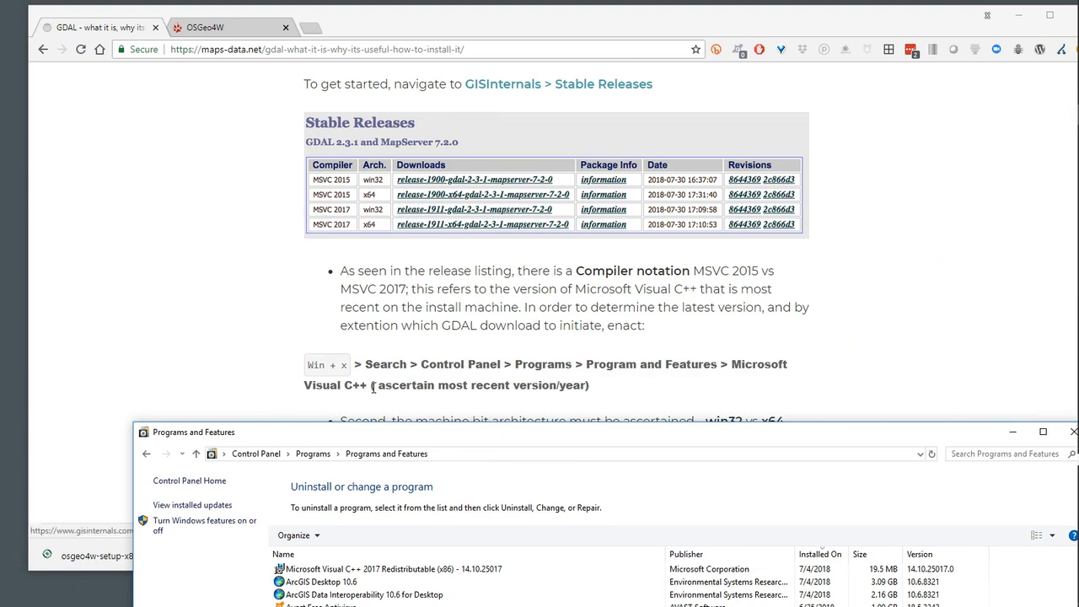
pyautogui.moveTo(398, 440); pyautogui.dragTo(330, 156)
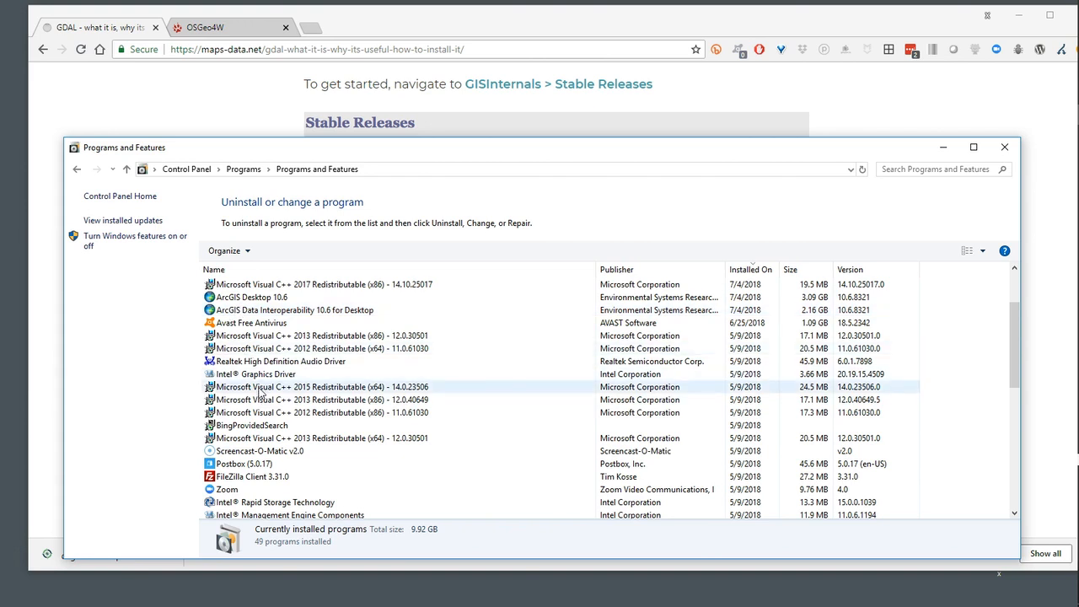
pyautogui.moveTo(470, 154); pyautogui.dragTo(473, 154)
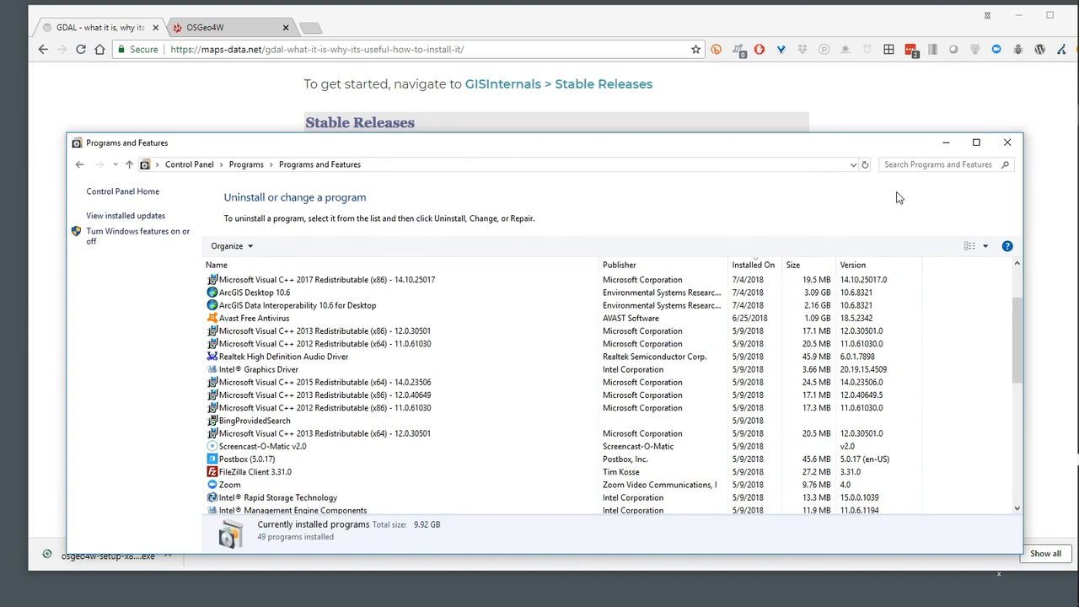
pyautogui.click(1008, 144)
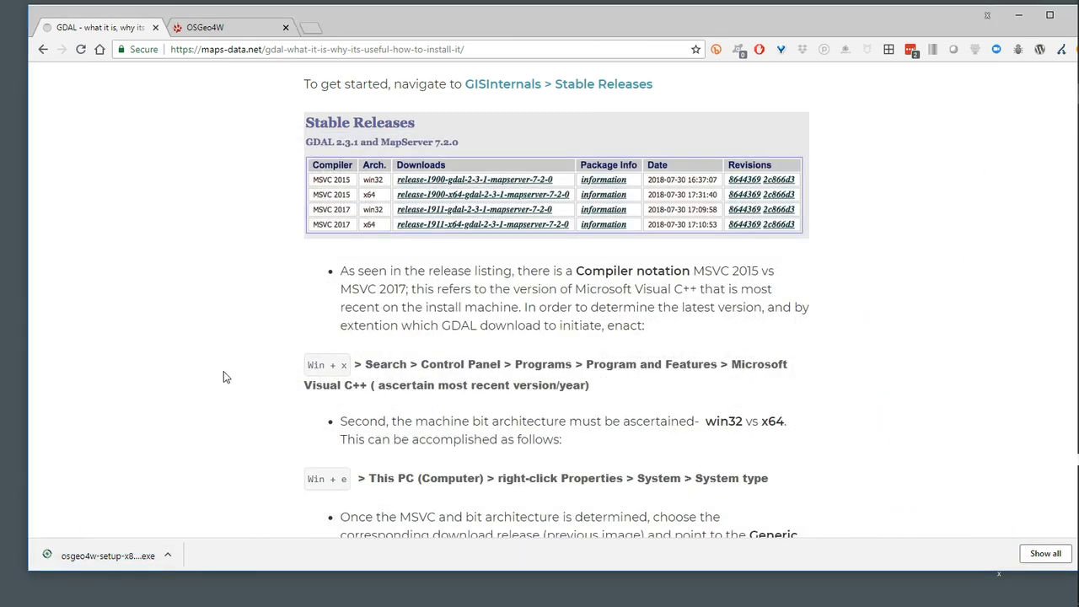
# Read the article's instructions for determining the machine's bit architecture, highlighting System type and x64
pyautogui.scroll(-2, 226, 376)
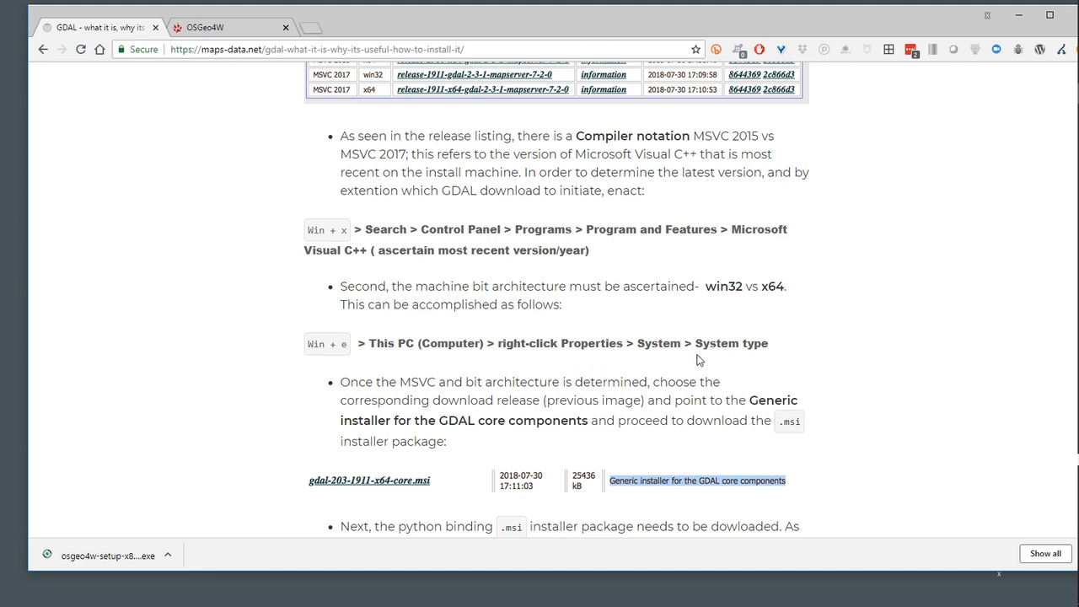
pyautogui.moveTo(697, 346); pyautogui.dragTo(774, 345)
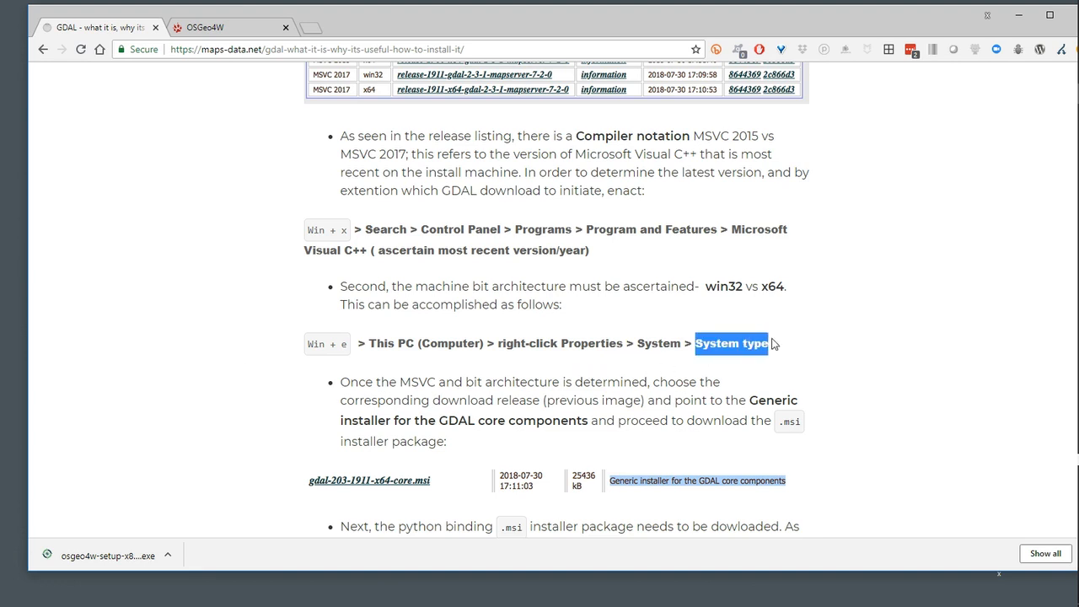
pyautogui.moveTo(762, 287); pyautogui.dragTo(786, 287)
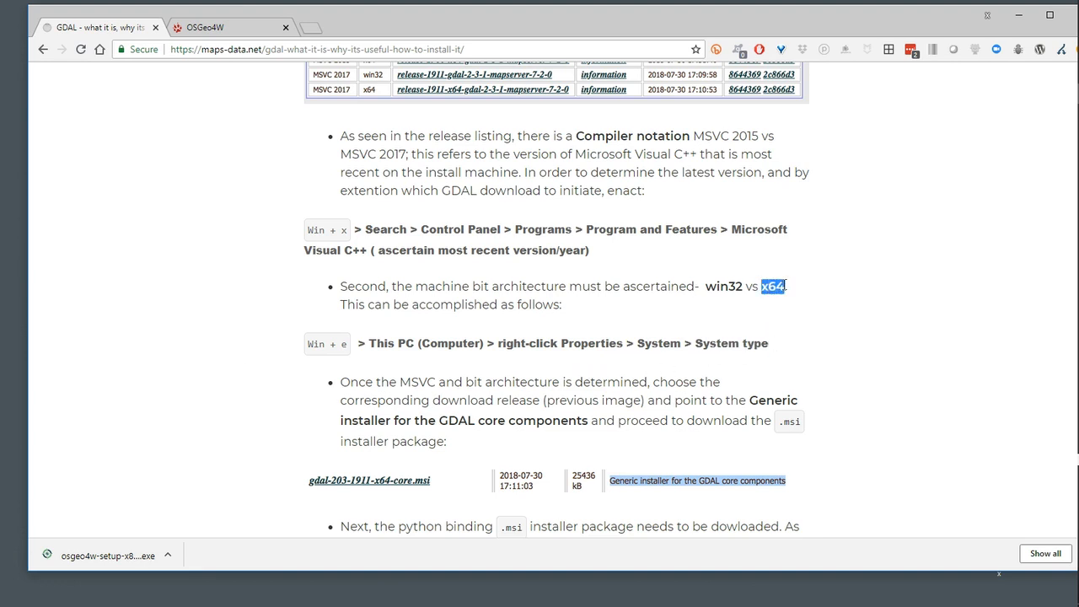
# Open the article's GISInternals > Stable Releases link in a new browser tab and switch to it
pyautogui.scroll(3, 566, 326)
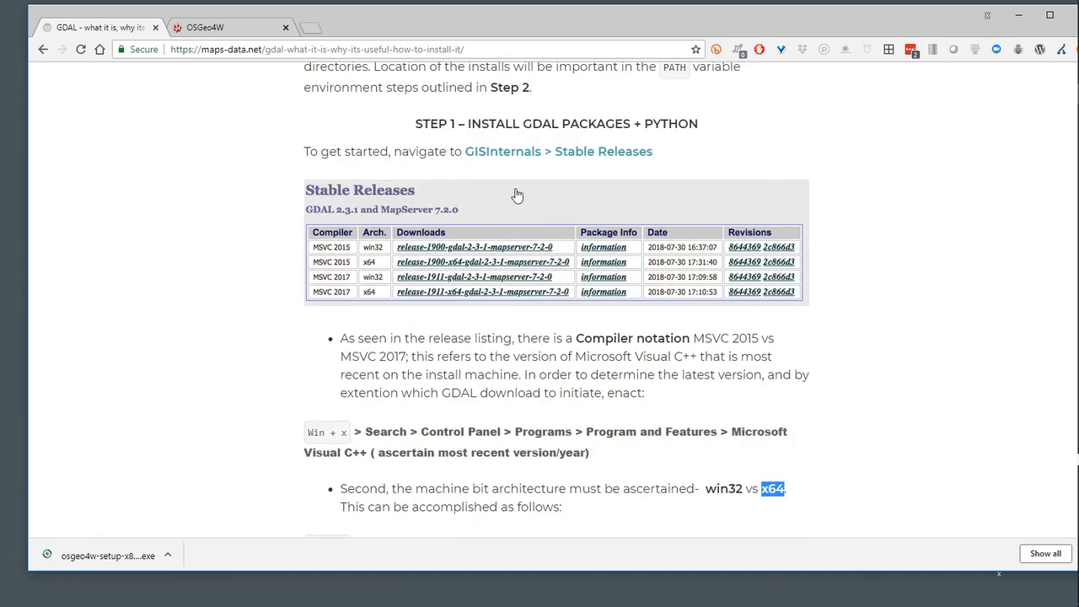
pyautogui.scroll(1, 516, 233)
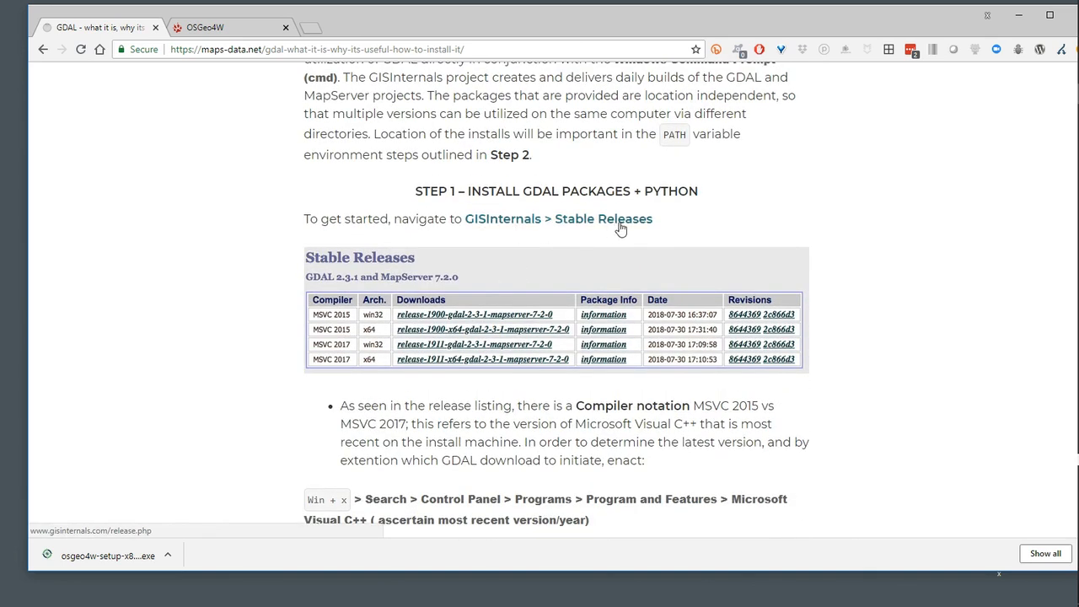
pyautogui.scroll(1, 616, 225)
pyautogui.rightClick(600, 291)
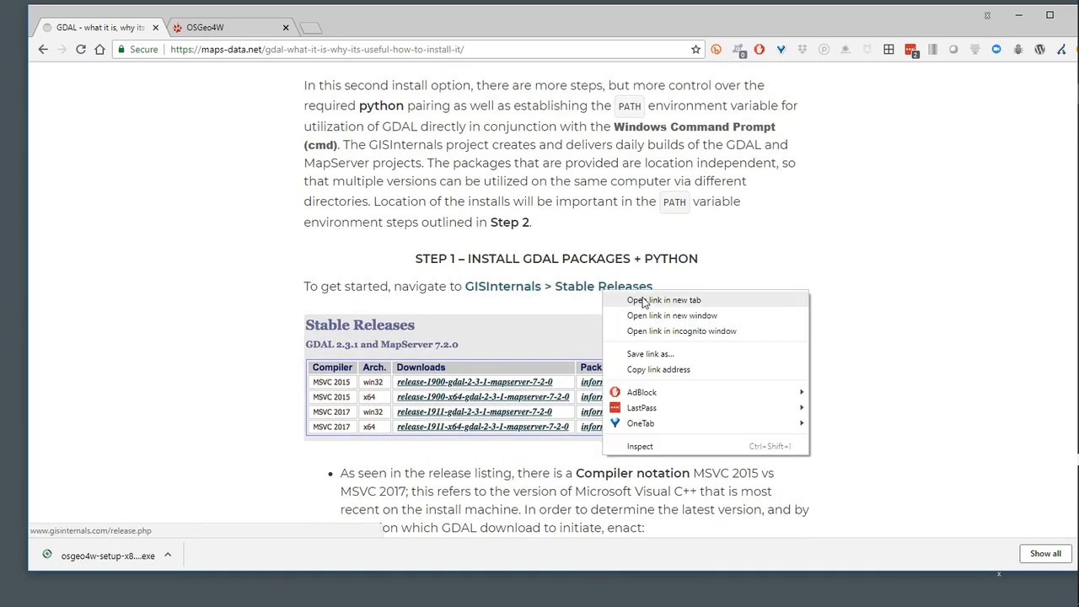
pyautogui.click(631, 299)
pyautogui.click(361, 27)
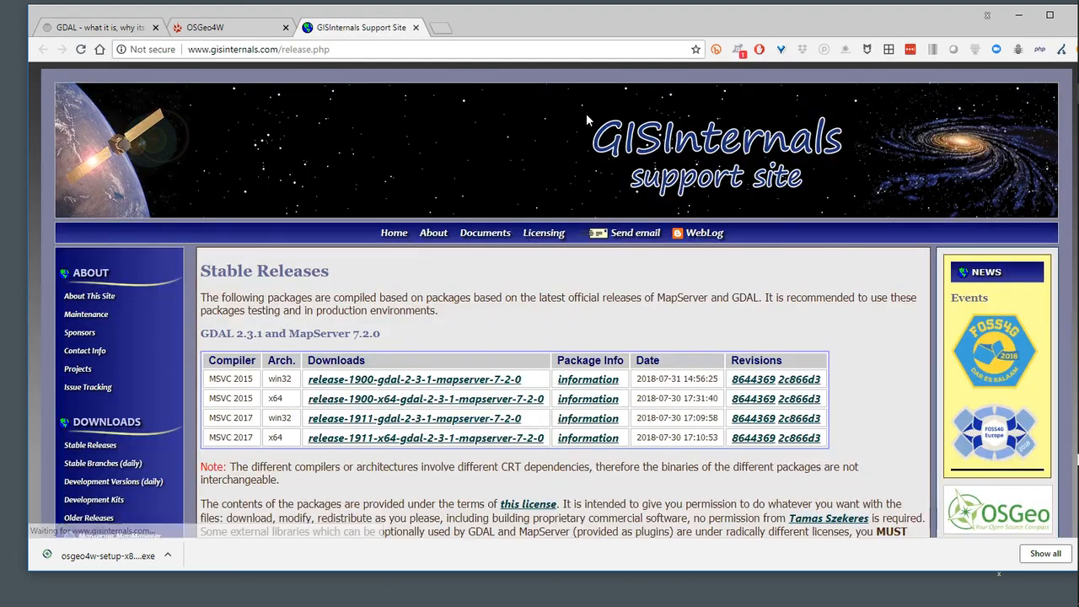
# Open the download list for the MSVC 2017 x64 release, release-1911-x64-gdal-2-3-1-mapserver-7-2-0
pyautogui.scroll(-2, 386, 278)
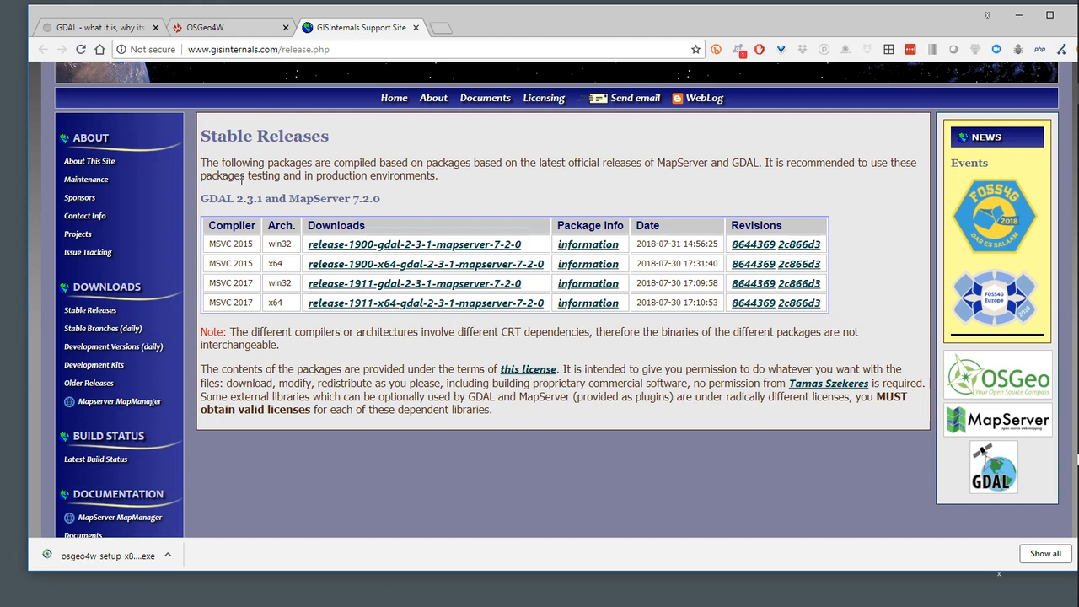
pyautogui.doubleClick(272, 302)
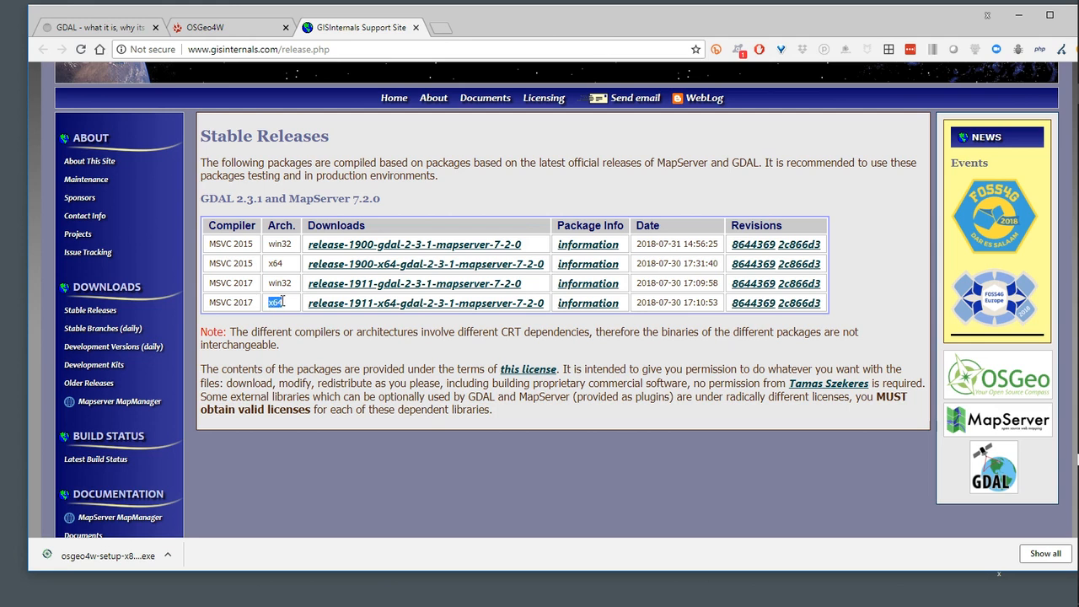
pyautogui.click(482, 305)
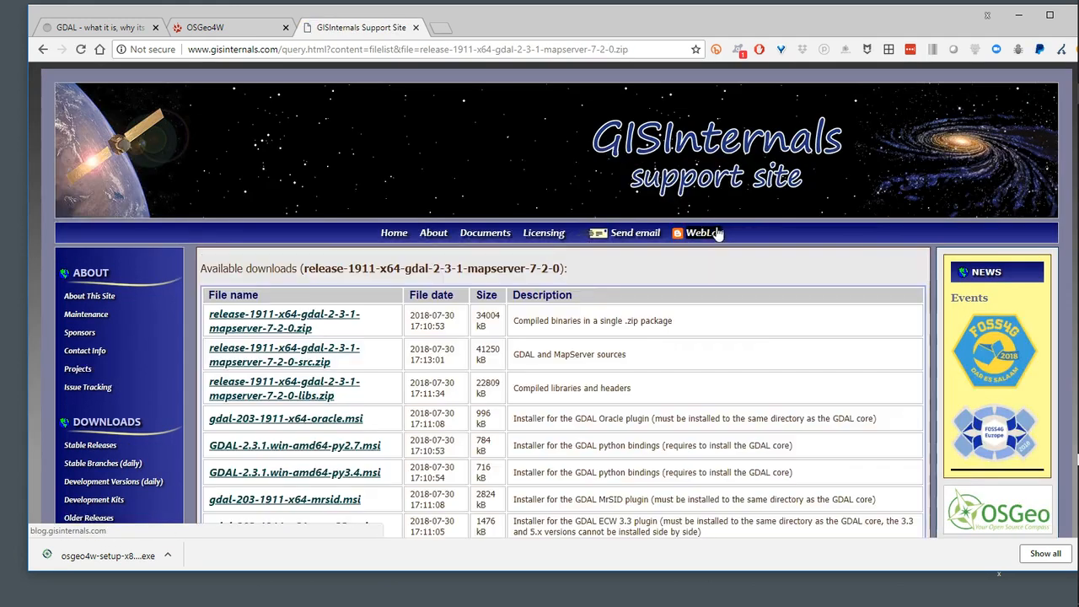
# Bring the browser window fully into view and download the GDAL core components installer, gdal-203-1911-x64-core.msi
pyautogui.moveTo(618, 28); pyautogui.dragTo(609, 23)
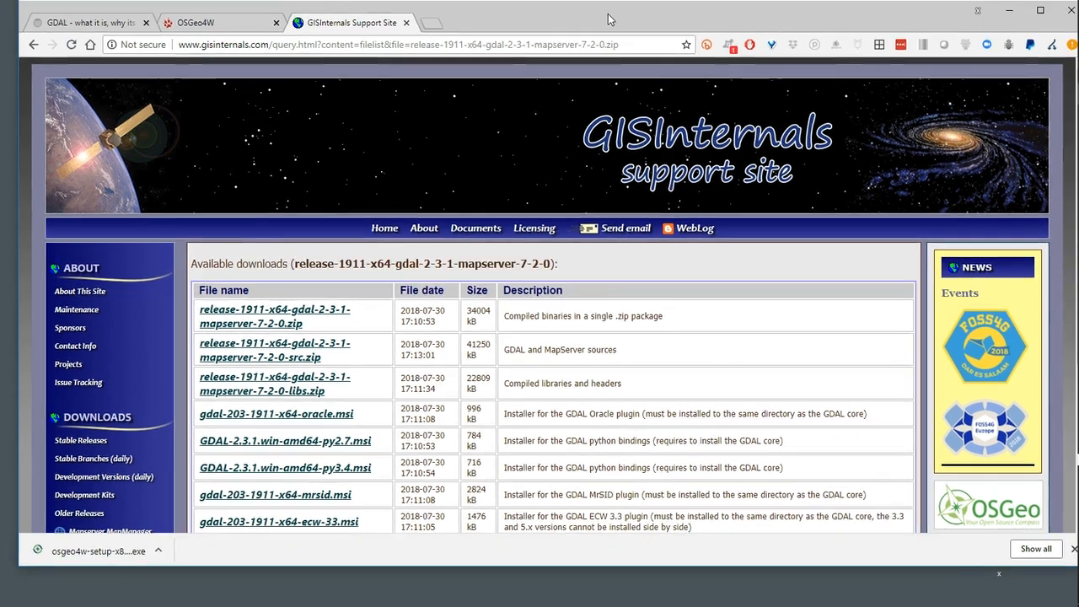
pyautogui.scroll(-2, 473, 271)
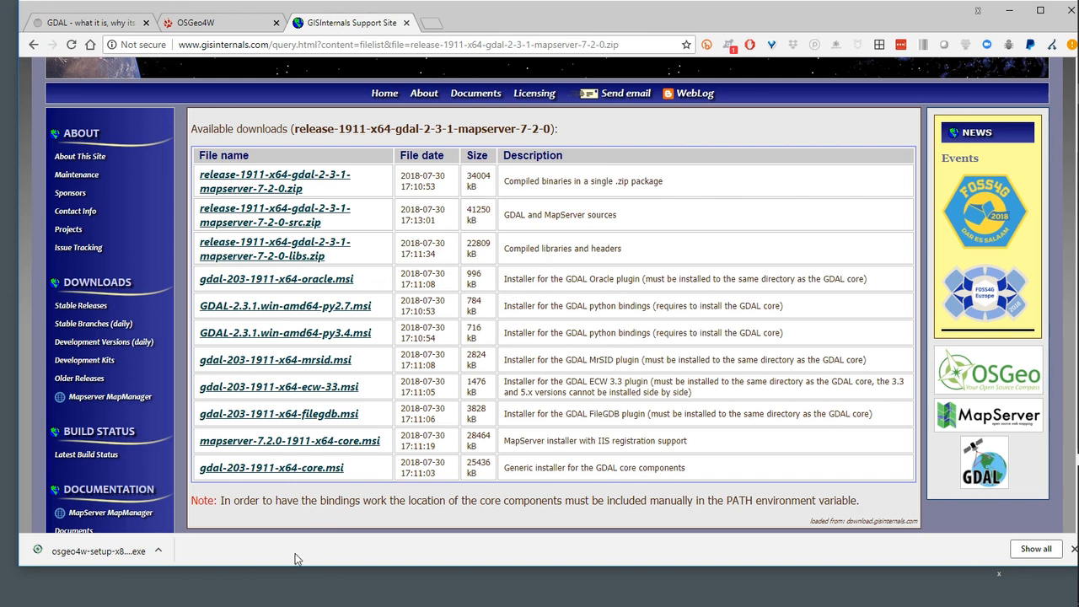
pyautogui.click(316, 469)
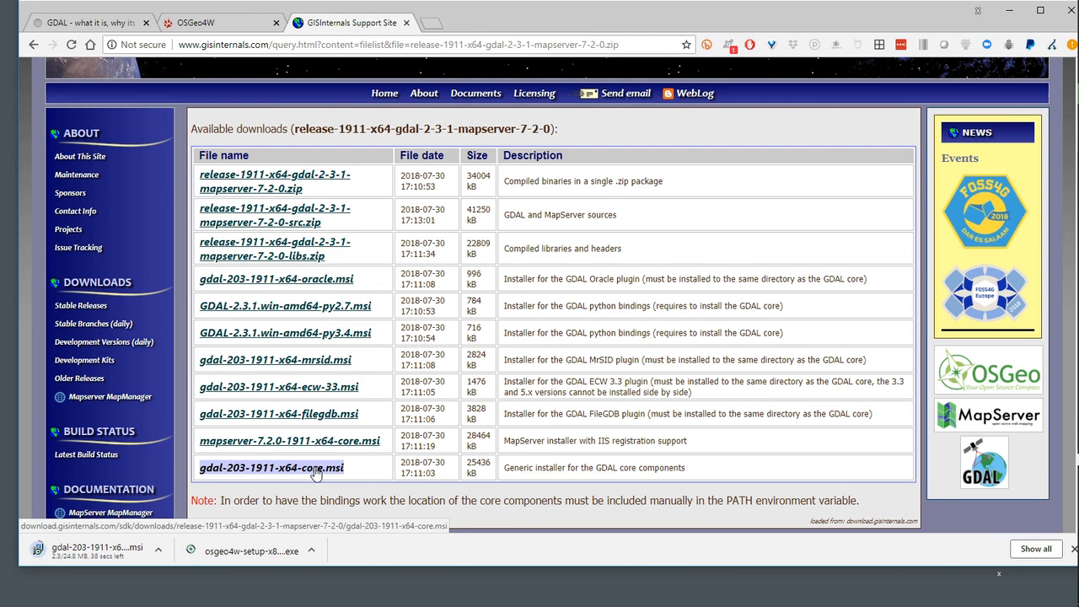
# Check the article's Python binding instructions and download GDAL-2.3.1.win-amd64-py3.4.msi from the GISInternals list
pyautogui.click(126, 24)
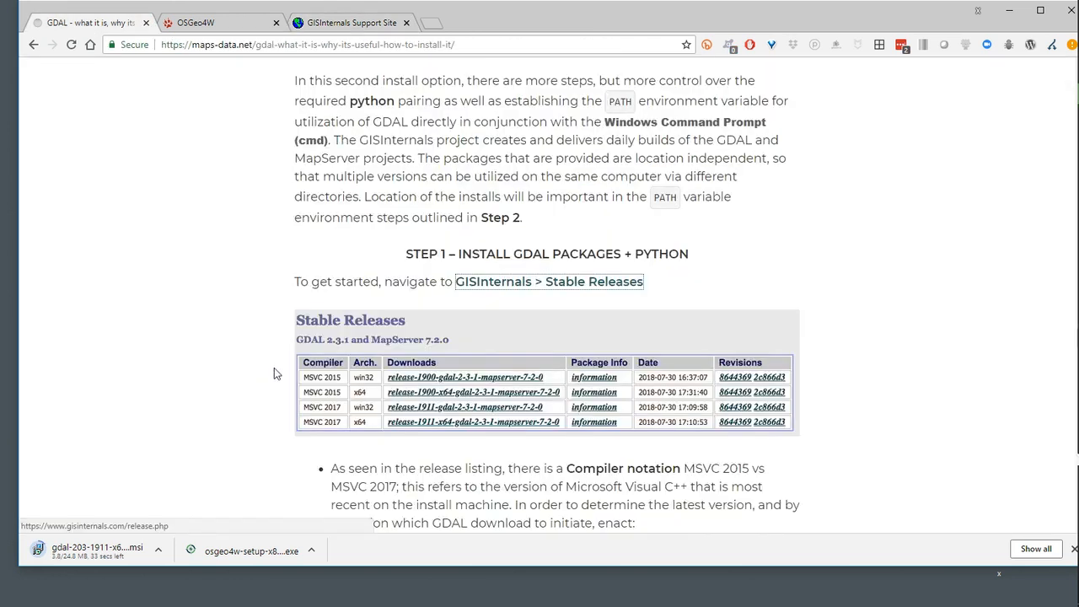
pyautogui.scroll(-6, 274, 371)
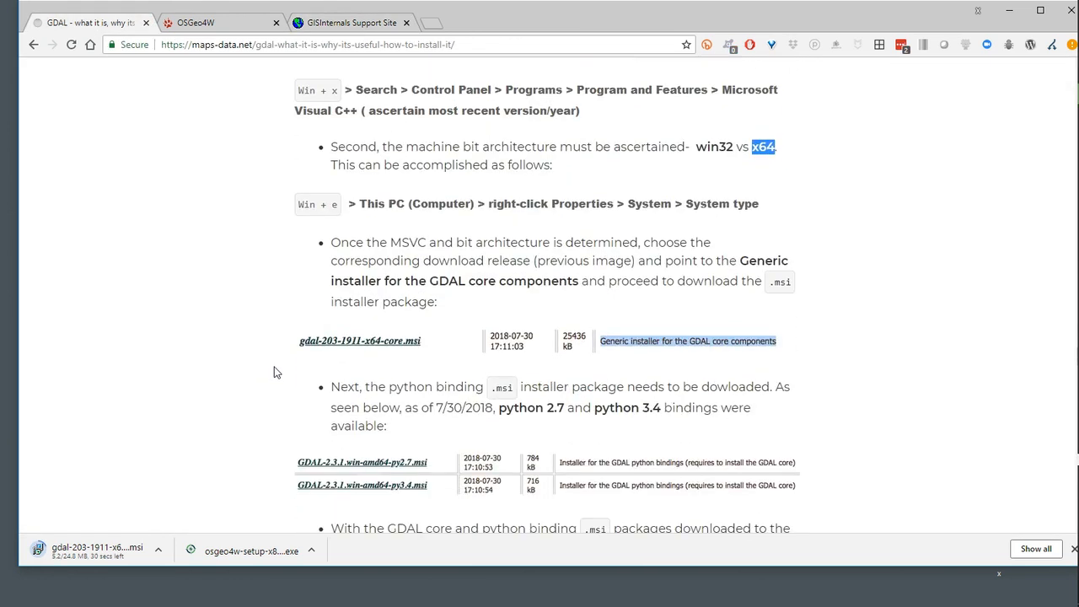
pyautogui.scroll(-2, 236, 361)
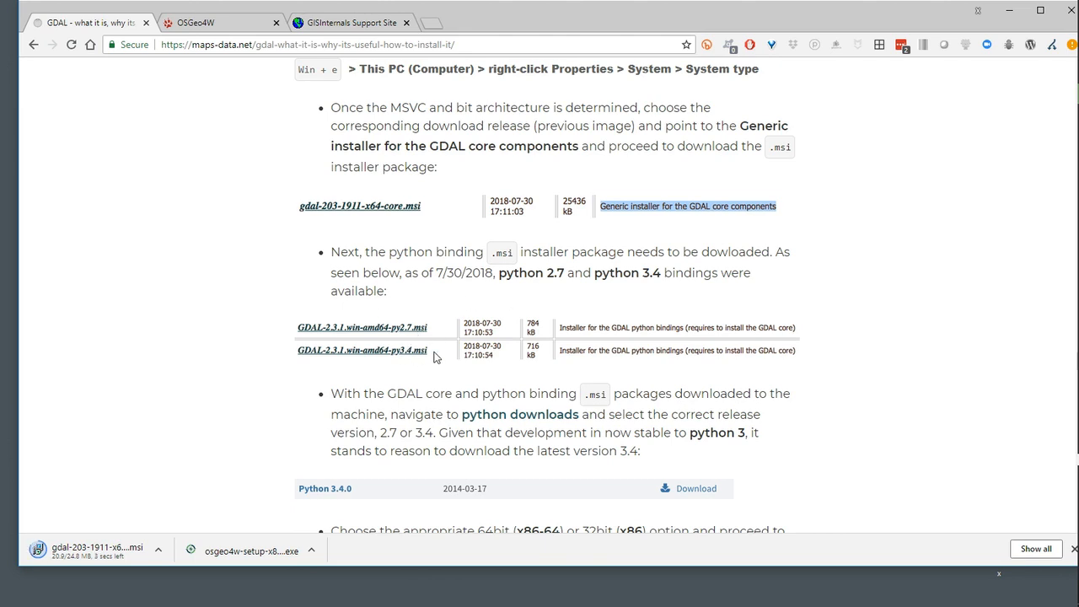
pyautogui.scroll(-1, 147, 399)
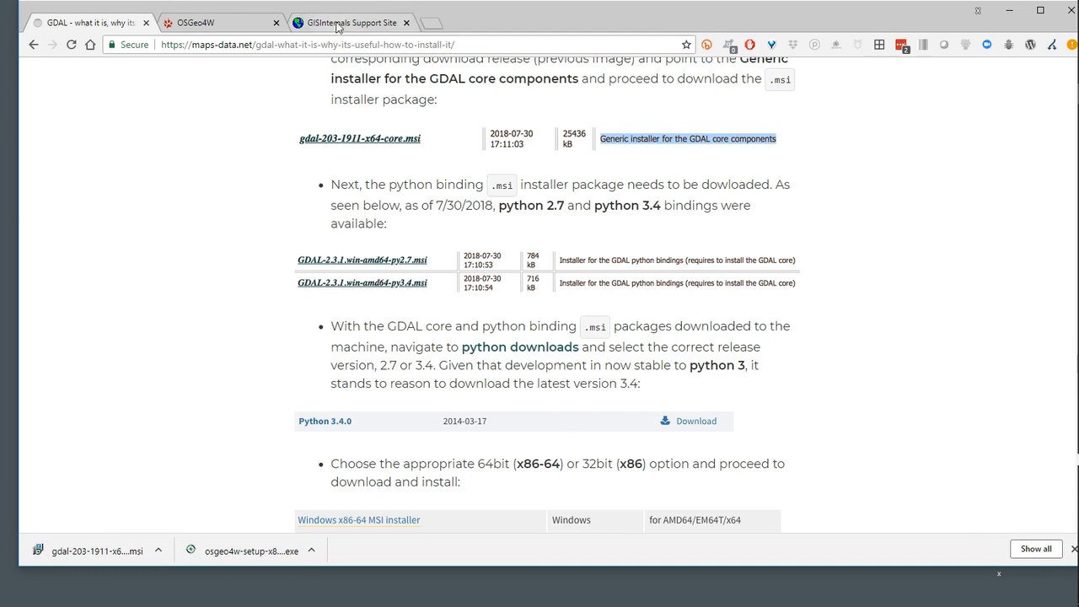
pyautogui.click(342, 25)
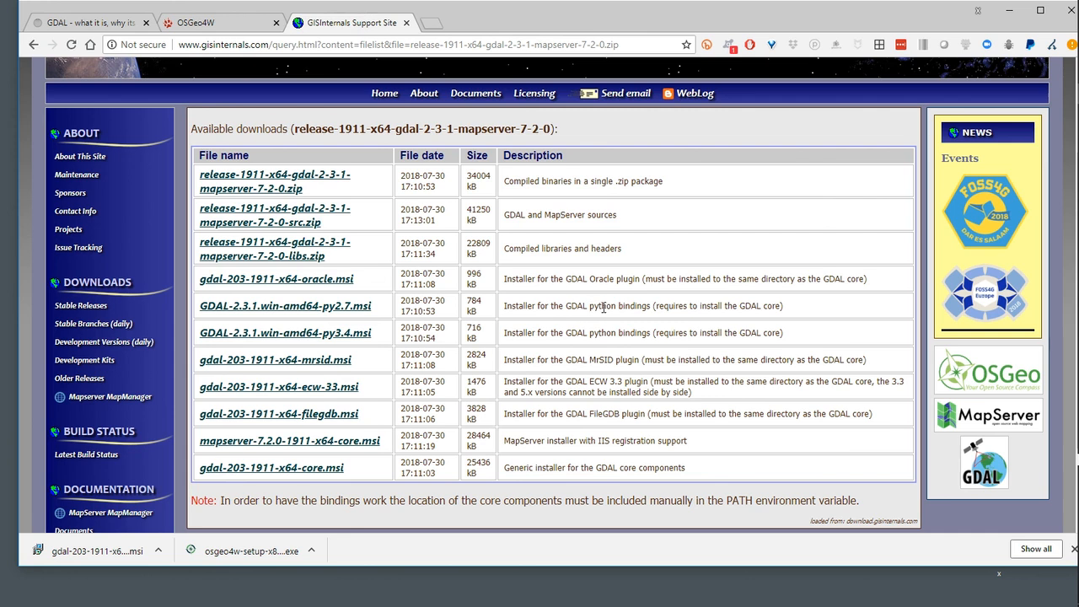
pyautogui.click(353, 335)
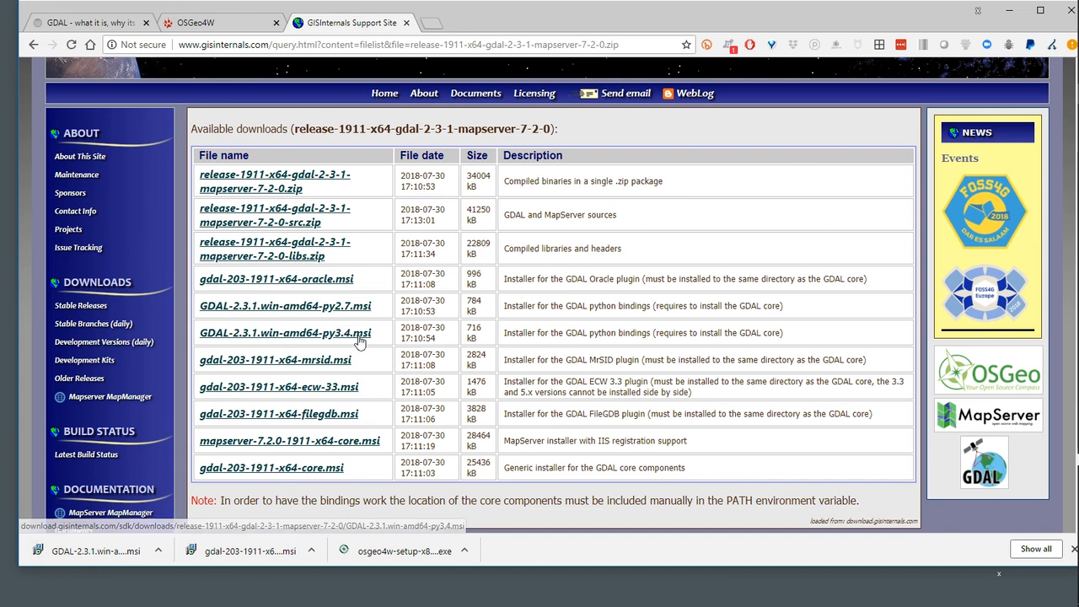
# Return to the maps-data.net article and open its python downloads link in a new browser tab
pyautogui.click(91, 22)
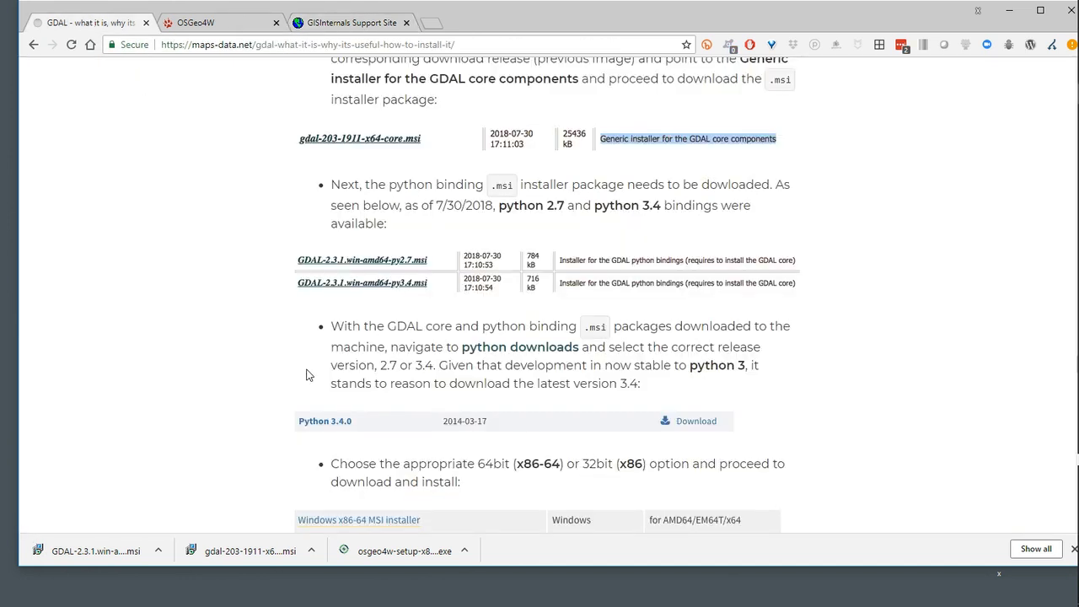
pyautogui.scroll(-1, 309, 372)
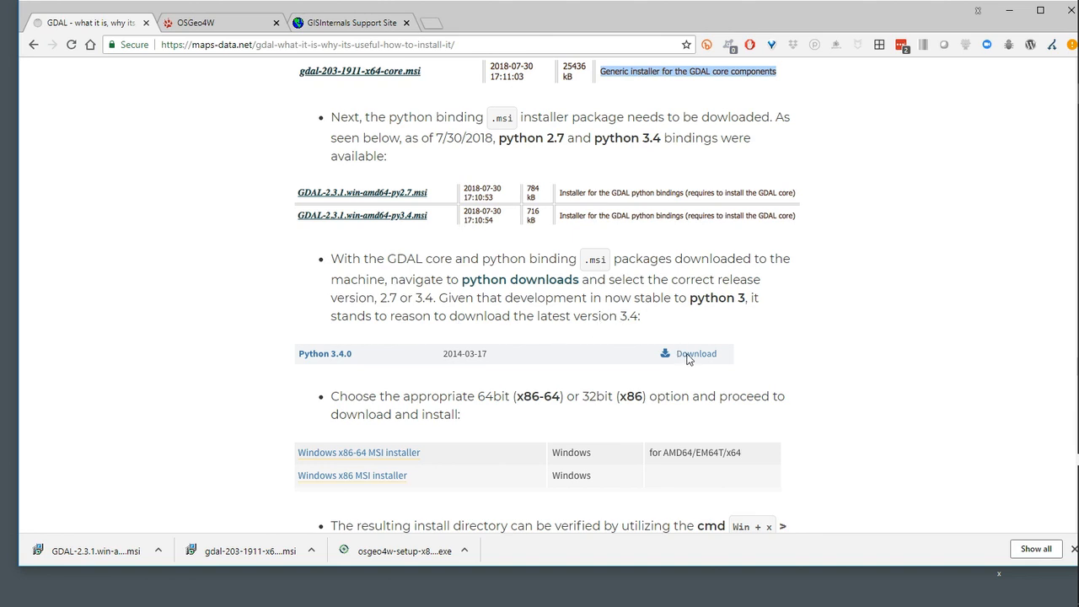
pyautogui.rightClick(507, 283)
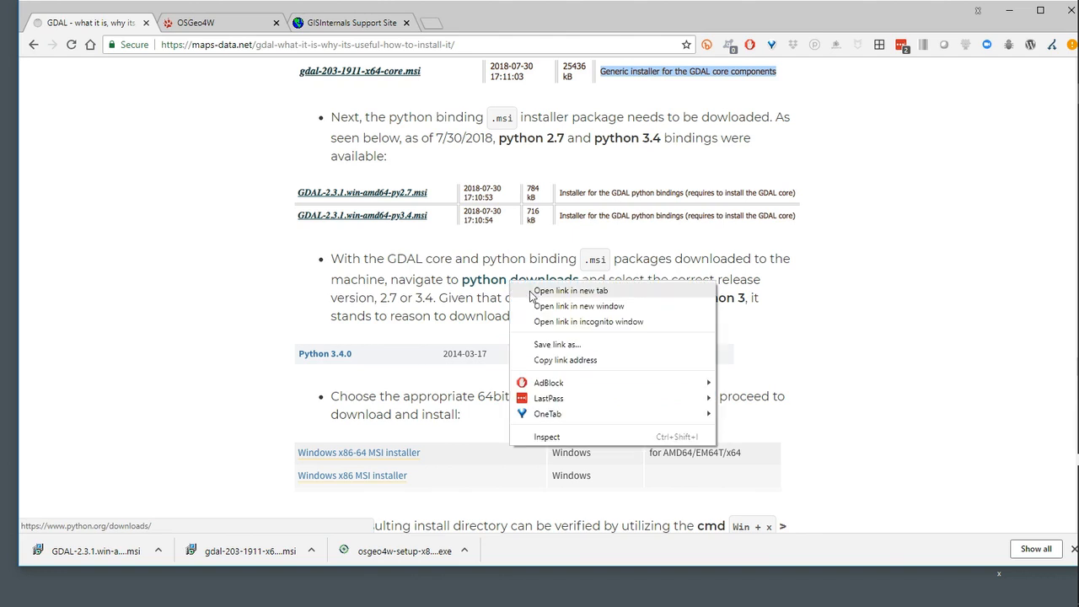
pyautogui.click(526, 289)
pyautogui.click(455, 22)
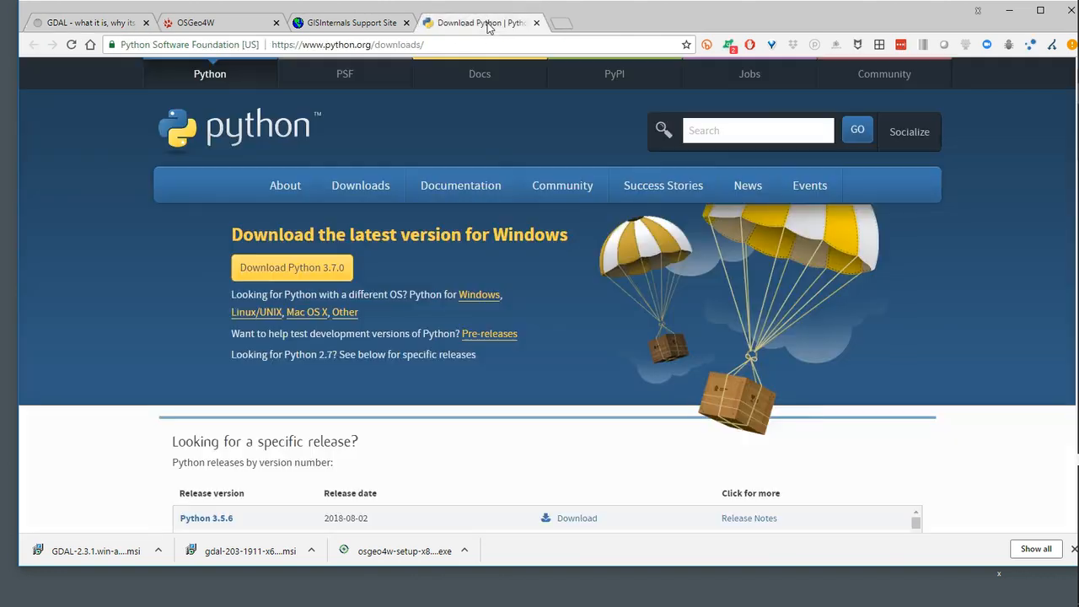
# Find Python 3.4.0 in the list of specific releases and open its download page
pyautogui.scroll(-3, 146, 289)
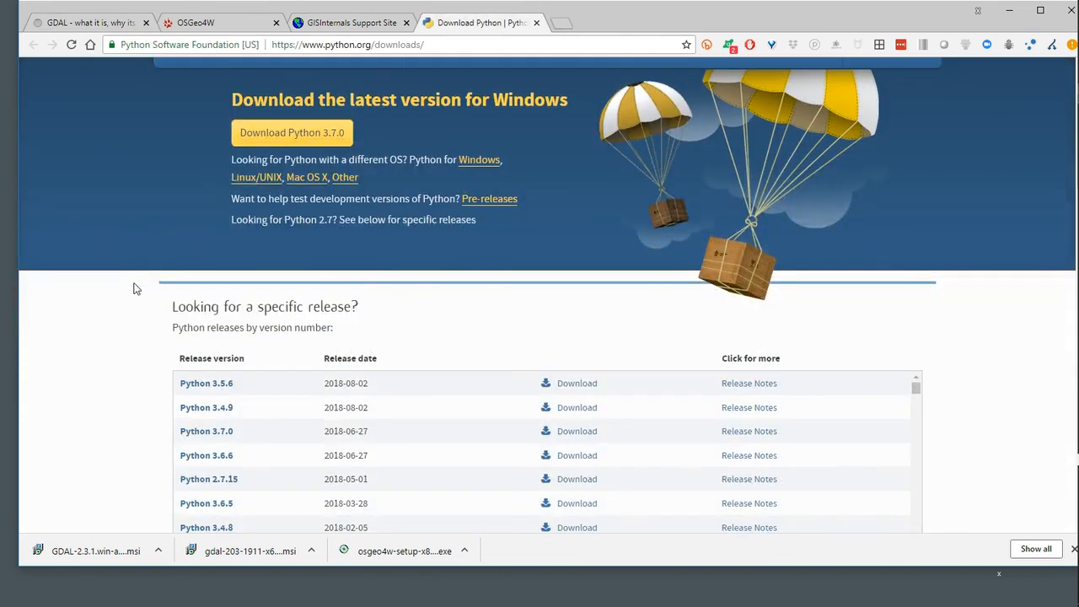
pyautogui.scroll(-5, 304, 336)
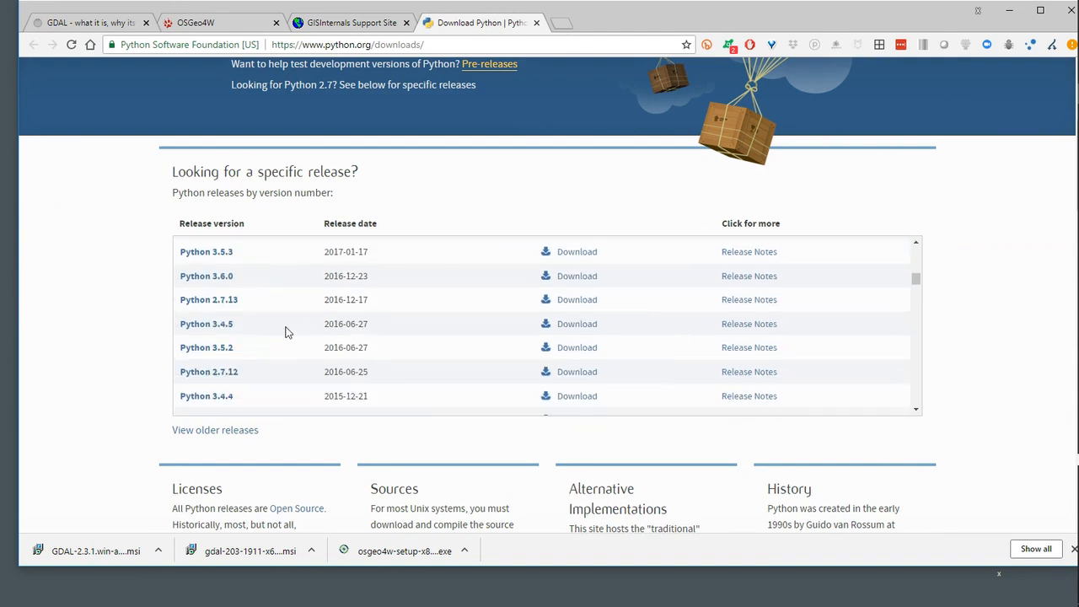
pyautogui.scroll(-6, 252, 310)
pyautogui.scroll(-8, 229, 307)
pyautogui.scroll(-1, 230, 305)
pyautogui.scroll(3, 231, 304)
pyautogui.scroll(3, 231, 304)
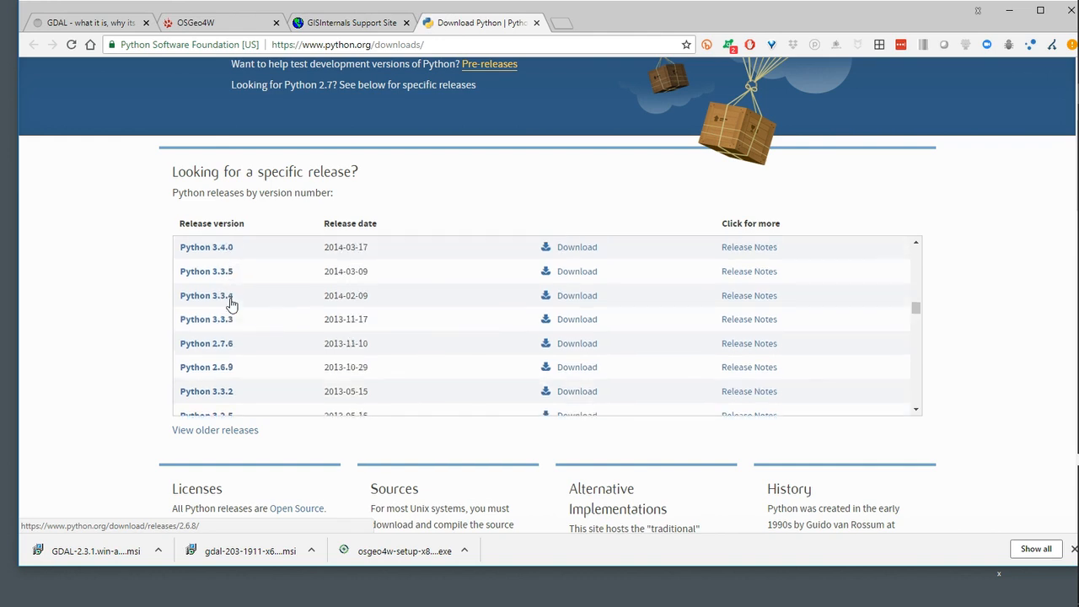
pyautogui.scroll(1, 231, 304)
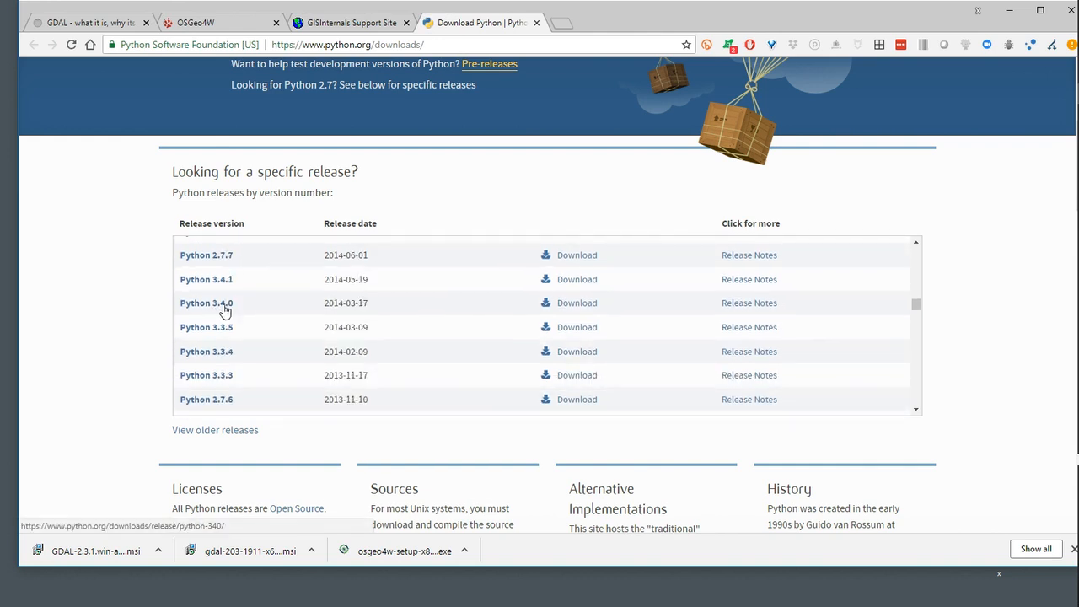
pyautogui.click(572, 308)
# Download the Windows x86-64 MSI installer for Python 3.4.0 and show the file in its folder
pyautogui.scroll(-4, 241, 430)
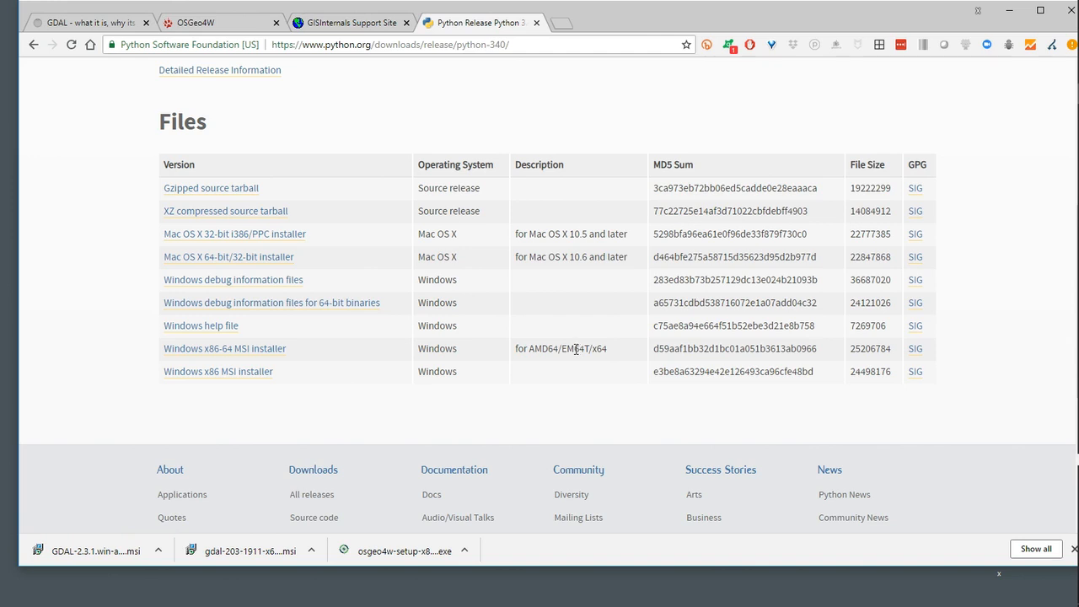
pyautogui.click(244, 354)
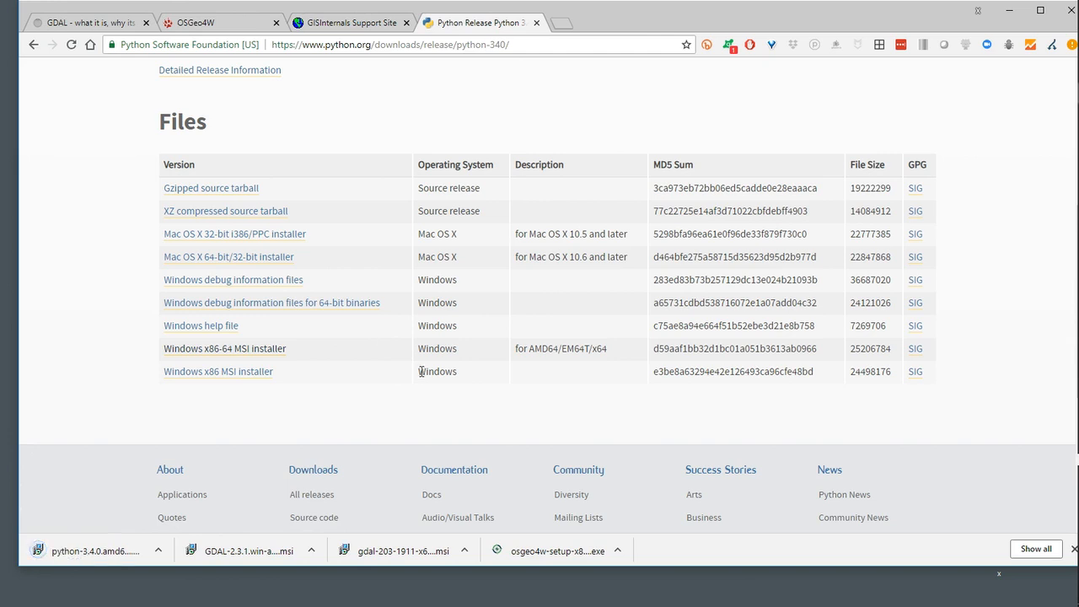
pyautogui.click(157, 550)
pyautogui.click(205, 504)
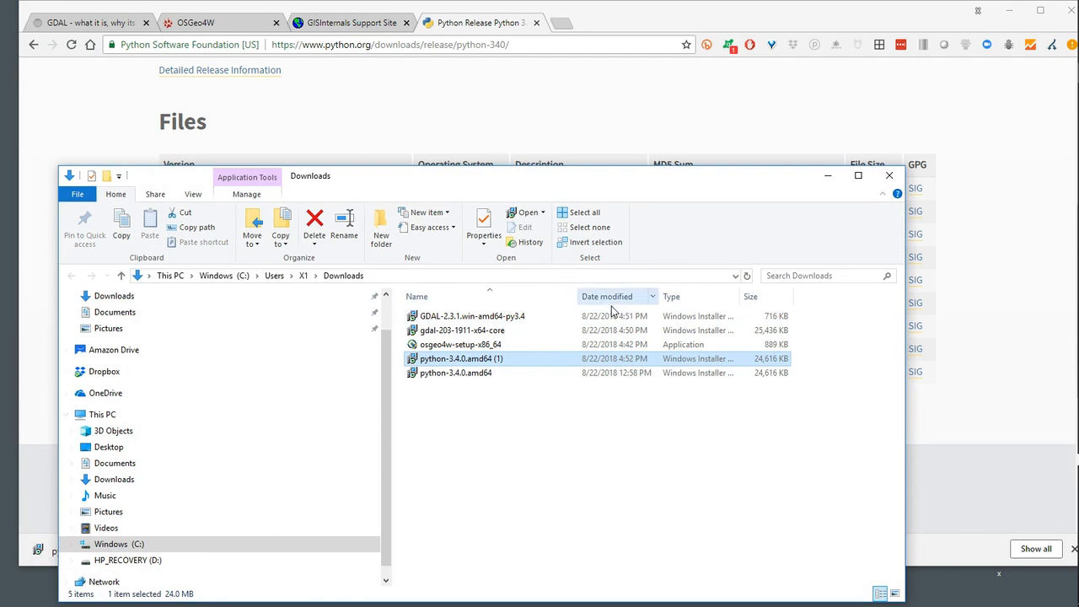
# Delete the duplicate installer python-3.4.0.amd64 (1) from the Downloads folder
pyautogui.click(511, 465)
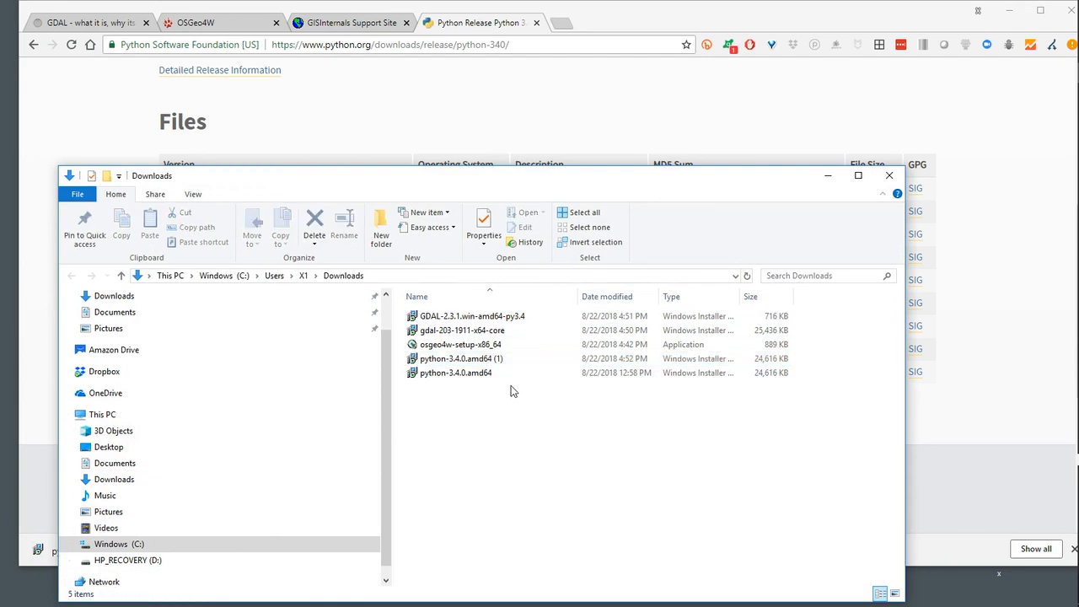
pyautogui.click(470, 365)
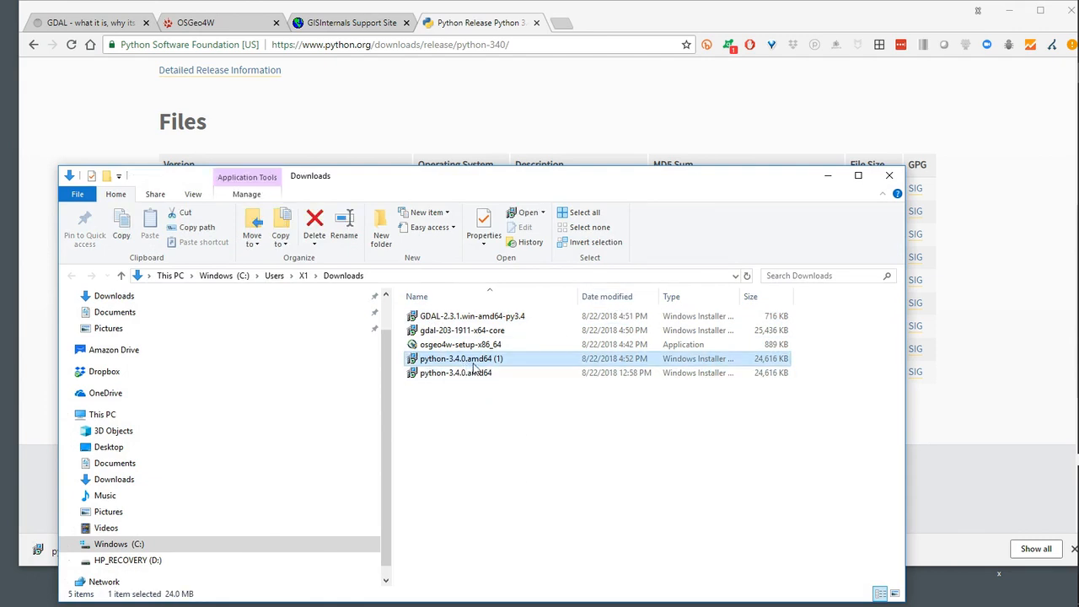
pyautogui.rightClick(477, 359)
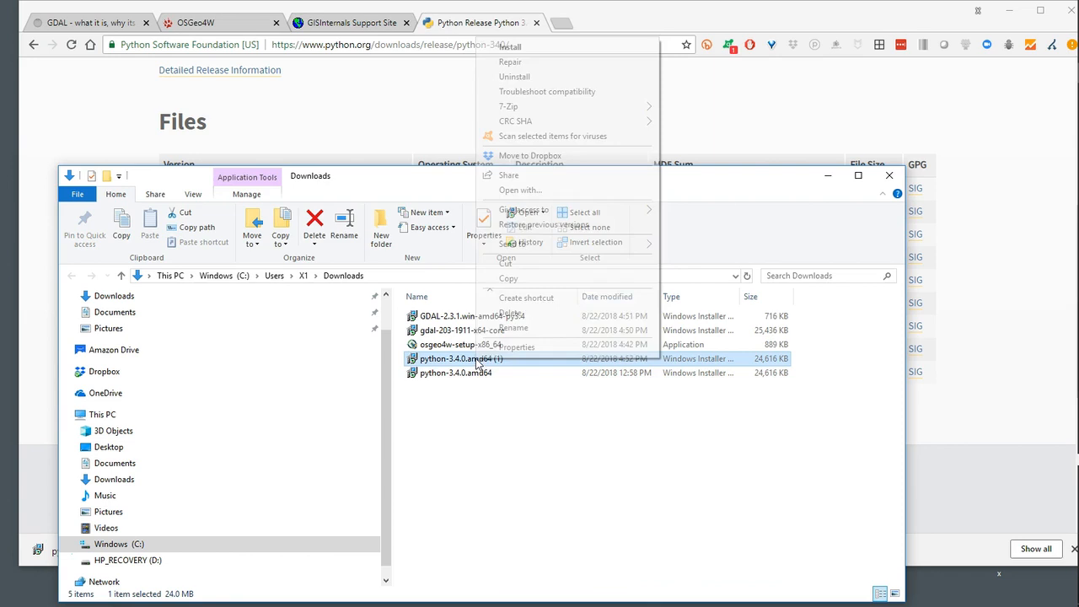
pyautogui.click(536, 313)
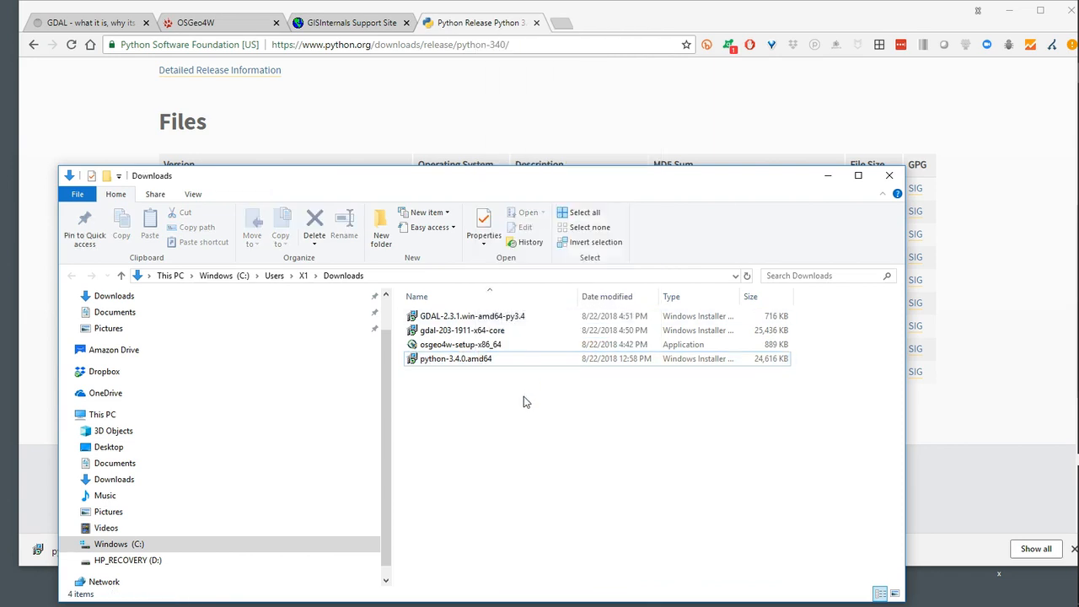
# Review the downloaded GDAL core, GDAL Python 3.4 binding and OSGeo4W installers in the Downloads folder
pyautogui.click(455, 332)
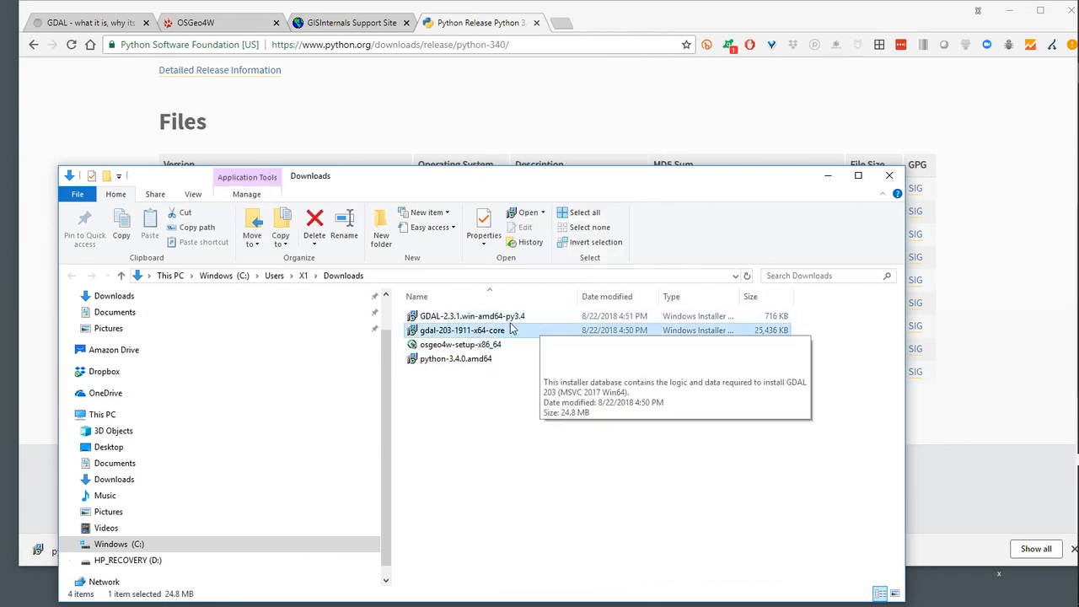
pyautogui.click(487, 320)
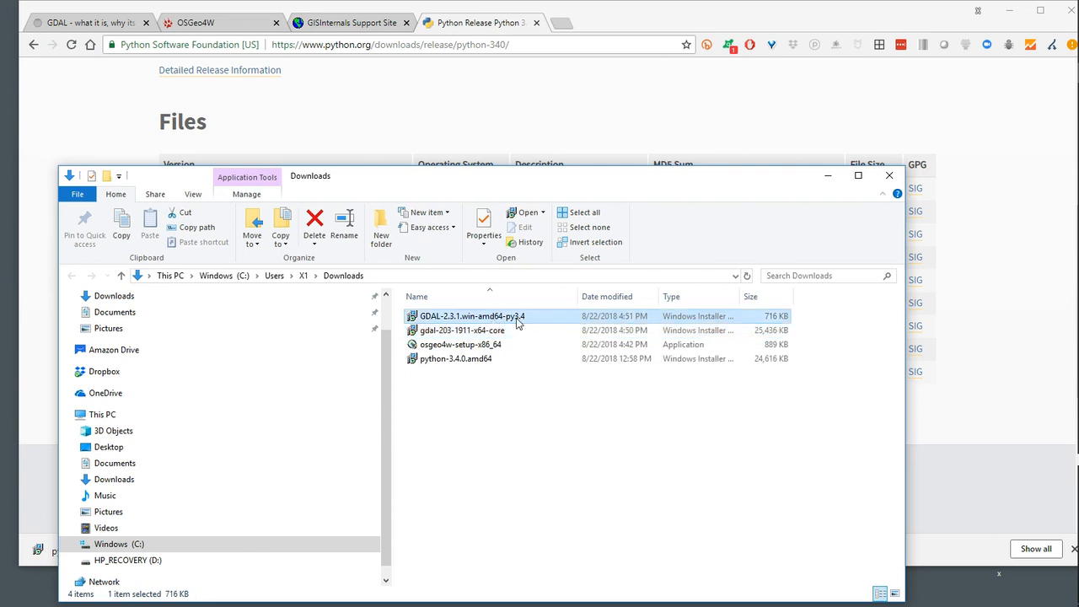
pyautogui.click(455, 348)
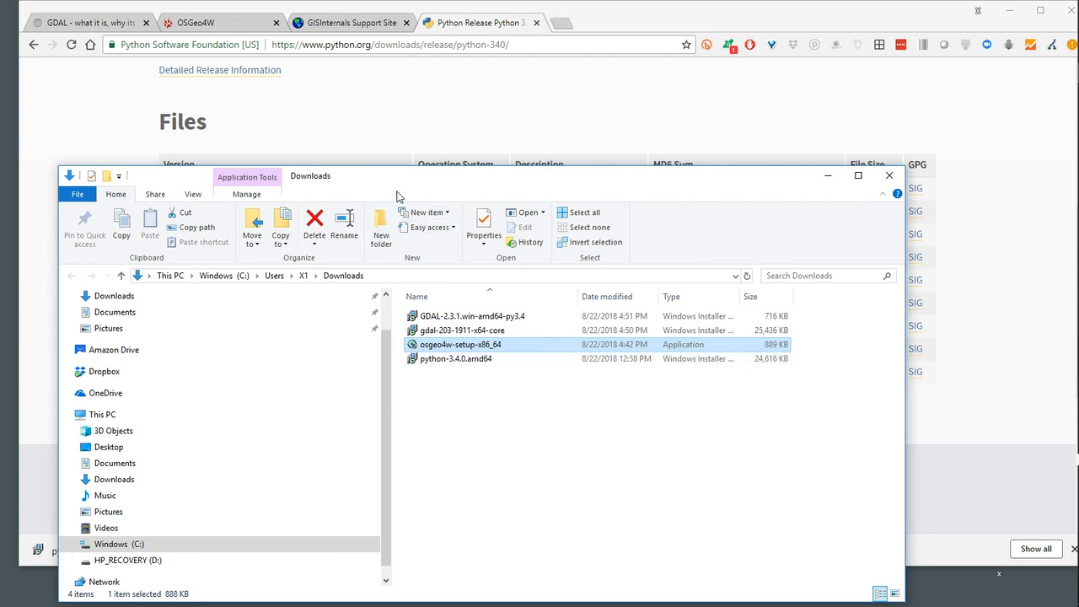
# Close the OSGeo4W, GISInternals and Python tabs and read the article's Python installation and directory verification instructions
pyautogui.moveTo(402, 179); pyautogui.dragTo(410, 272)
pyautogui.click(413, 90)
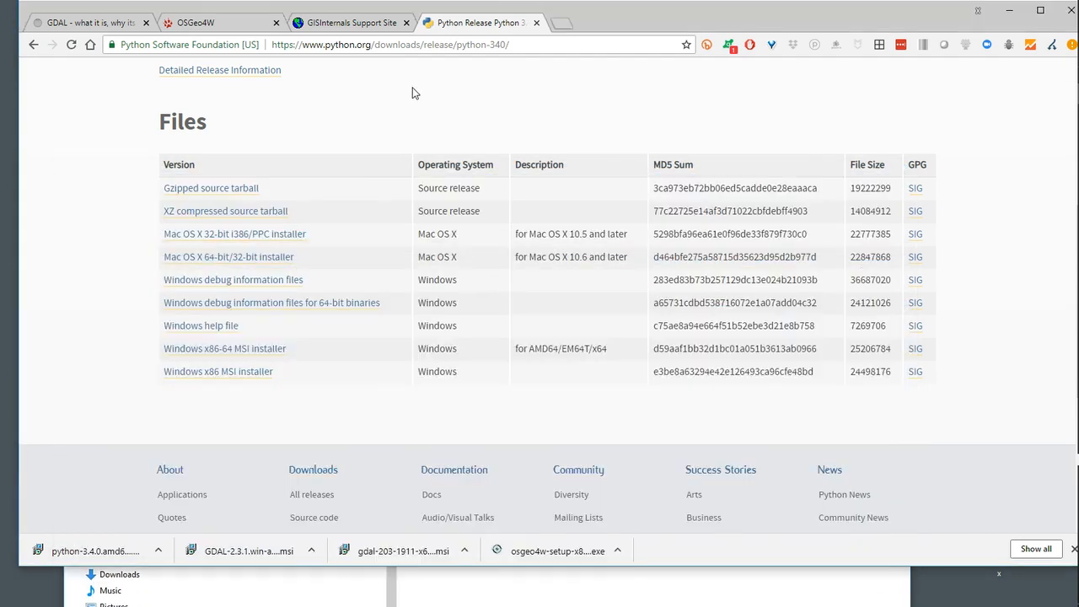
pyautogui.click(118, 22)
pyautogui.click(275, 23)
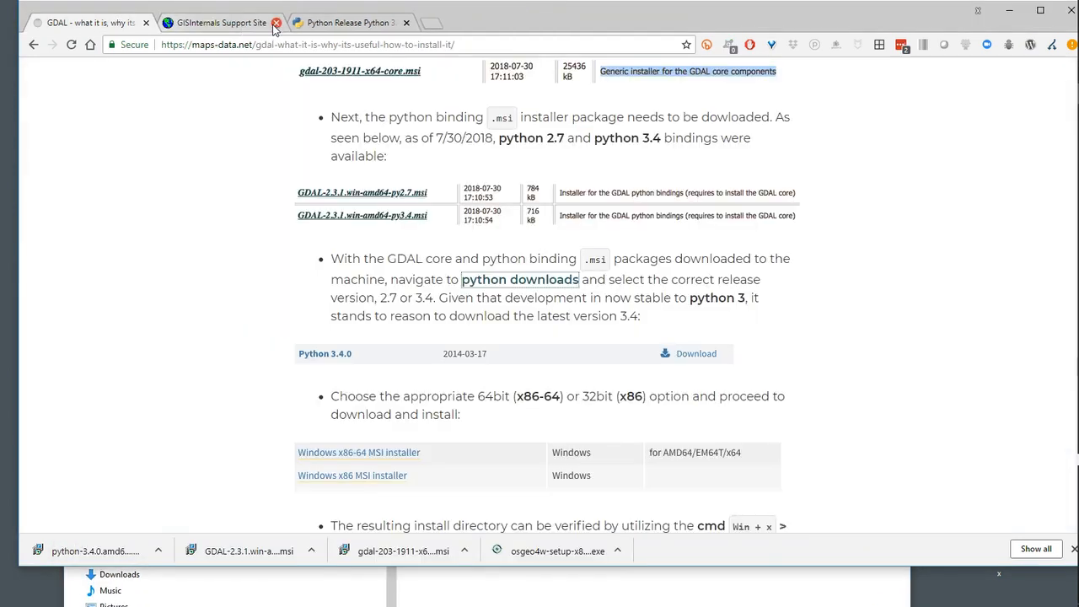
pyautogui.click(275, 23)
pyautogui.click(275, 23)
pyautogui.scroll(-1, 237, 358)
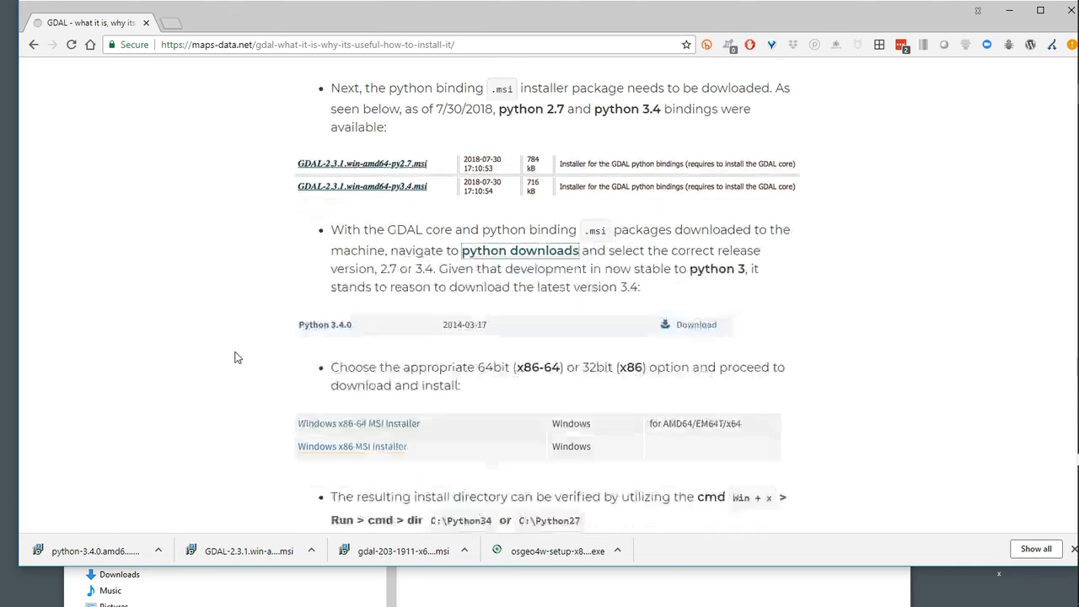
pyautogui.scroll(-4, 236, 357)
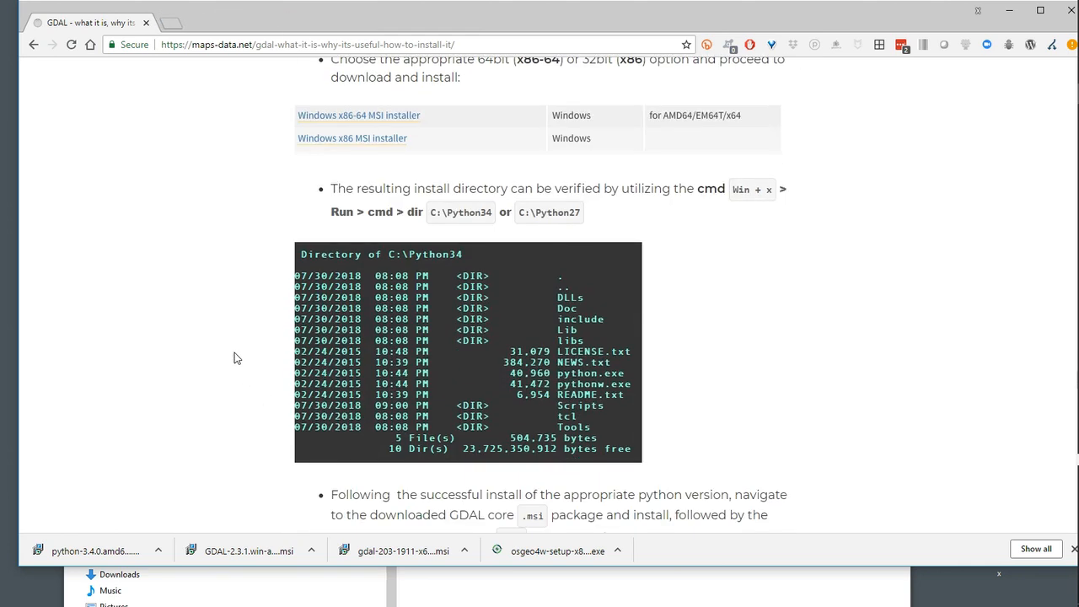
pyautogui.scroll(1, 236, 357)
pyautogui.scroll(-2, 253, 337)
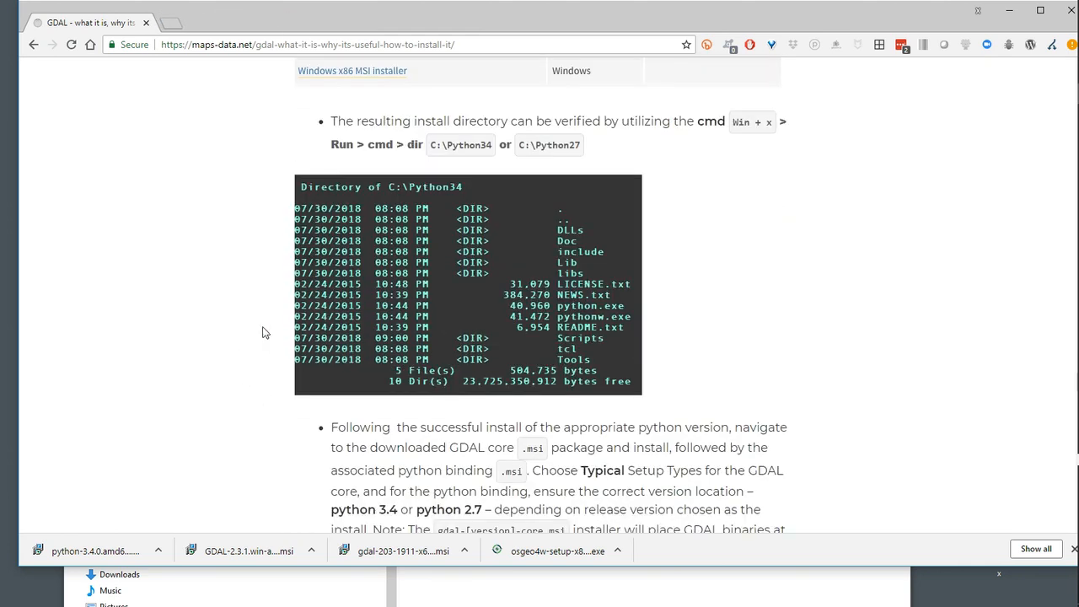
pyautogui.scroll(-2, 243, 328)
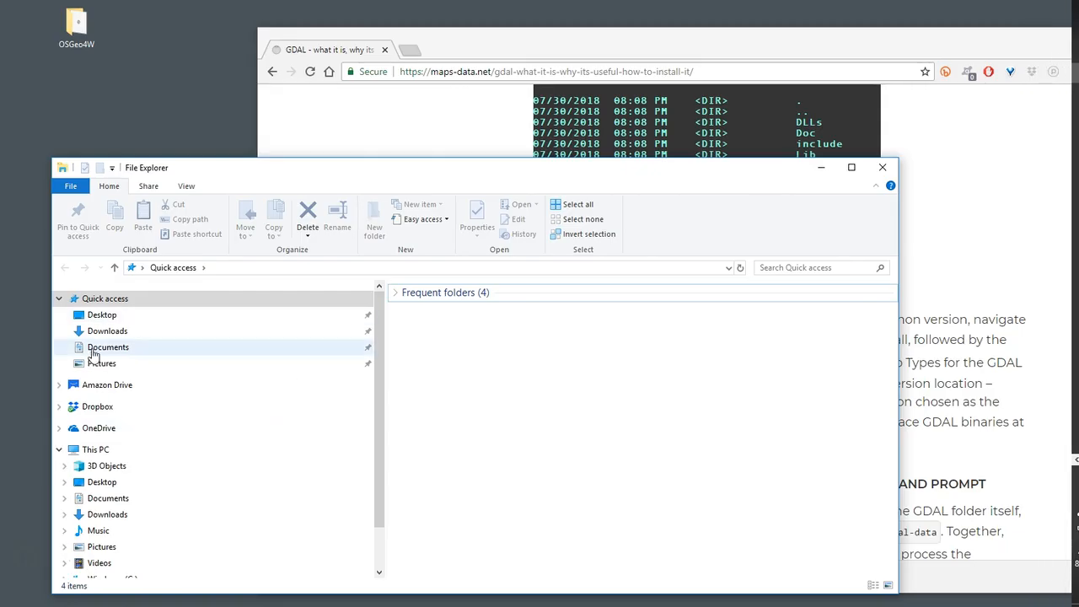
# Install Python 3.4.0 (64-bit) from the Downloads folder for all users into C:\Python34\ with the default features
pyautogui.click(107, 330)
pyautogui.moveTo(256, 167); pyautogui.dragTo(256, 85)
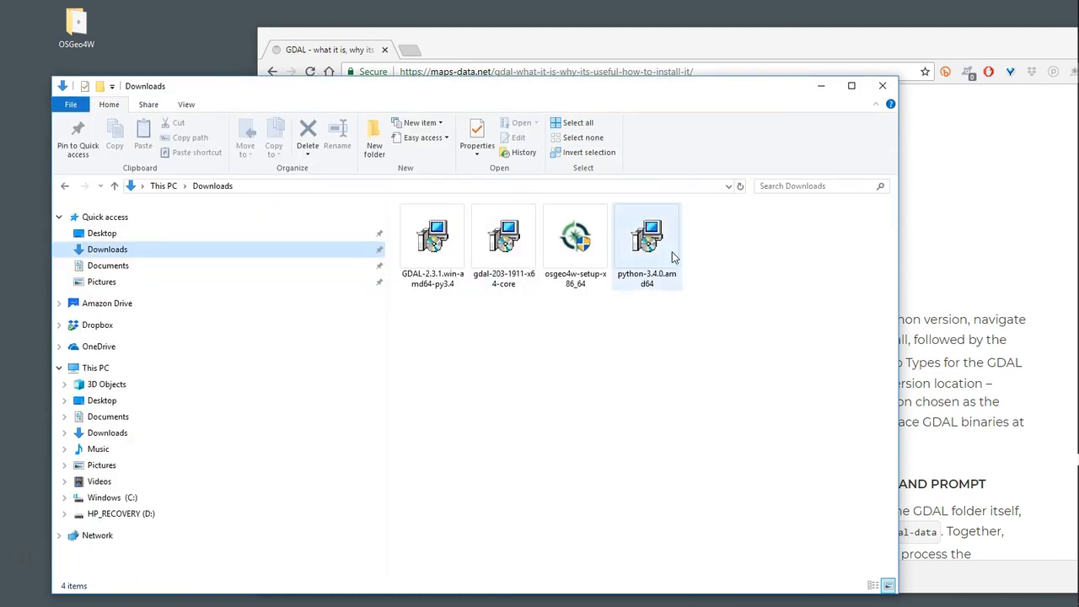
pyautogui.doubleClick(646, 251)
pyautogui.click(573, 326)
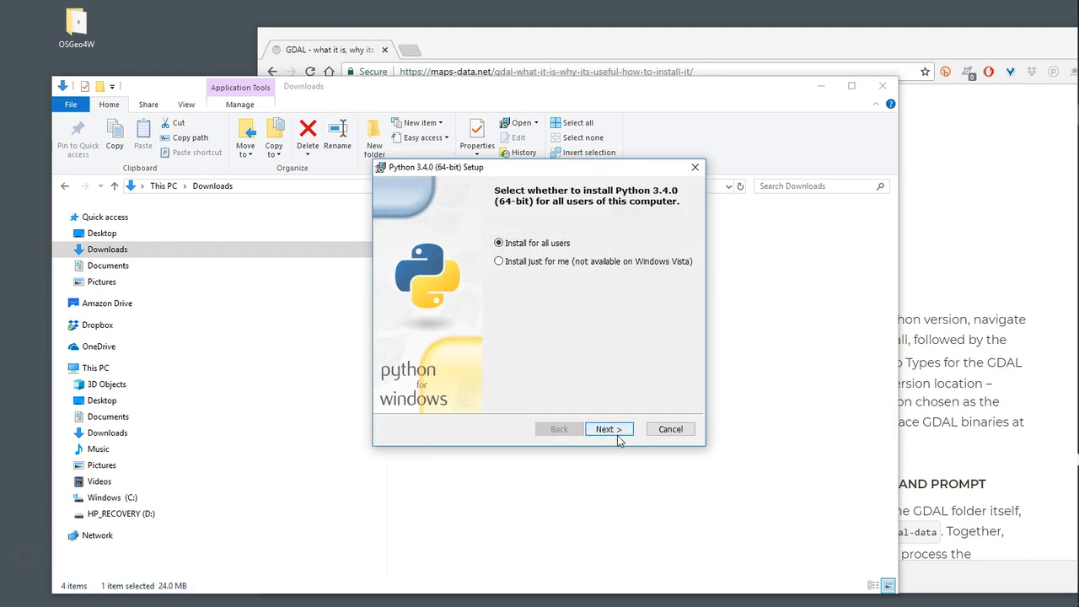
pyautogui.click(612, 430)
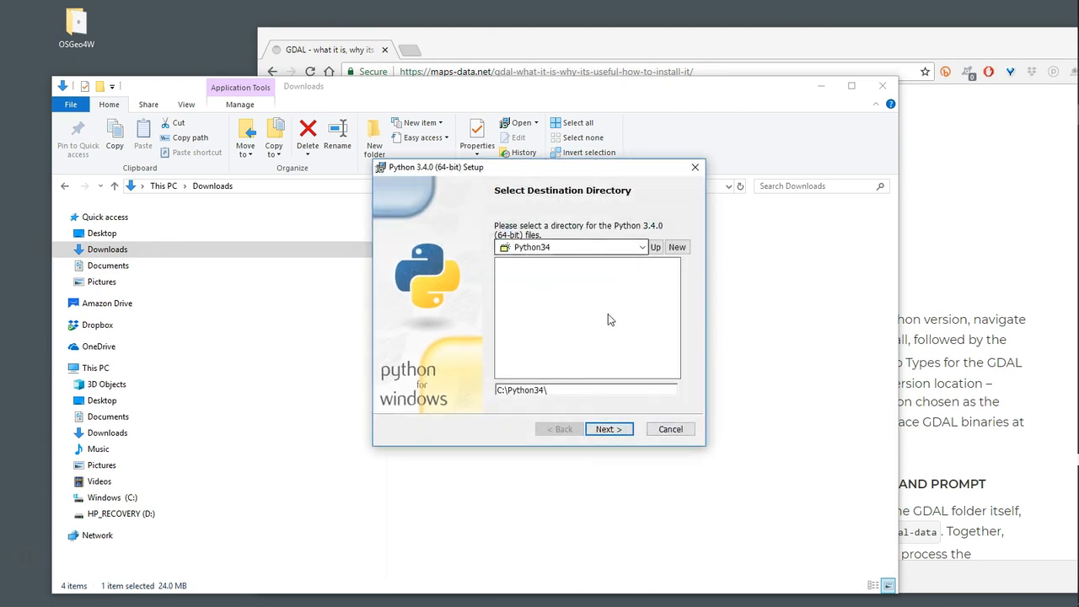
pyautogui.click(607, 431)
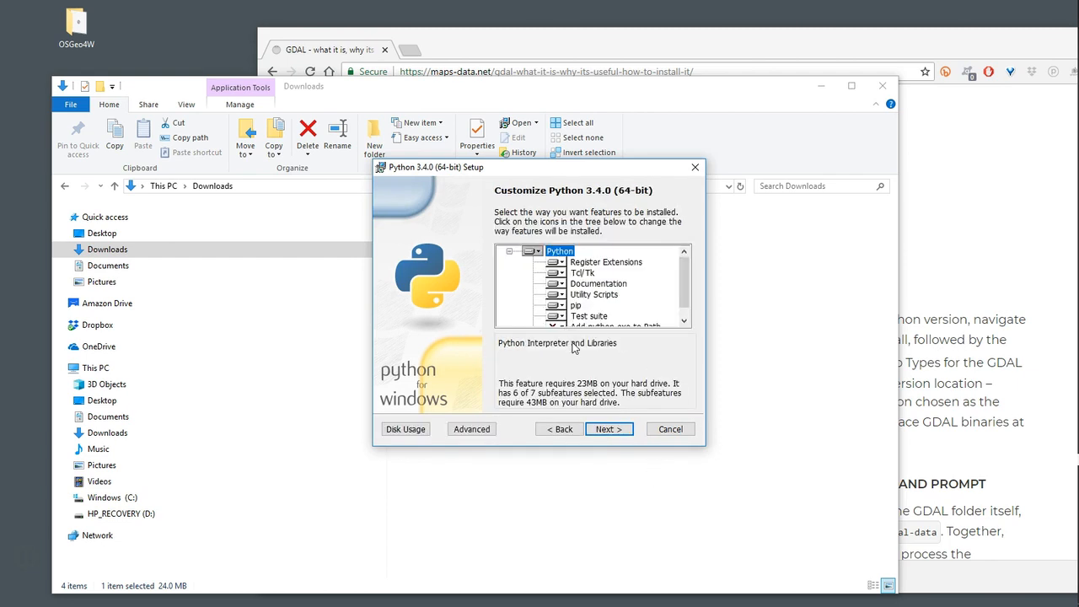
pyautogui.click(613, 431)
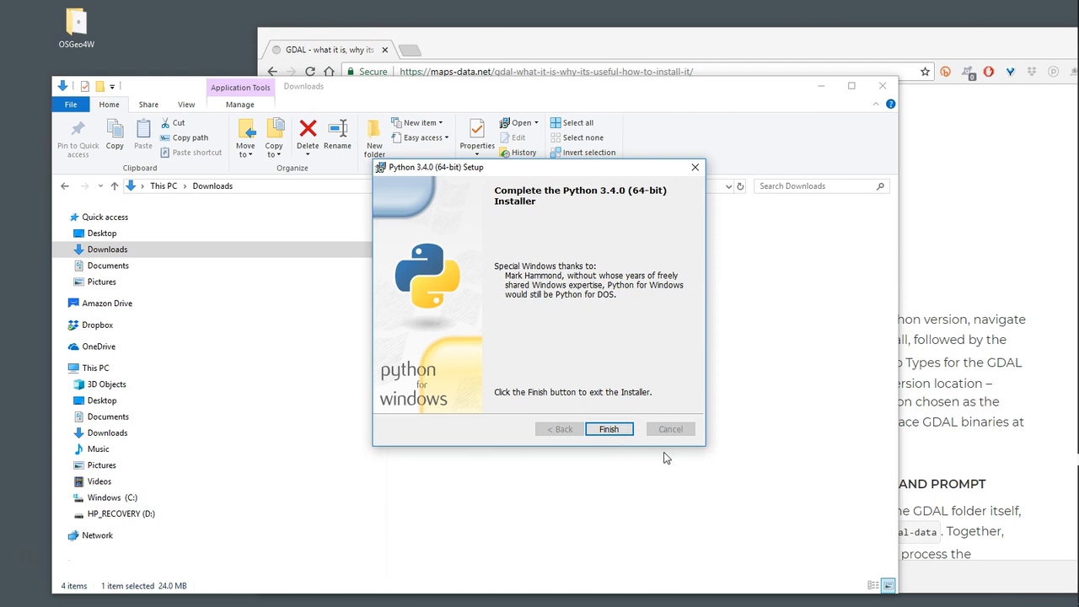
pyautogui.click(625, 429)
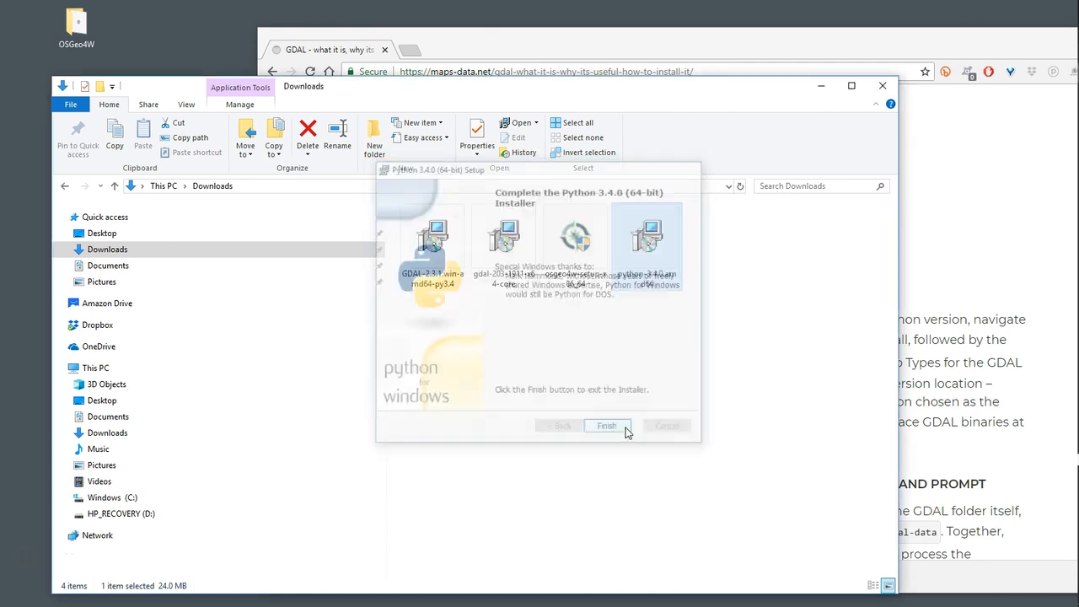
pyautogui.click(824, 347)
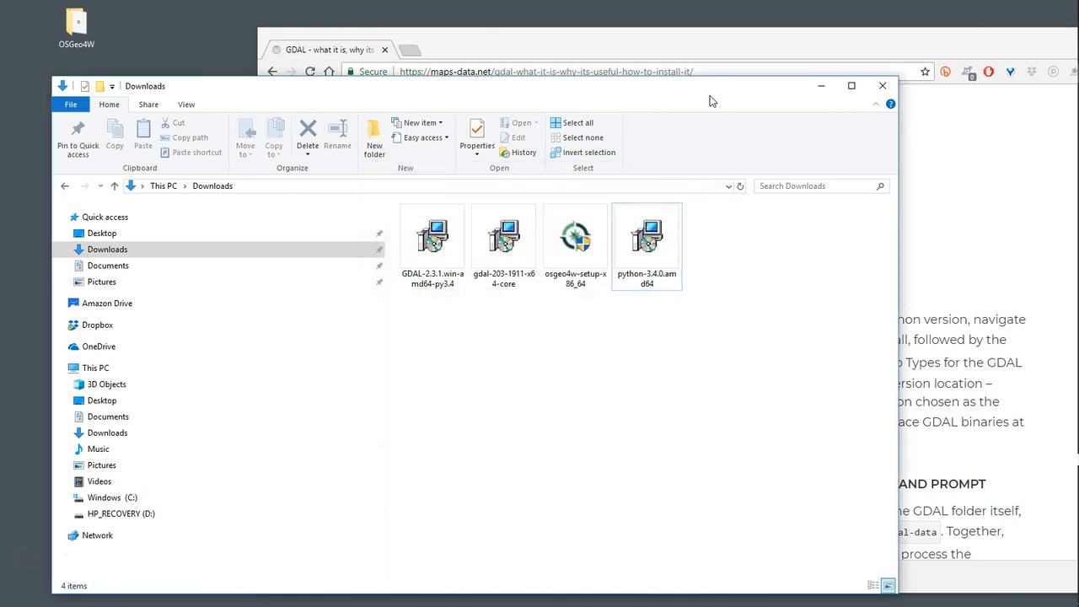
# Bring the maps-data.net article back to the front and read how to verify the Python install directory
pyautogui.moveTo(709, 102); pyautogui.dragTo(683, 112)
pyautogui.click(963, 163)
pyautogui.moveTo(649, 53); pyautogui.dragTo(494, 25)
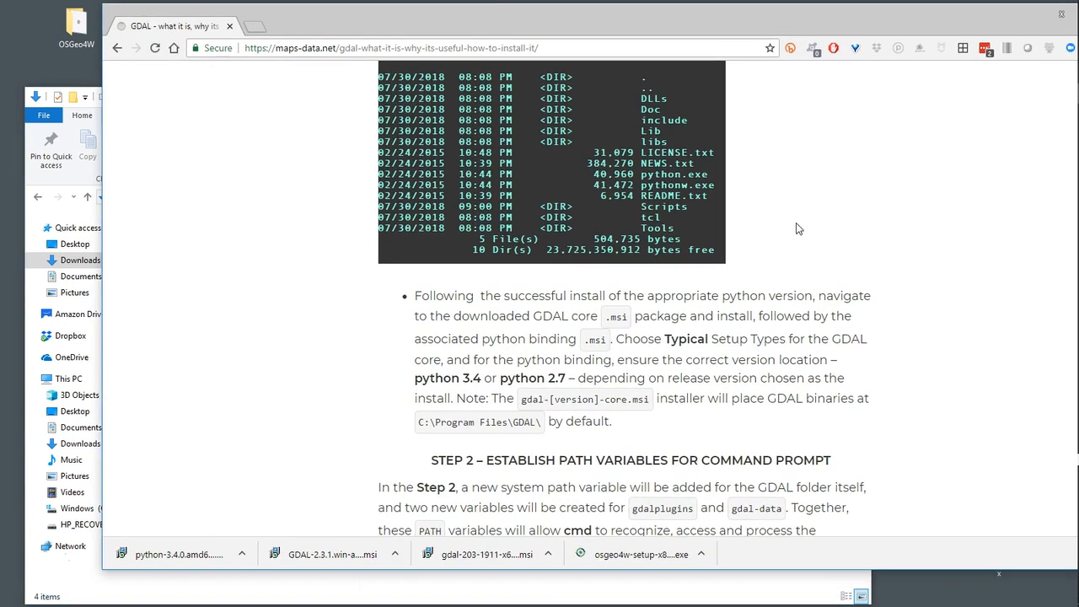
pyautogui.scroll(-3, 695, 314)
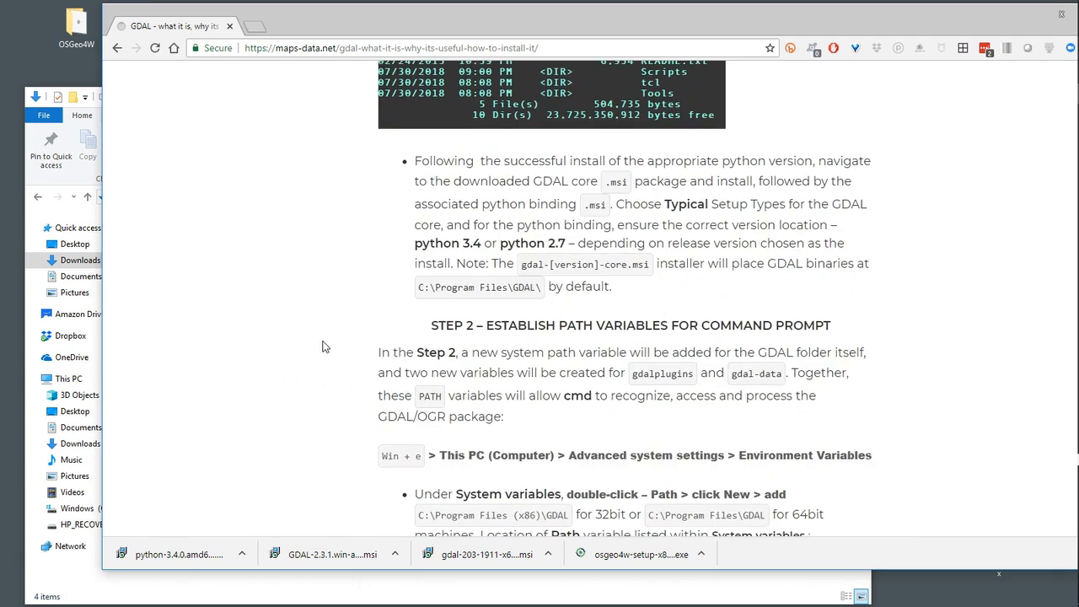
pyautogui.scroll(6, 322, 346)
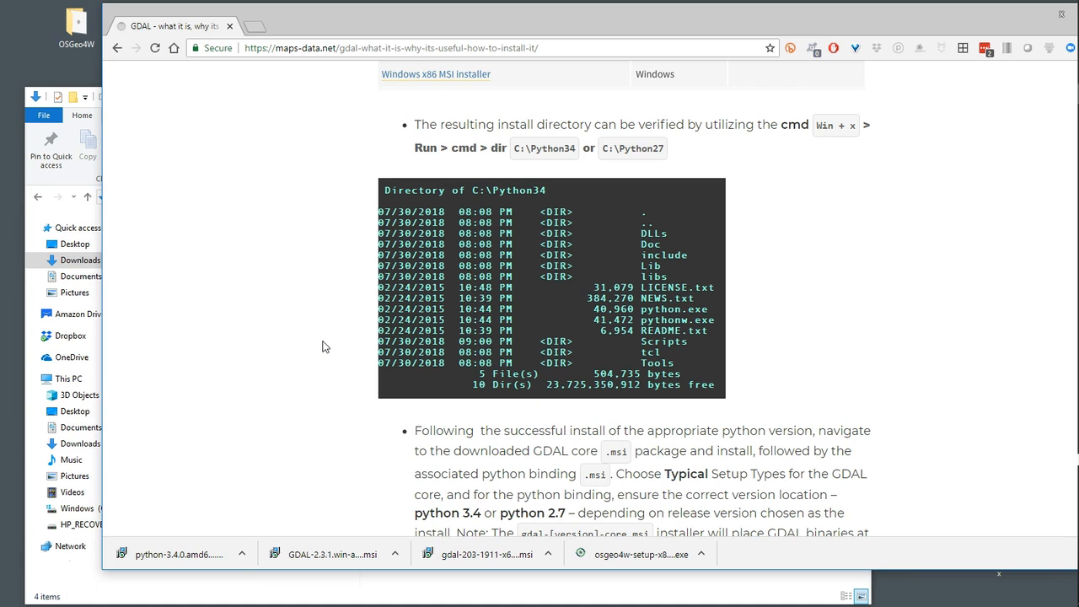
pyautogui.press('super+x')
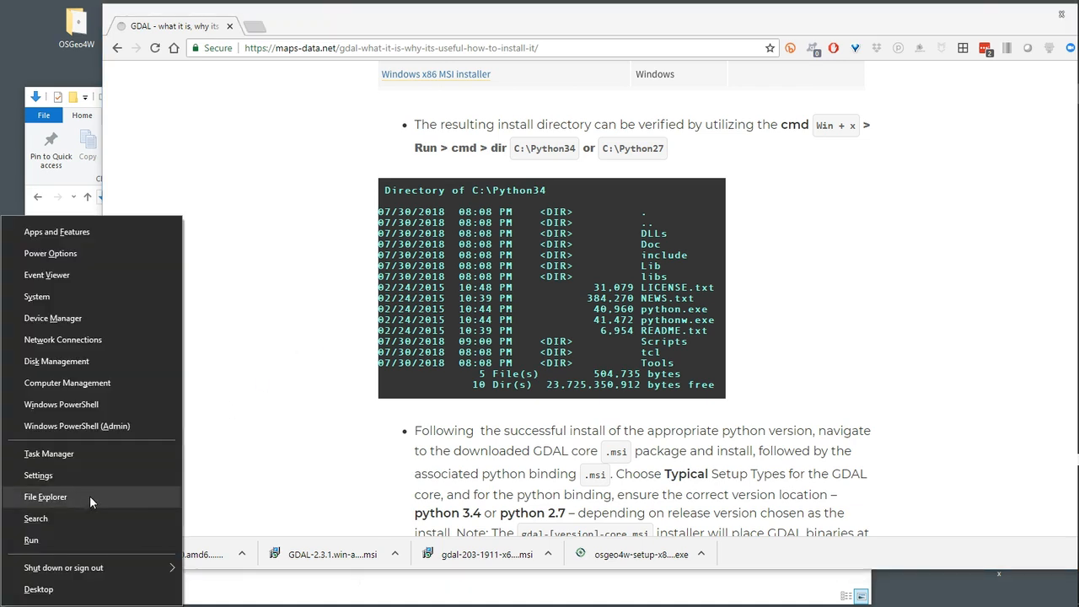
pyautogui.click(70, 518)
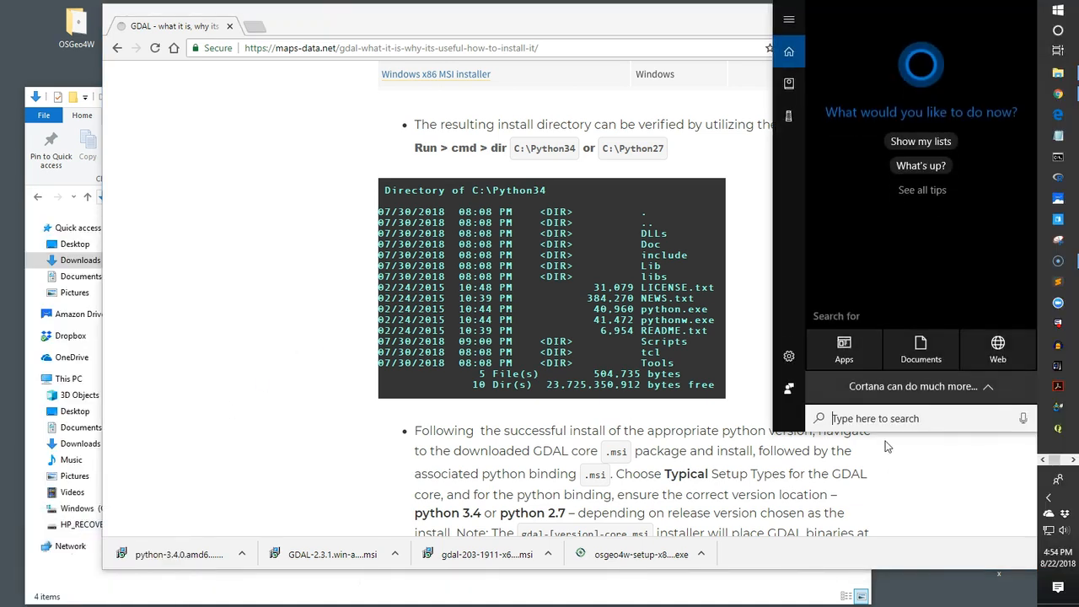
pyautogui.write('com')
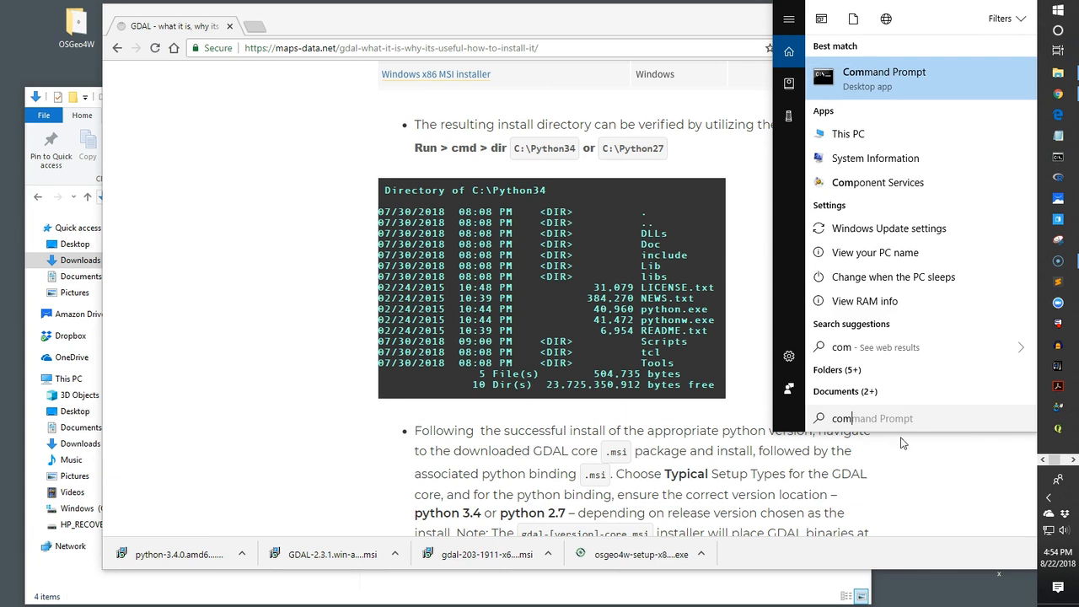
pyautogui.click(166, 584)
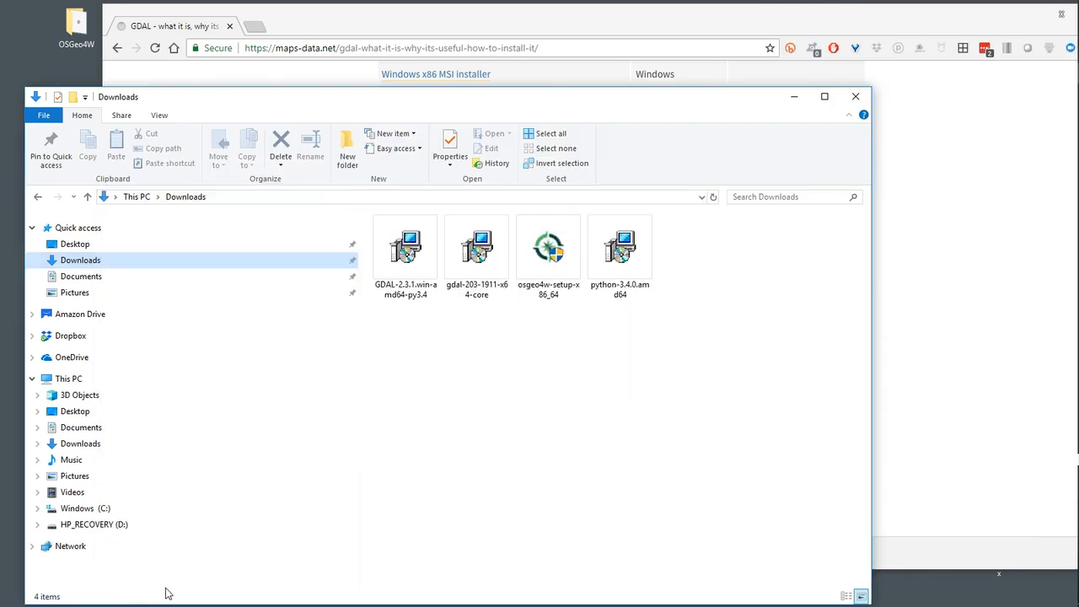
pyautogui.press('super+x')
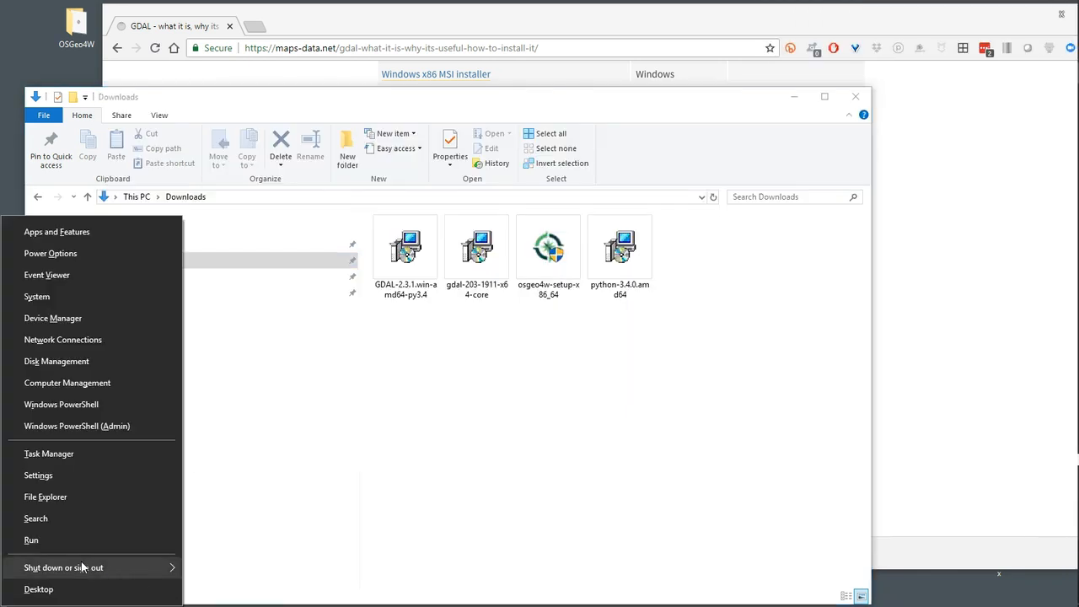
pyautogui.click(60, 540)
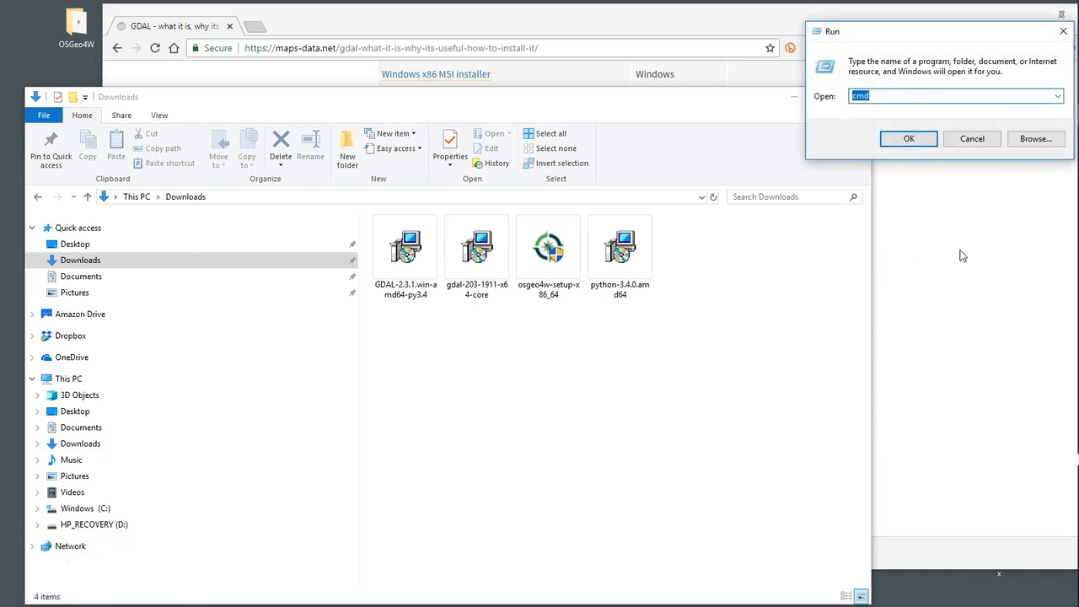
pyautogui.click(908, 138)
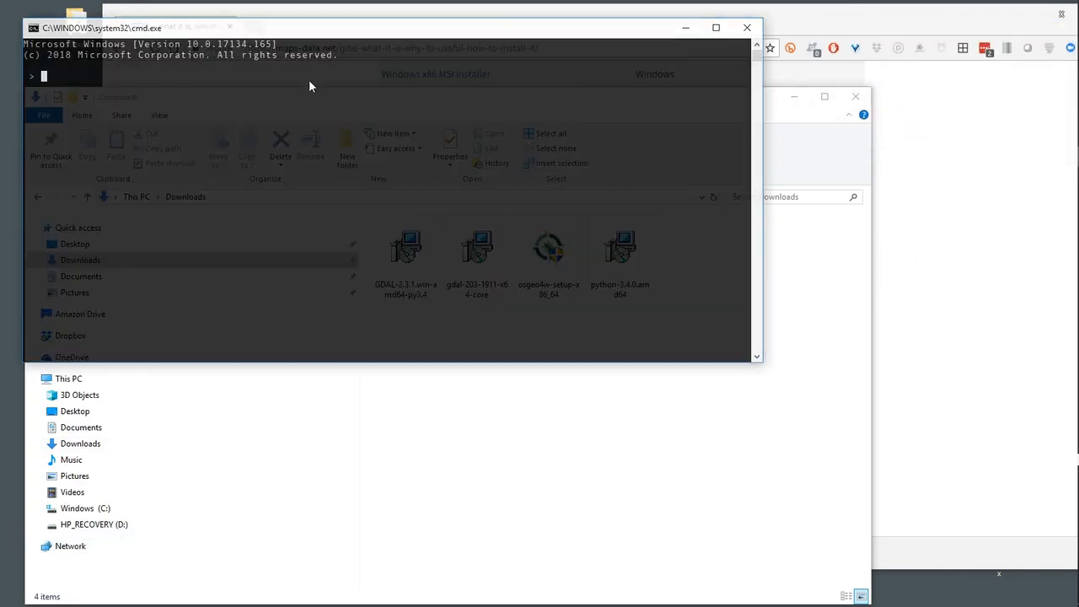
pyautogui.click(746, 28)
# Open a Command Prompt window and move it clear of the browser's tab strip
pyautogui.moveTo(1066, 218)
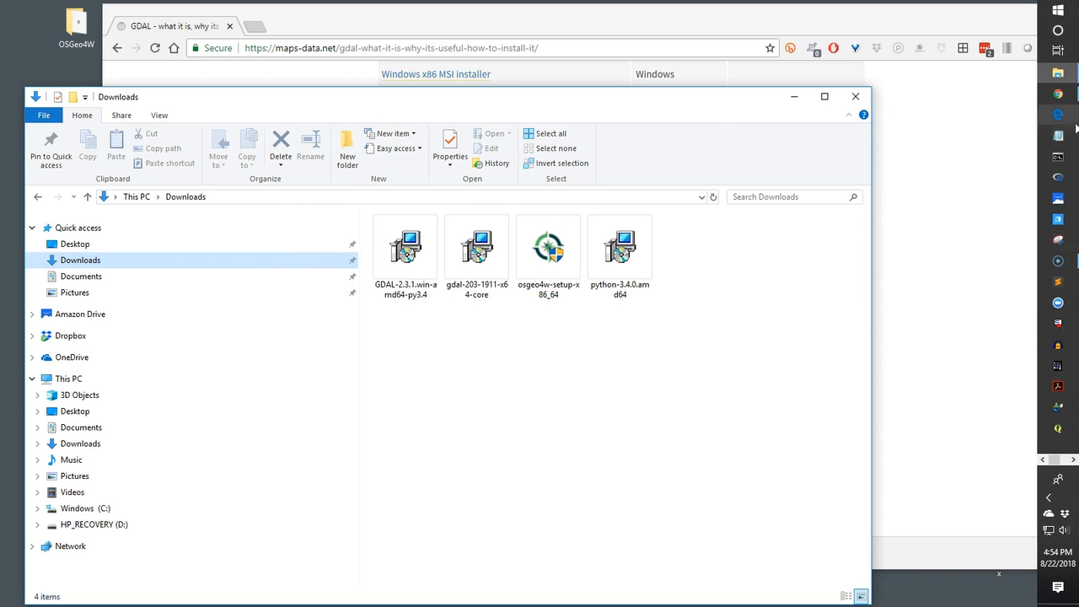
pyautogui.click(1059, 159)
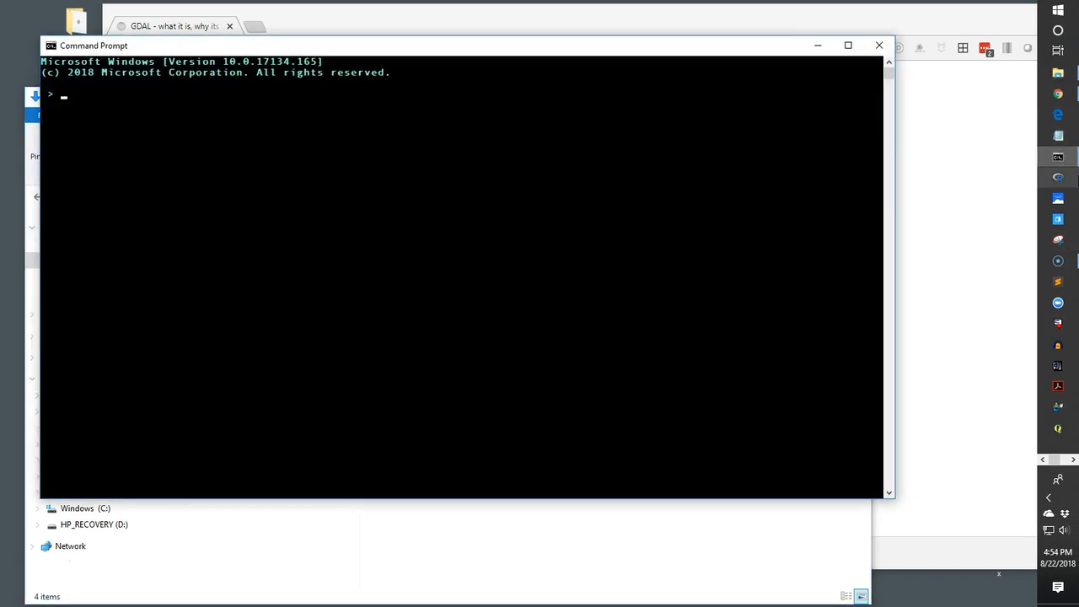
pyautogui.moveTo(416, 53); pyautogui.dragTo(556, 139)
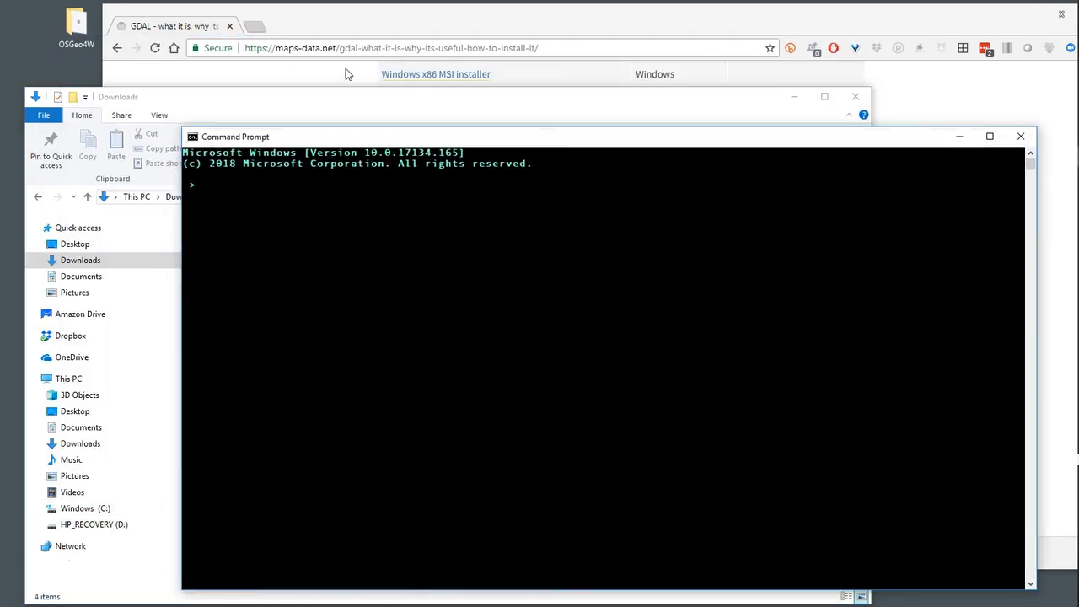
# Return to the article and check the directory command that verifies the Python 3.4 installation
pyautogui.click(331, 22)
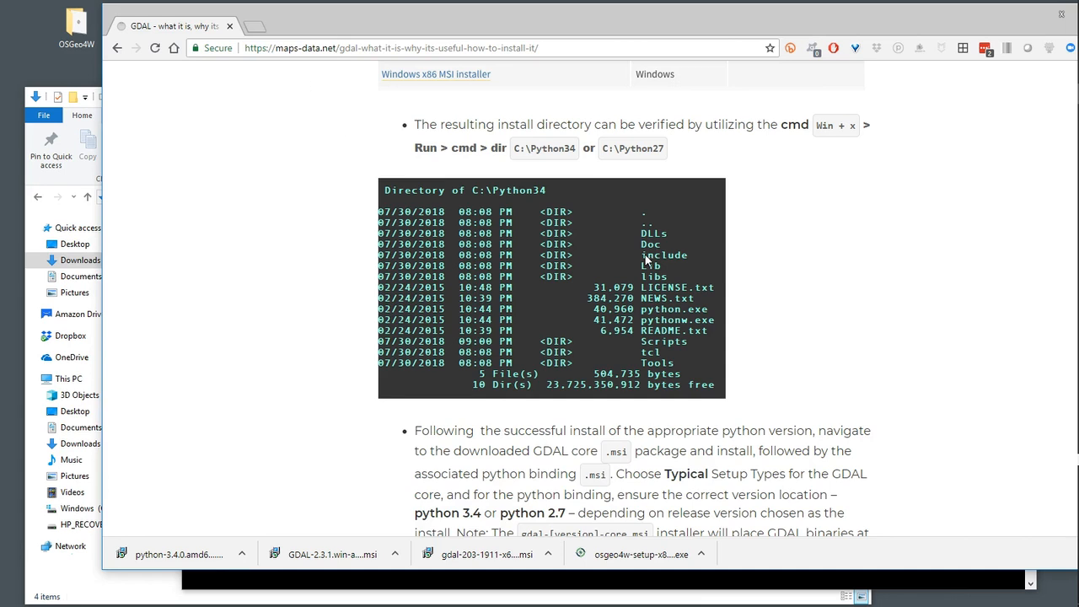
pyautogui.scroll(-2, 648, 255)
pyautogui.scroll(2, 647, 255)
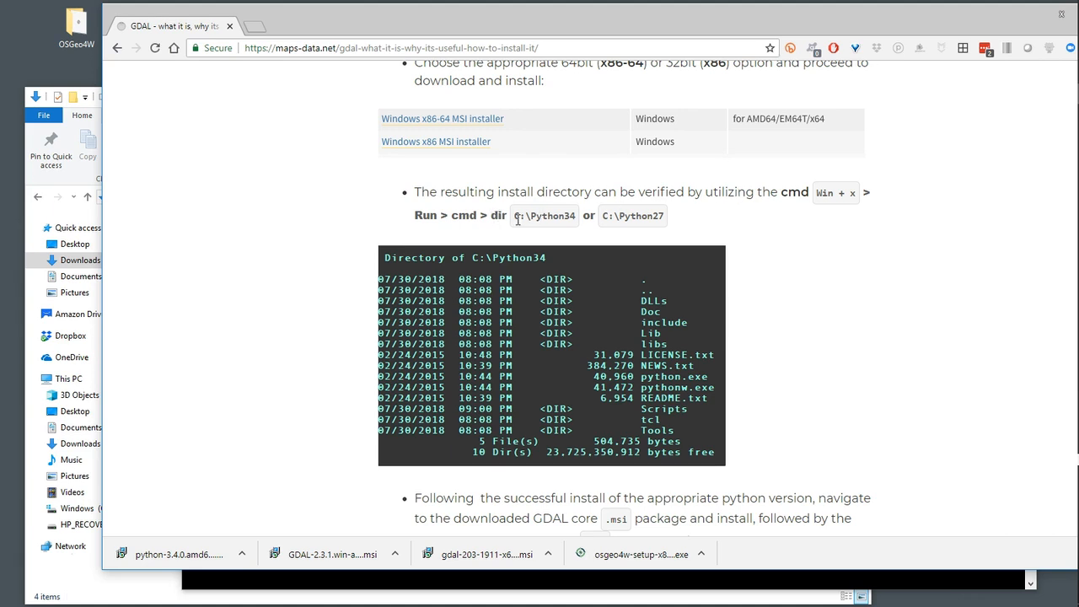
# List the contents of C:\Python34 at the Command Prompt with the dir command, using the path from the article, and close the prompt
pyautogui.moveTo(513, 221); pyautogui.dragTo(581, 212)
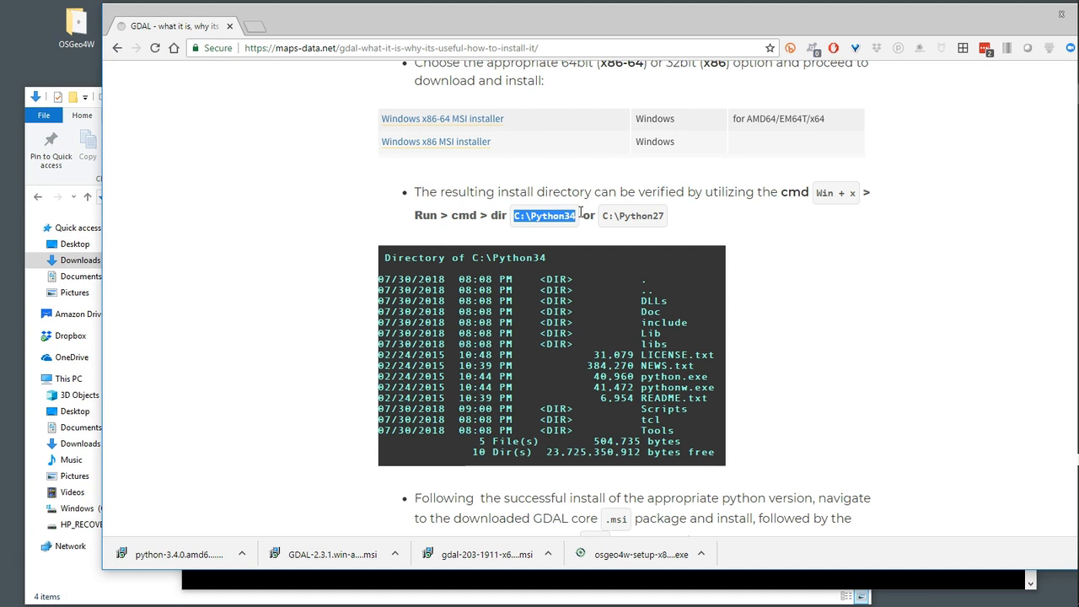
pyautogui.moveTo(456, 34); pyautogui.dragTo(551, 30)
pyautogui.click(412, 582)
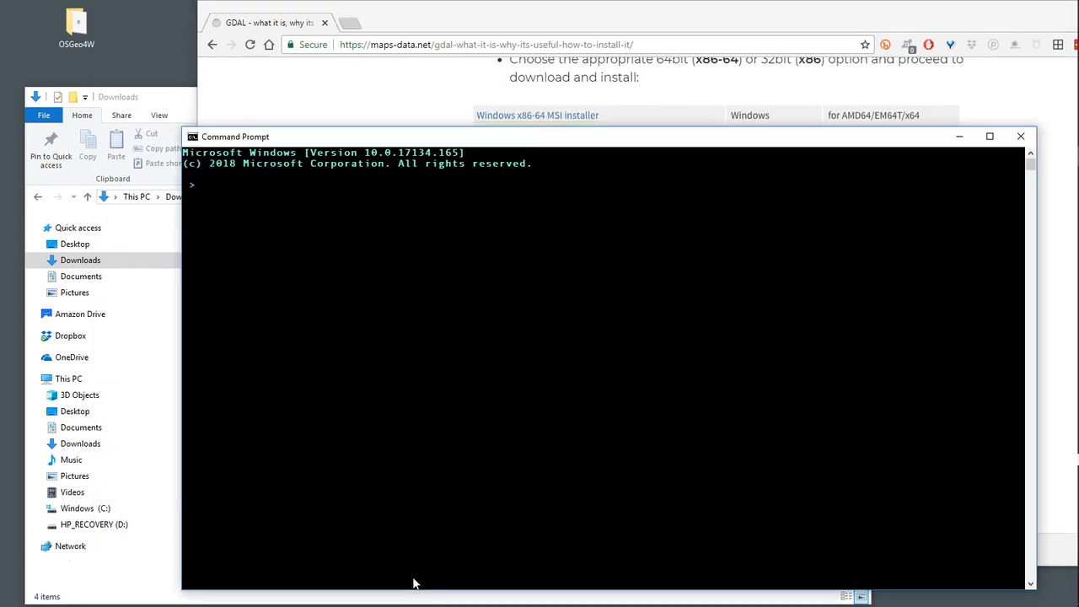
pyautogui.write('dir')
pyautogui.hotkey('ctrl', 'v')
pyautogui.press('Return')
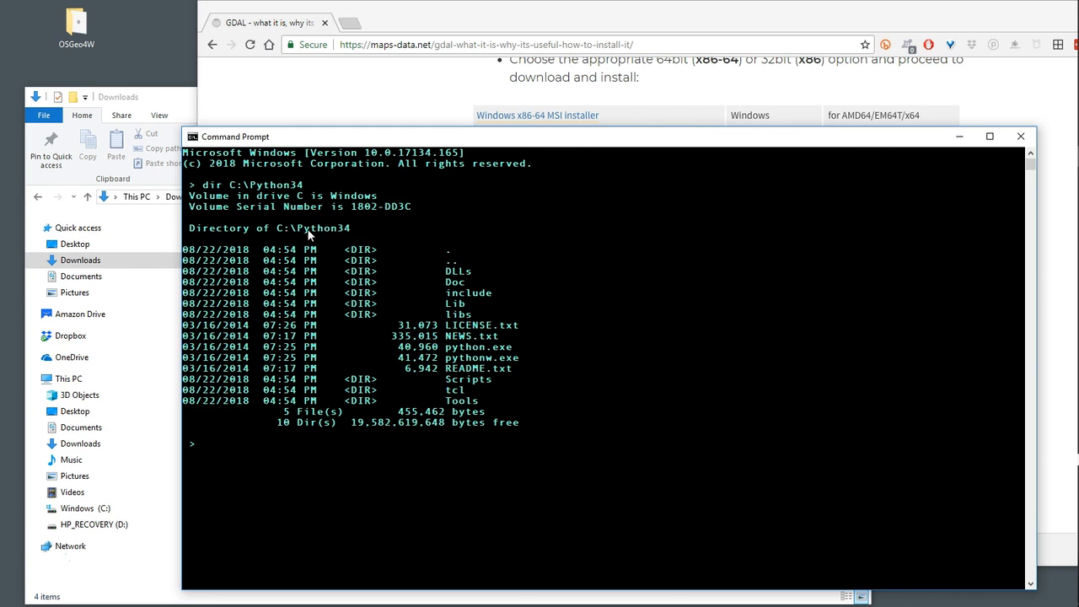
pyautogui.click(1019, 138)
# Read the article's instructions for installing the GDAL core package and its Python binding
pyautogui.click(361, 276)
pyautogui.scroll(-3, 367, 276)
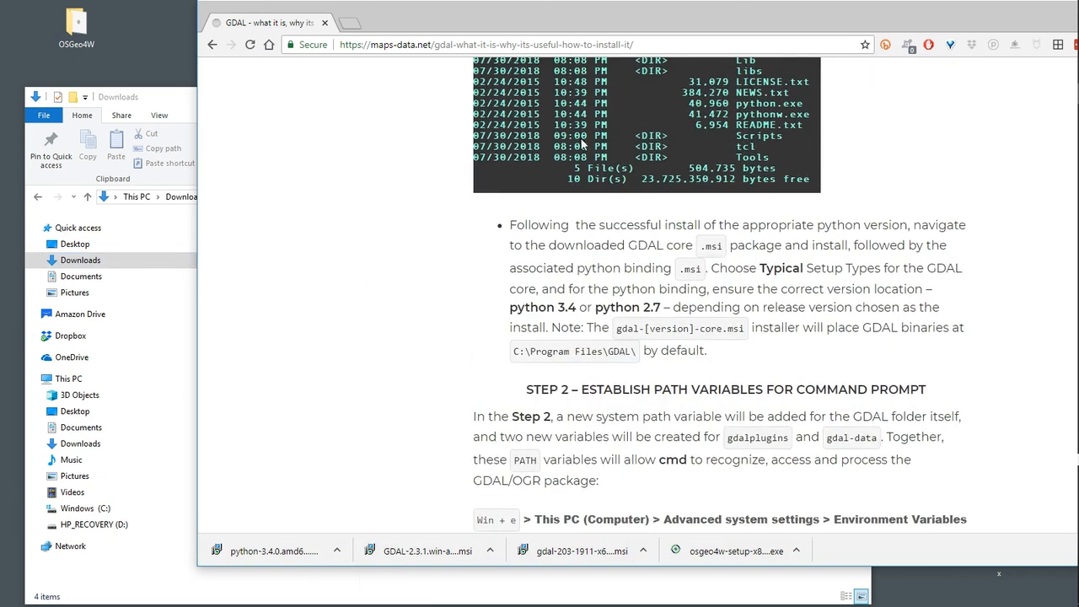
pyautogui.moveTo(575, 27); pyautogui.dragTo(486, 27)
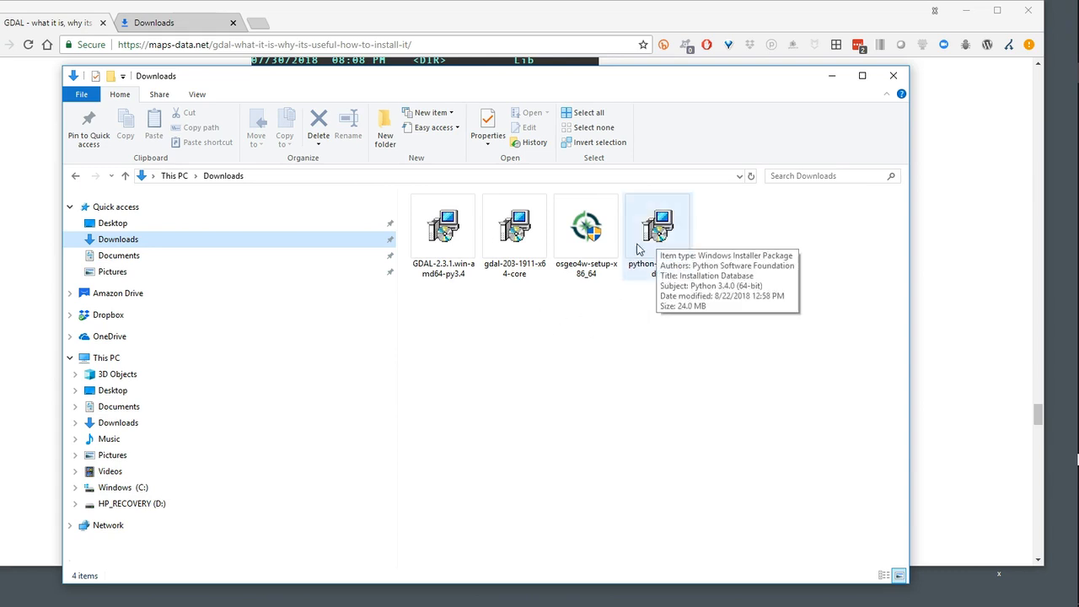
# Run the gdal-203-1911-x64-core installer from Downloads, choosing Change and keeping the preset features
pyautogui.doubleClick(517, 237)
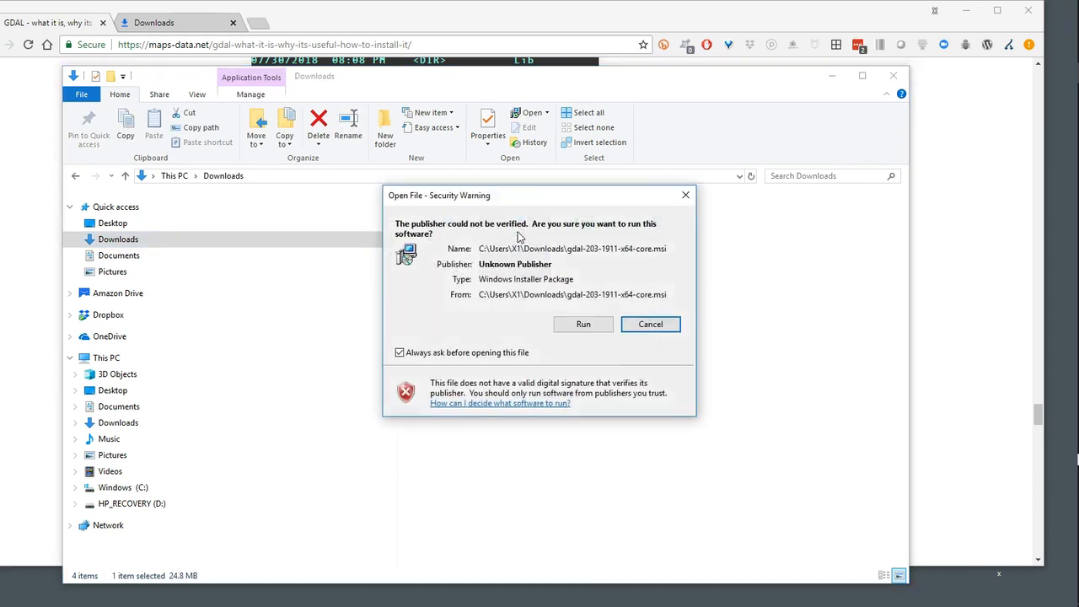
pyautogui.click(583, 326)
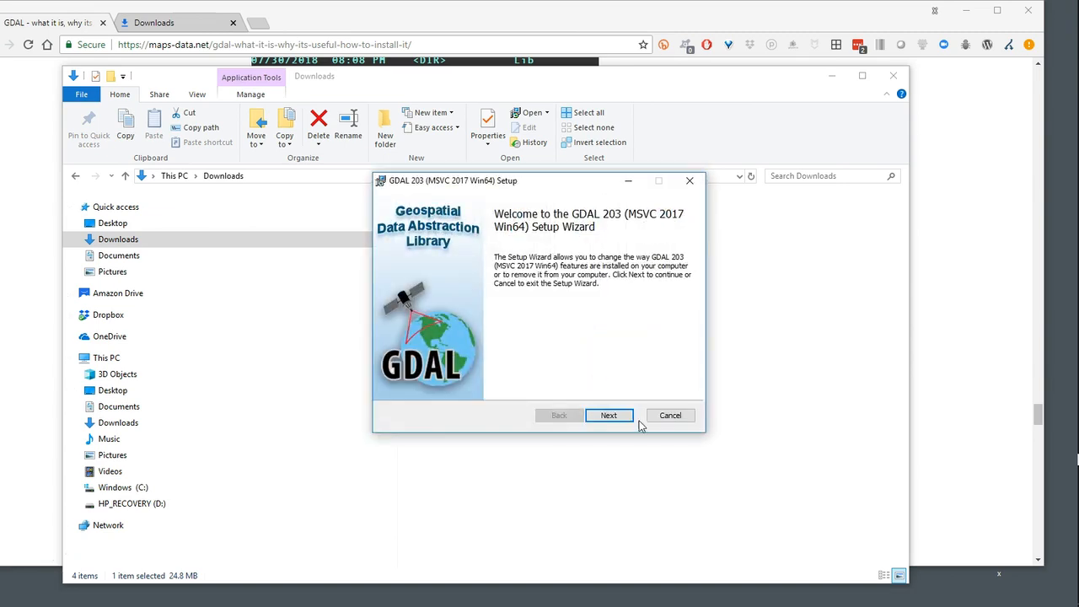
pyautogui.click(628, 416)
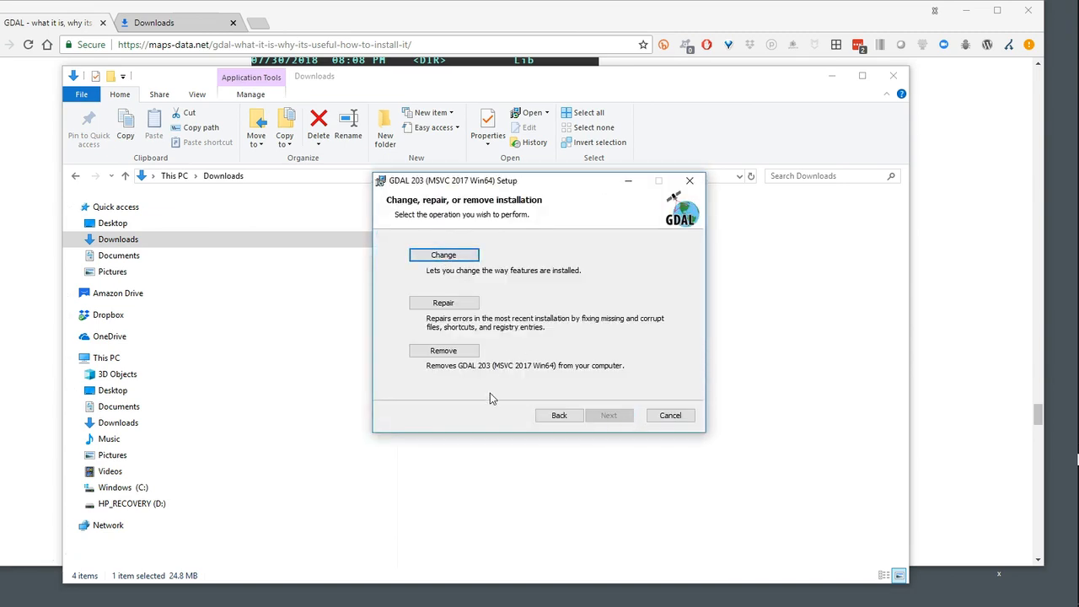
pyautogui.click(443, 258)
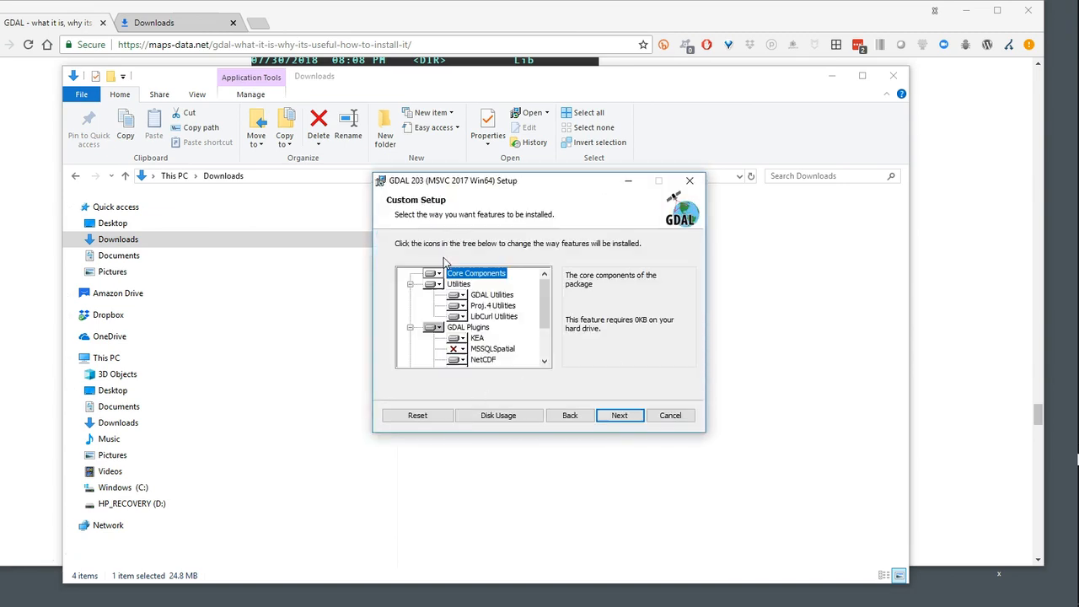
pyautogui.click(616, 415)
pyautogui.click(616, 415)
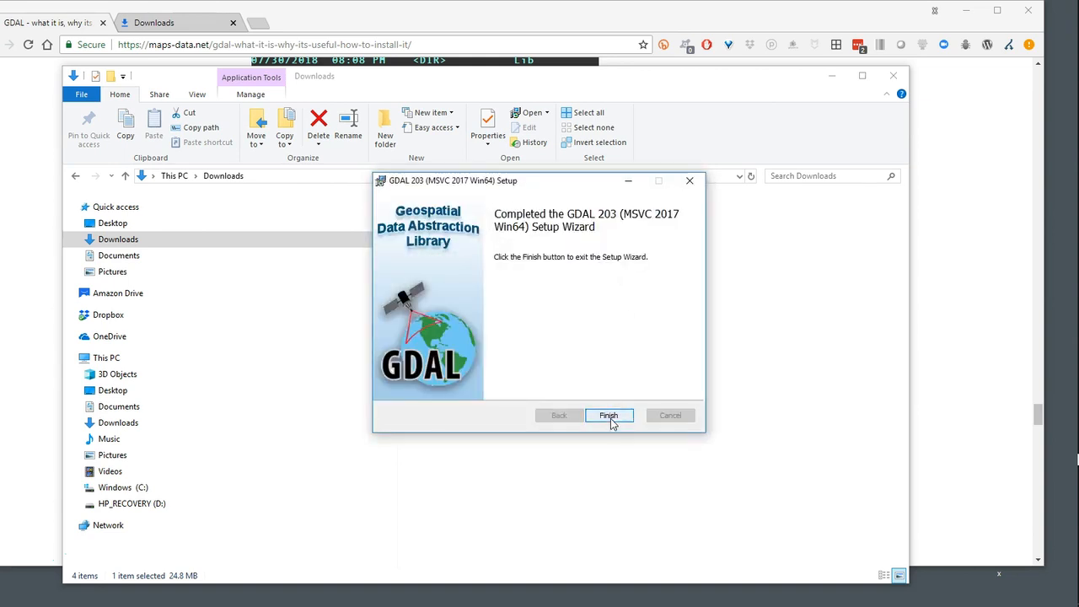
pyautogui.click(608, 415)
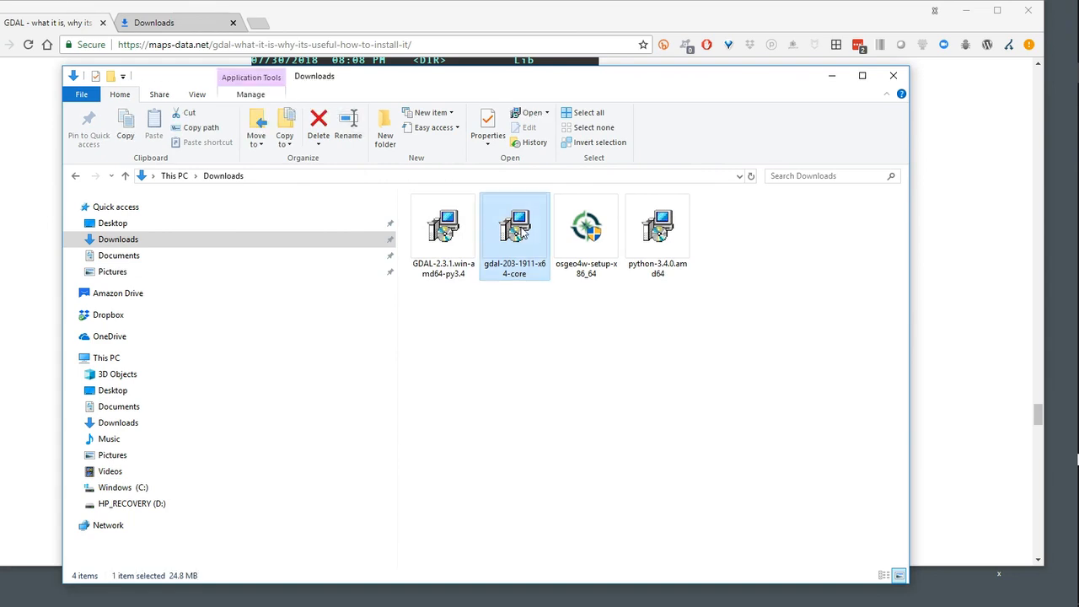
# Go through the GDAL 203 core setup wizard a second time with the Change option and finish it
pyautogui.doubleClick(522, 233)
pyautogui.click(582, 331)
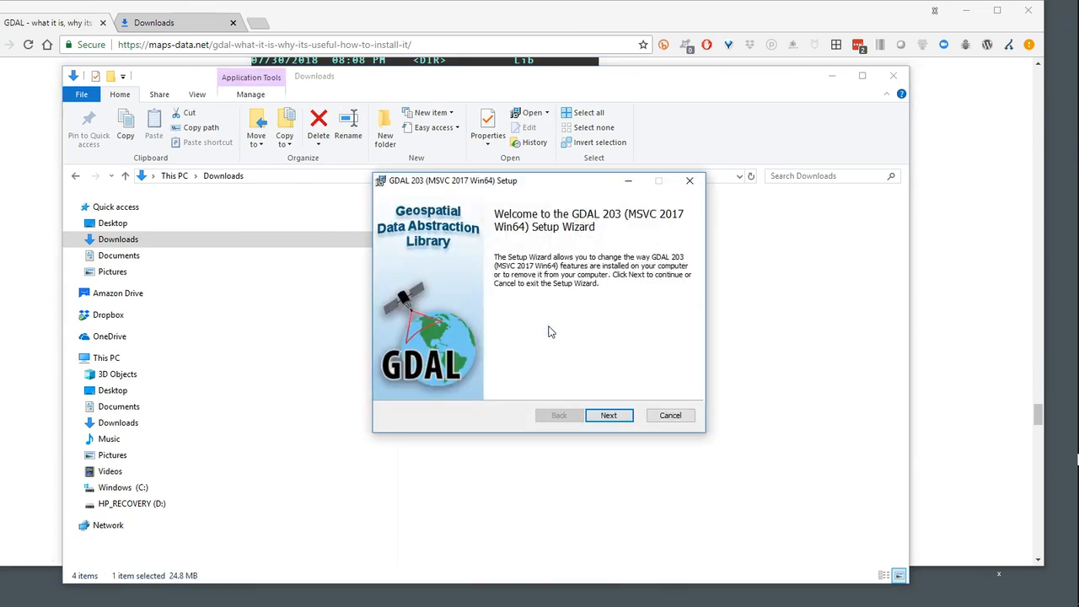
pyautogui.click(613, 416)
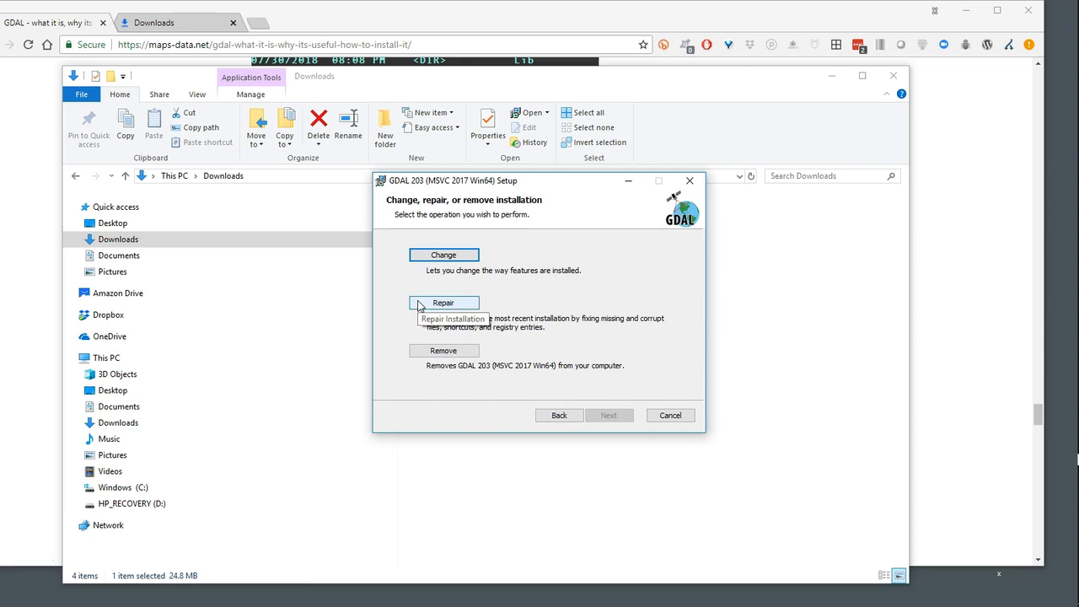
pyautogui.click(457, 257)
pyautogui.click(622, 414)
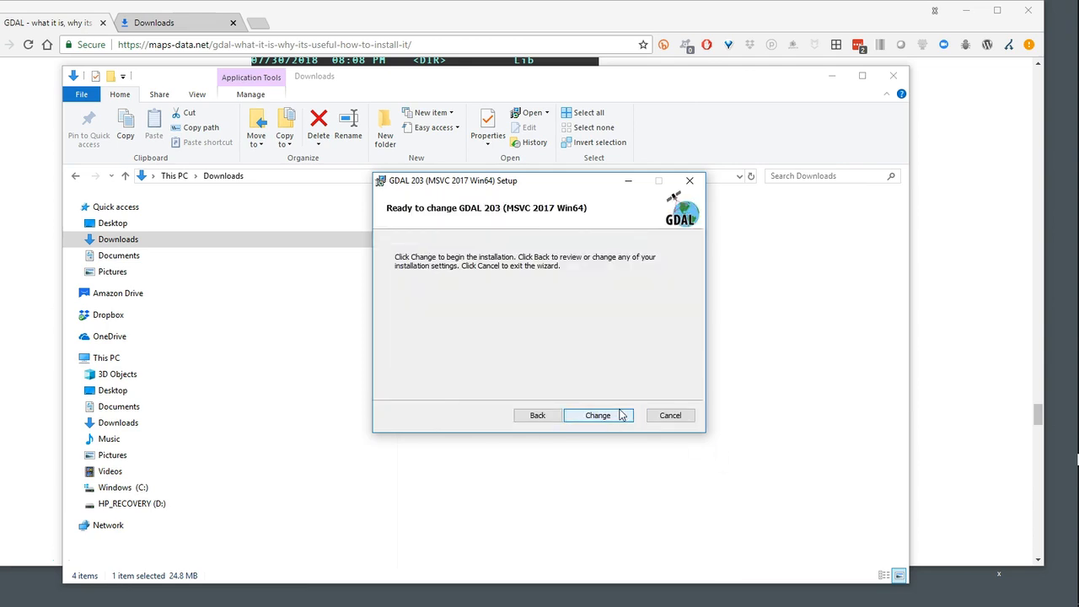
pyautogui.click(621, 414)
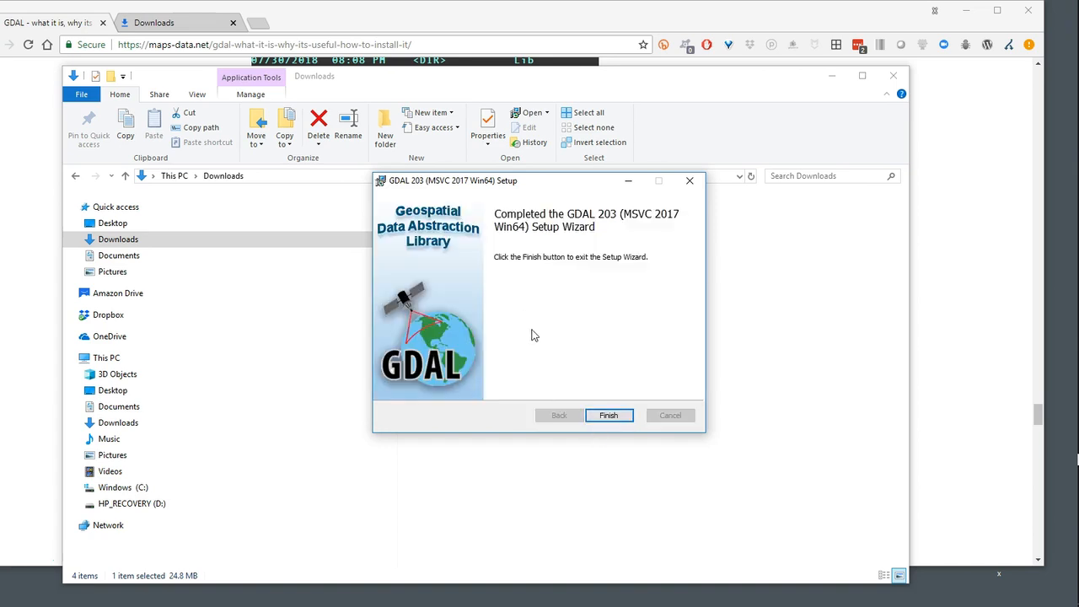
pyautogui.click(608, 416)
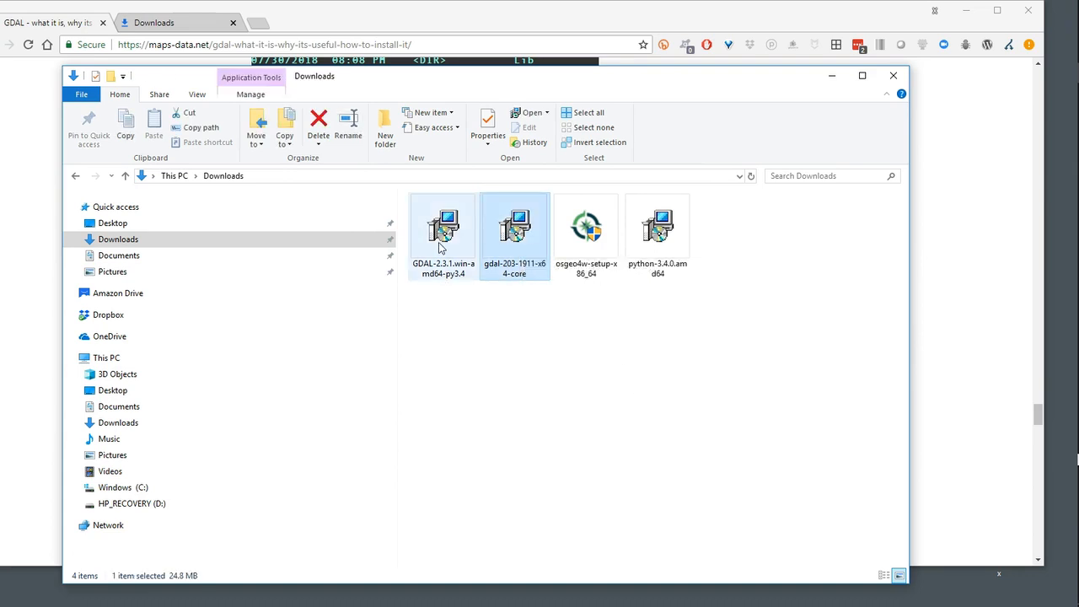
# Install the GDAL-2.3.1.win-amd64-py3.4 binding for all users into Python 3.4 from registry
pyautogui.click(441, 240)
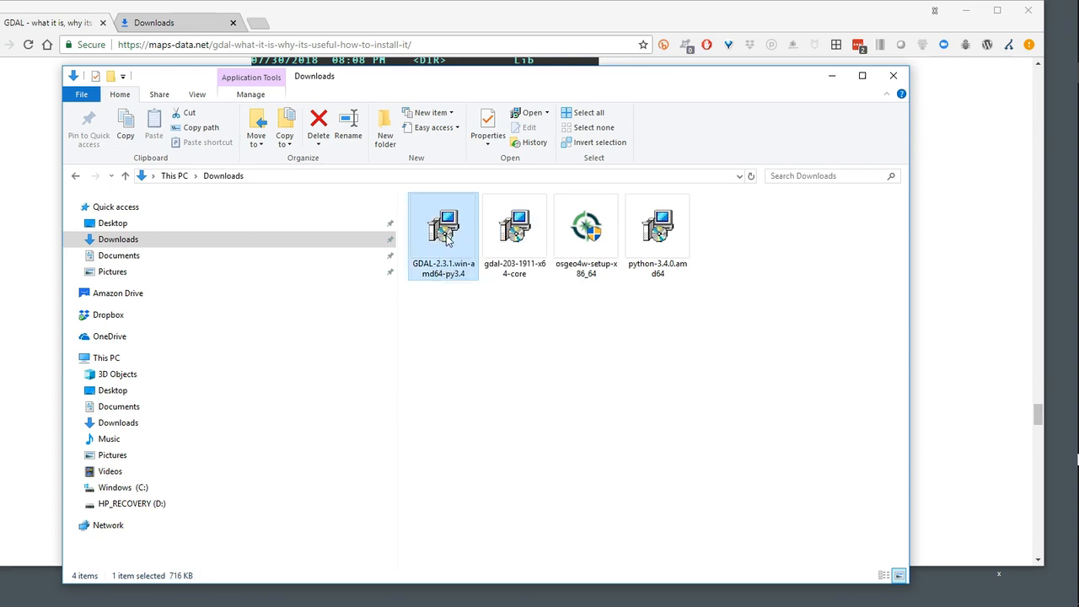
pyautogui.doubleClick(447, 240)
pyautogui.click(583, 325)
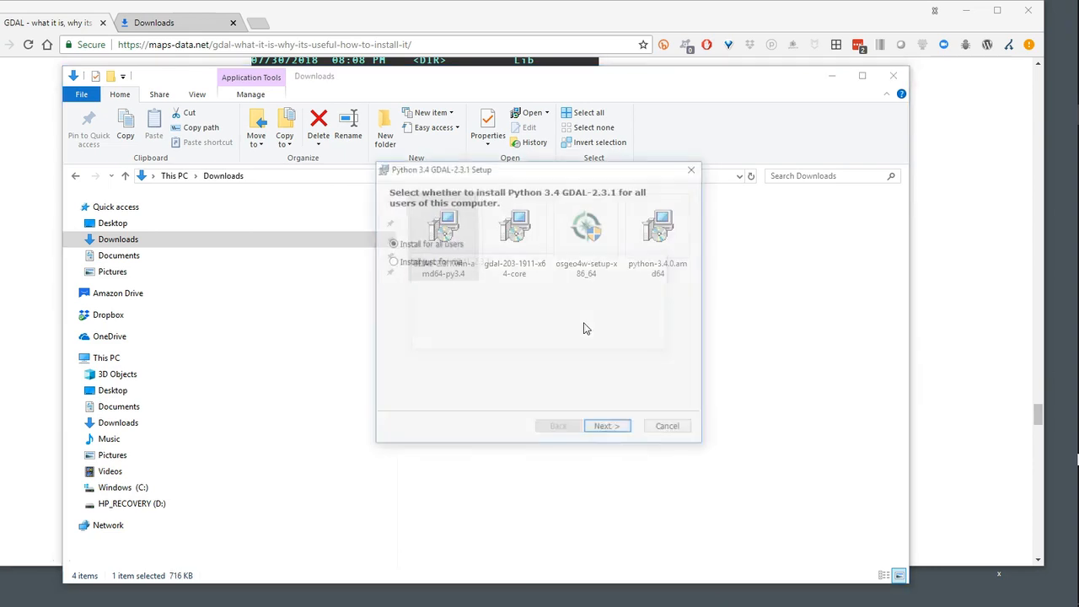
pyautogui.click(609, 430)
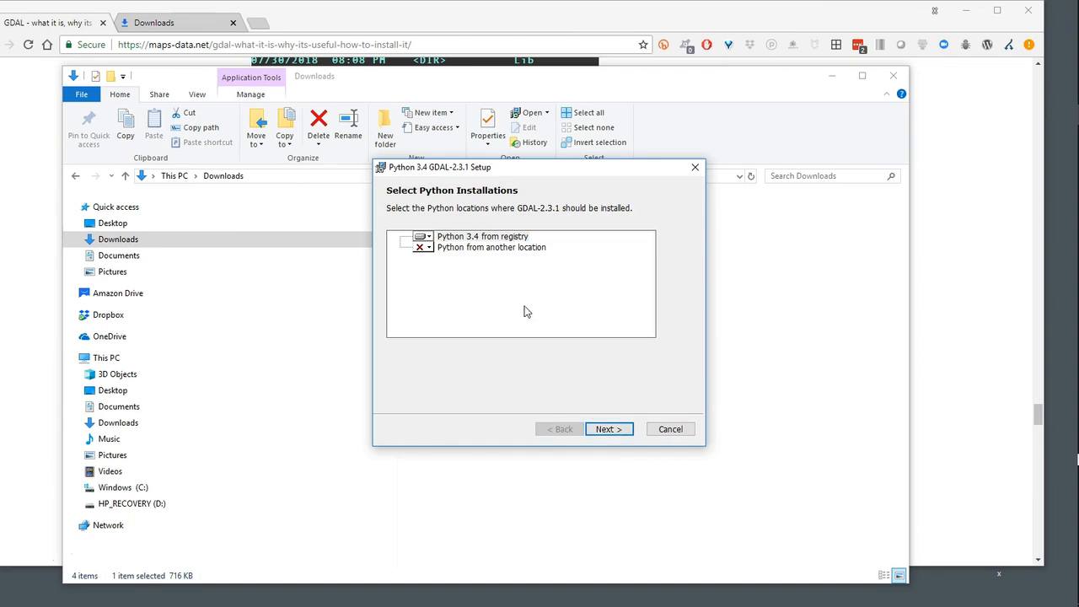
pyautogui.click(622, 431)
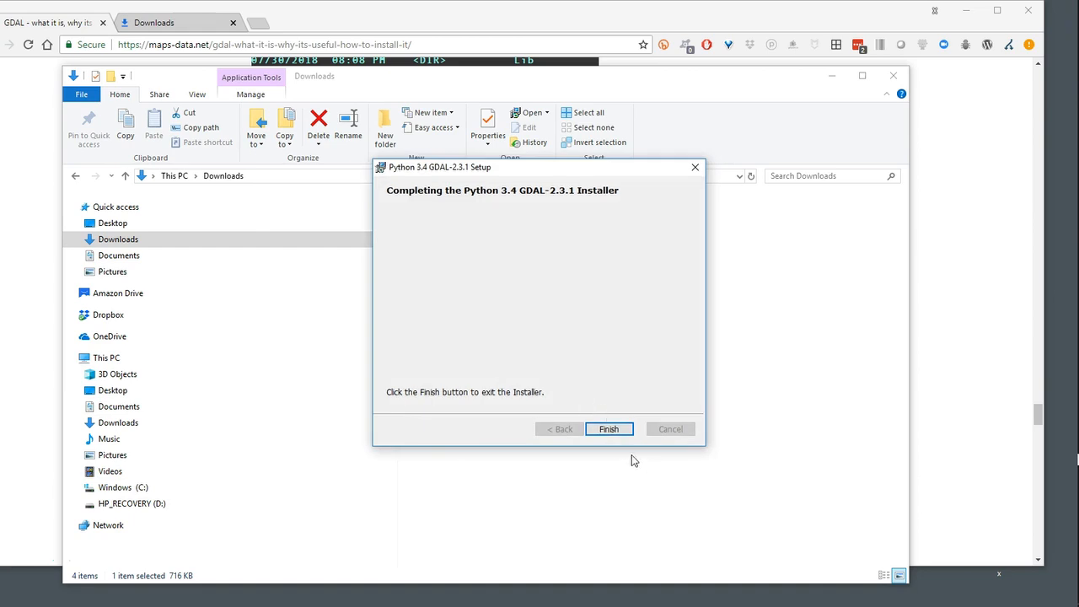
pyautogui.click(613, 429)
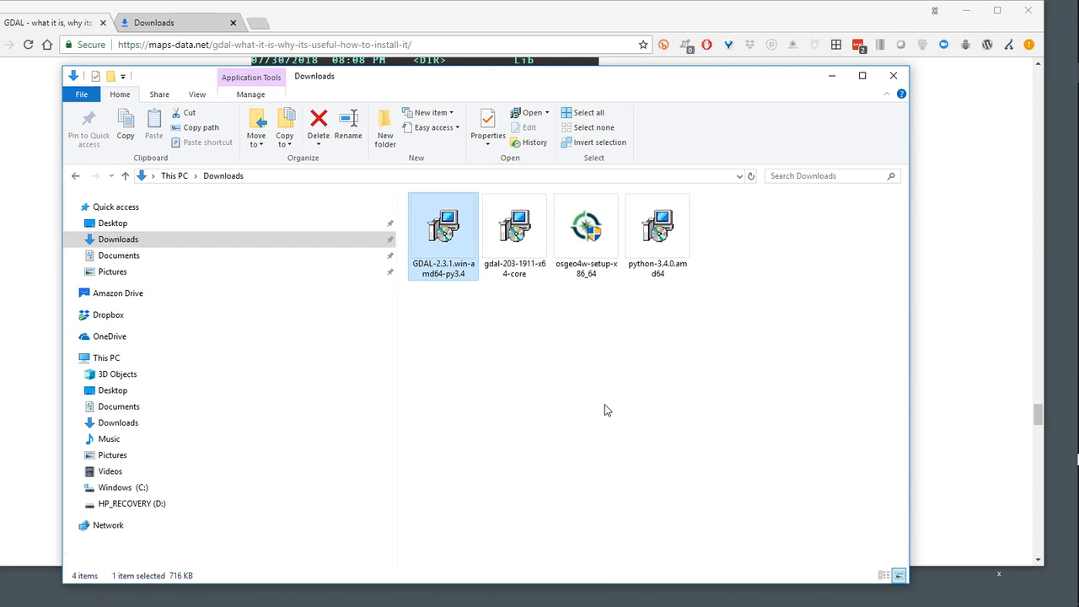
# Review the installers in Downloads, close the folder, and read the article's Step 2 on establishing path variables
pyautogui.click(661, 232)
pyautogui.click(508, 243)
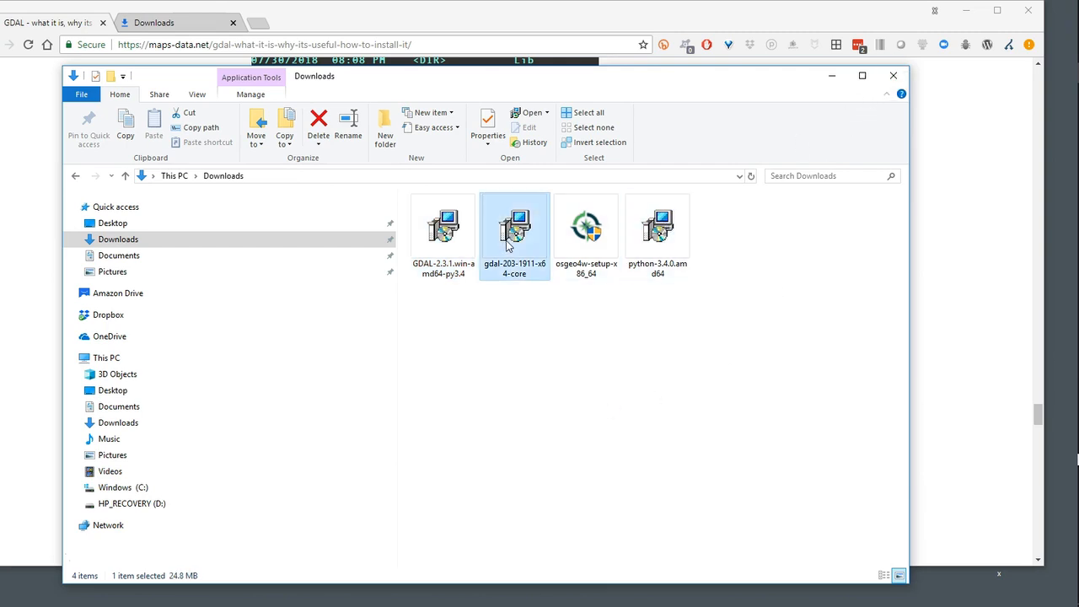
pyautogui.click(429, 244)
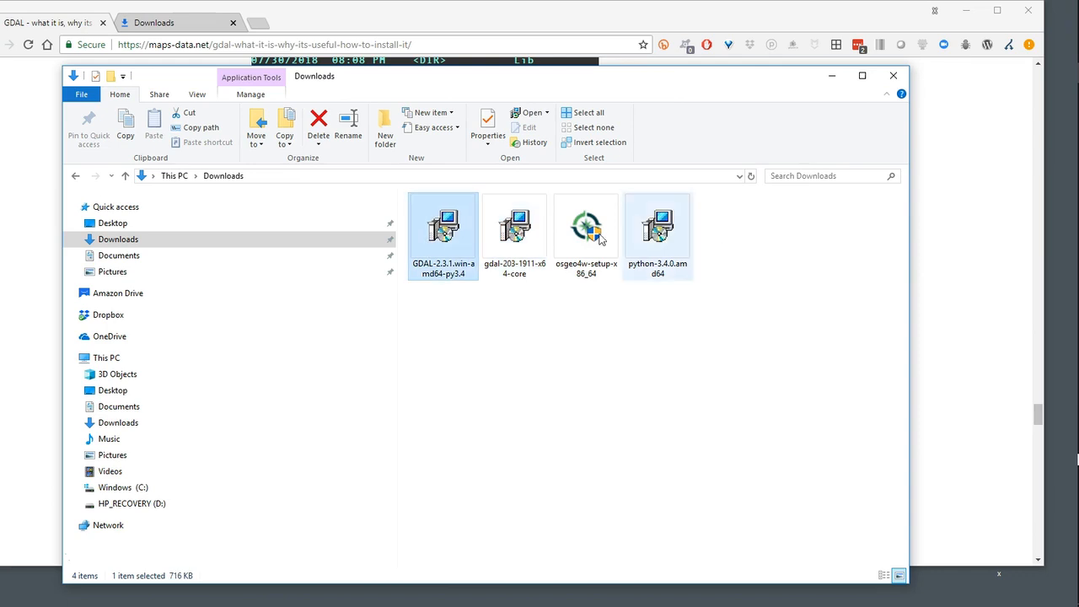
pyautogui.click(893, 75)
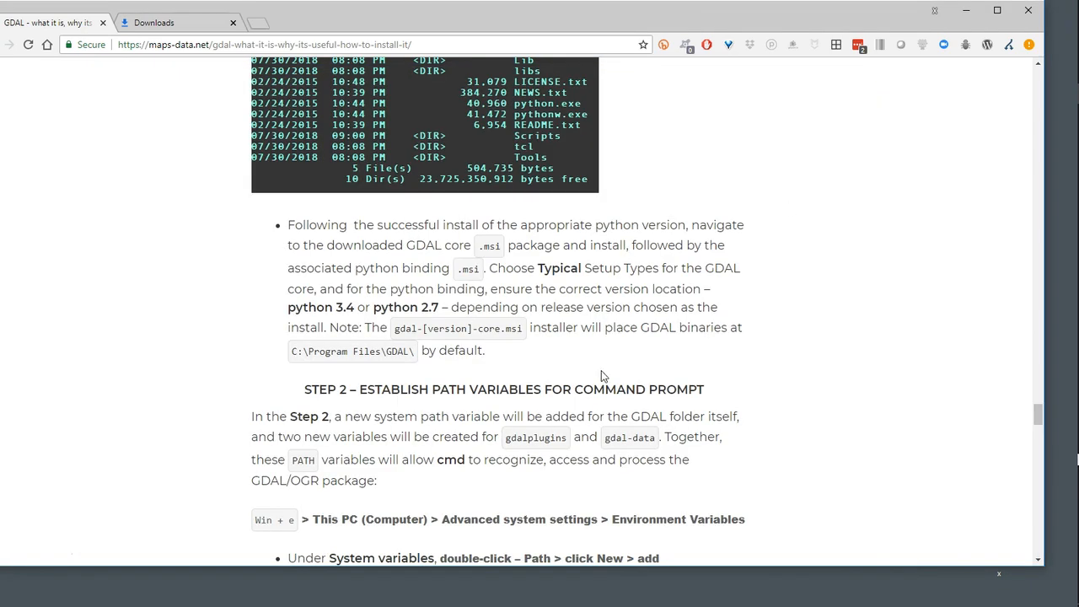
pyautogui.scroll(-3, 192, 328)
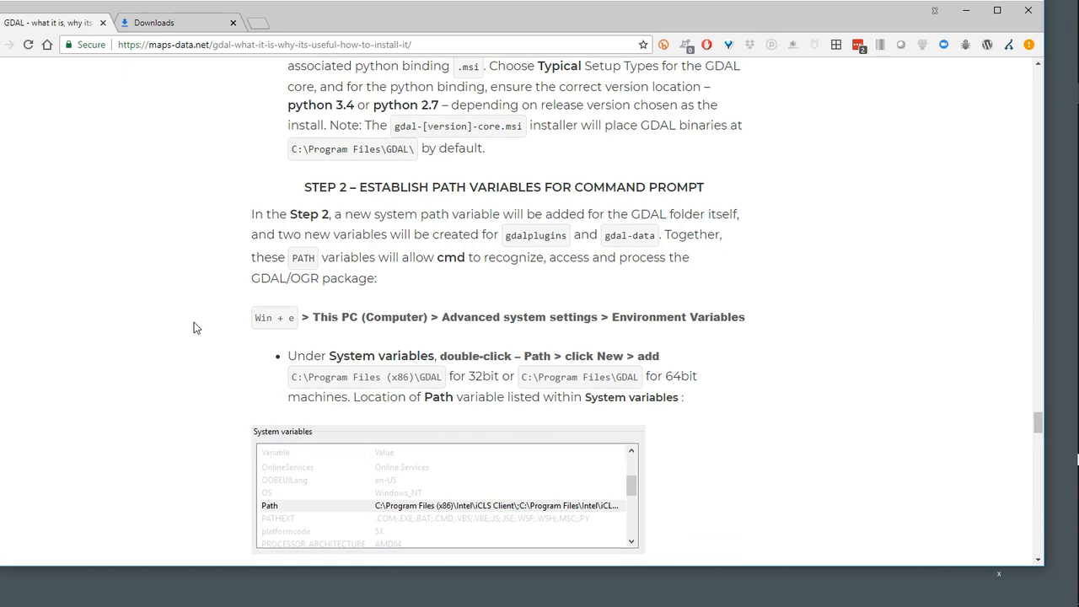
# Check GDAL from a new Command Prompt with gdalinfo --version and close the prompt
pyautogui.moveTo(1077, 325)
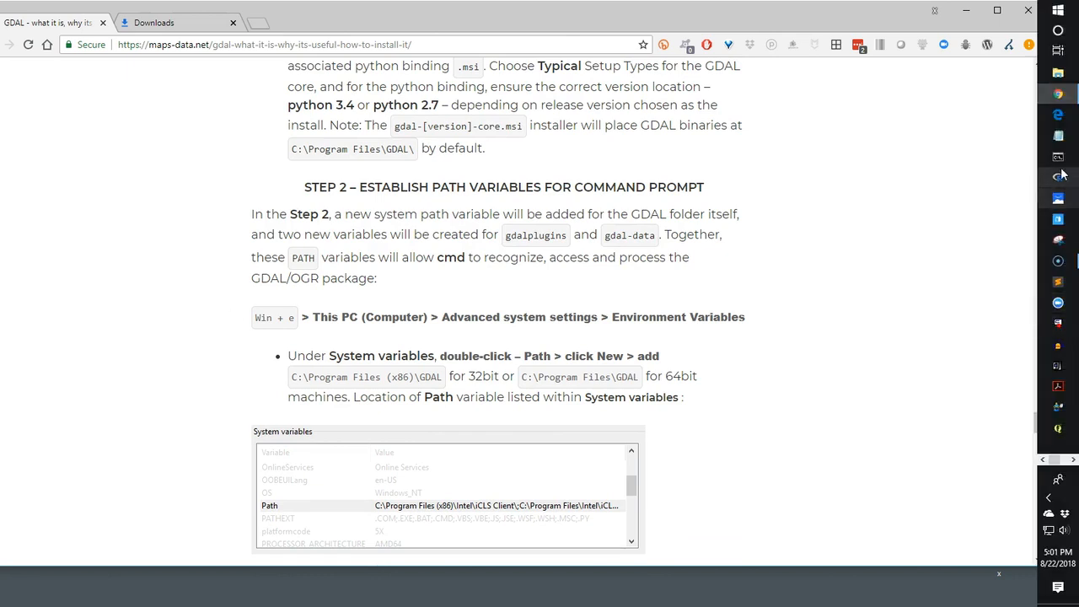
pyautogui.click(1060, 160)
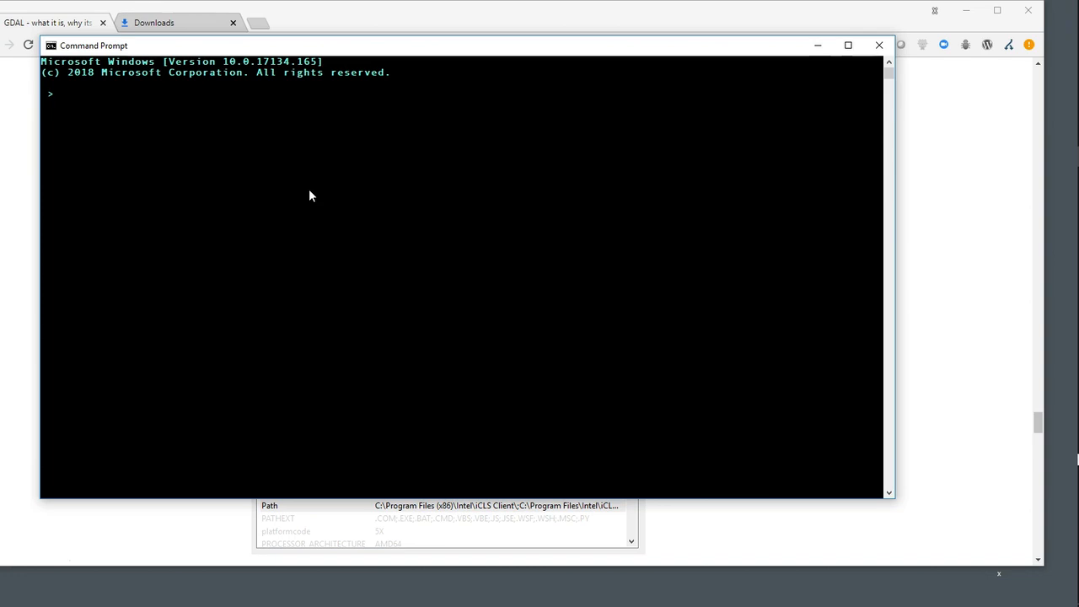
pyautogui.write('gdalinfo --version')
pyautogui.press('Return')
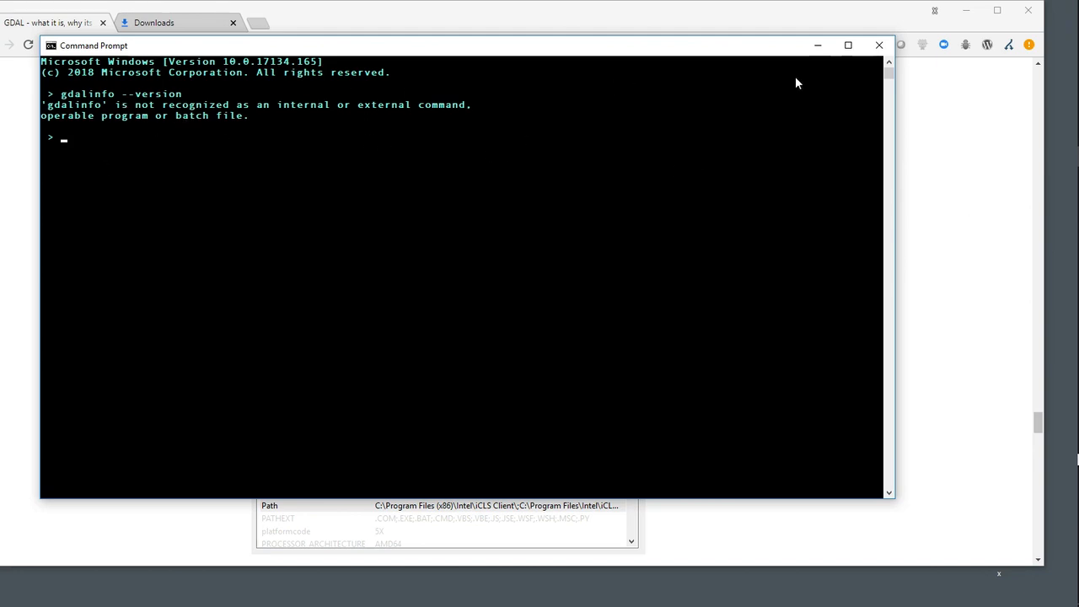
pyautogui.click(878, 49)
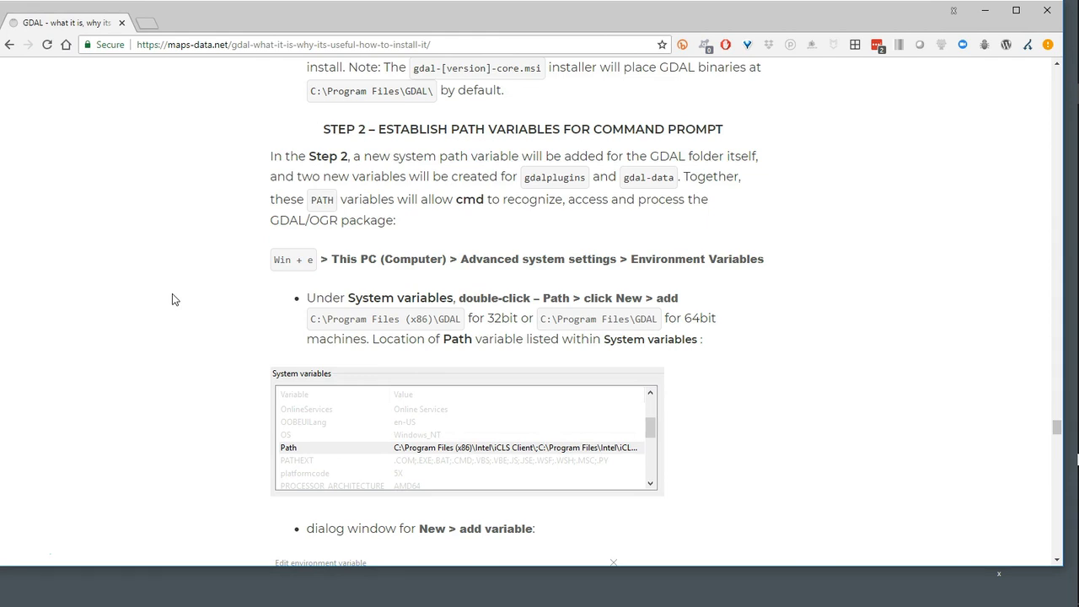
# Open the advanced system settings from the properties of This PC
pyautogui.press('super+e')
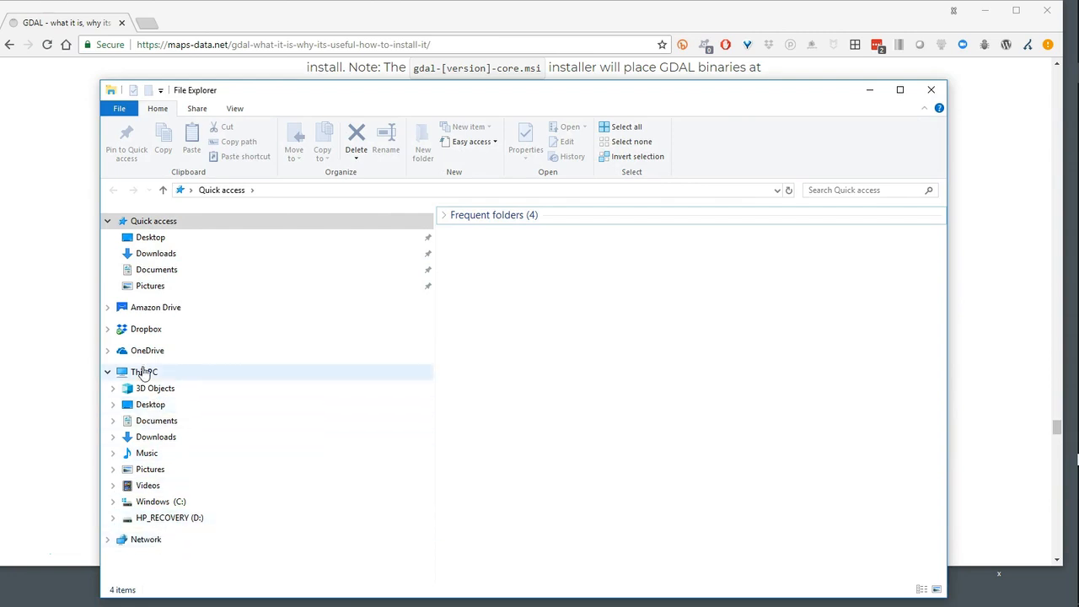
pyautogui.click(143, 372)
pyautogui.rightClick(145, 373)
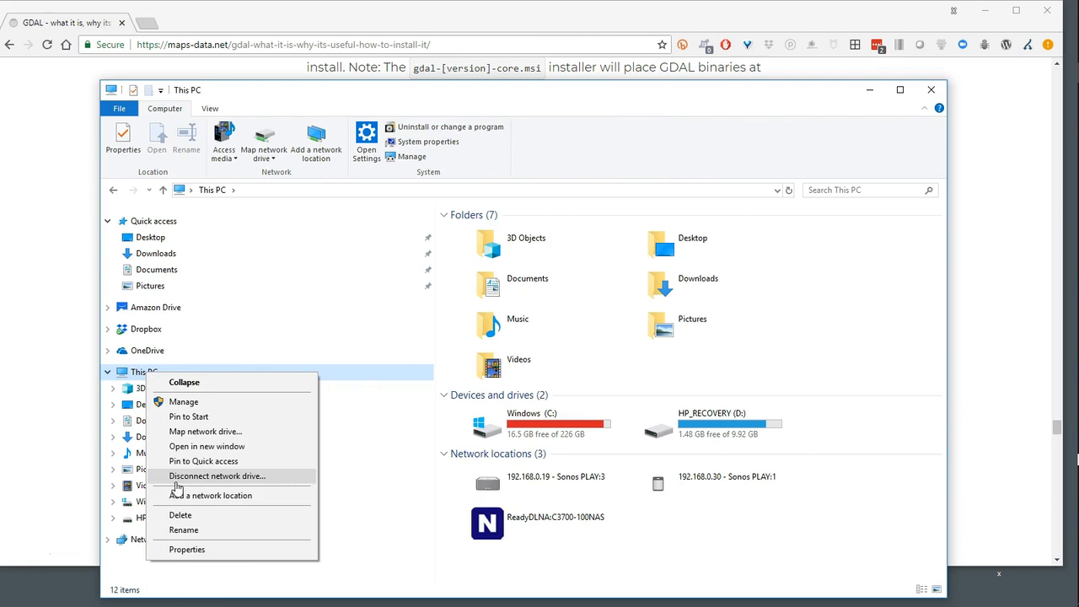
pyautogui.click(196, 552)
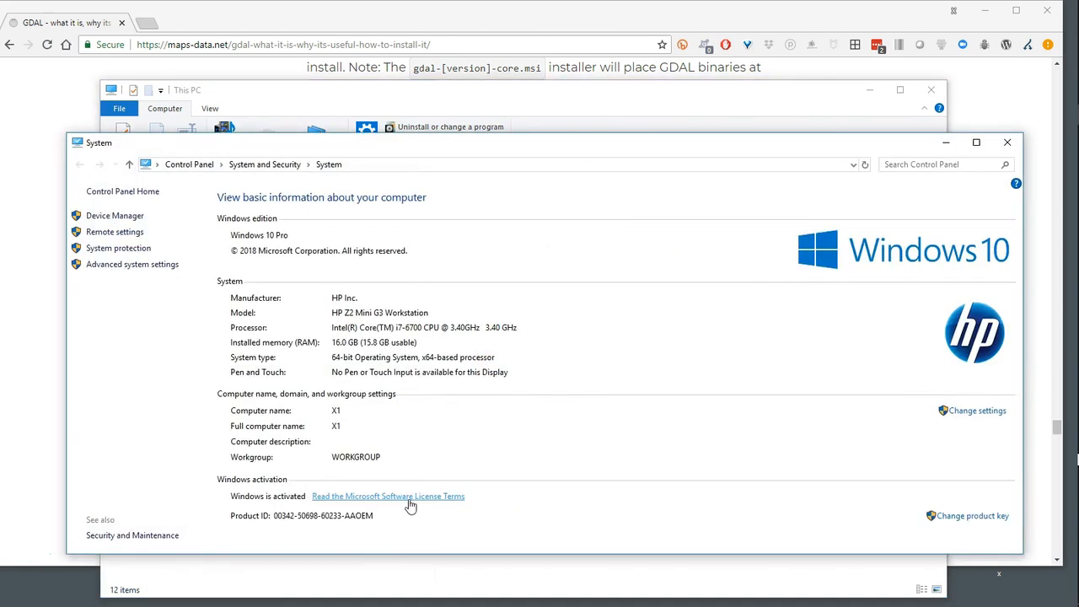
pyautogui.click(133, 264)
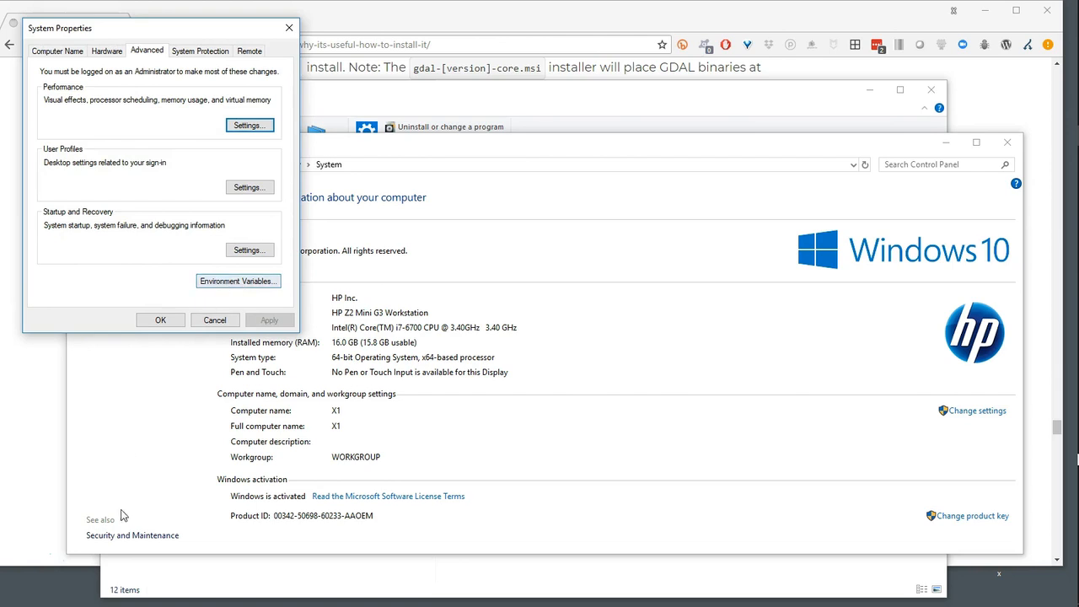
# Copy the 64-bit path C:\Program Files\GDAL from Step 2 of the article
pyautogui.click(27, 556)
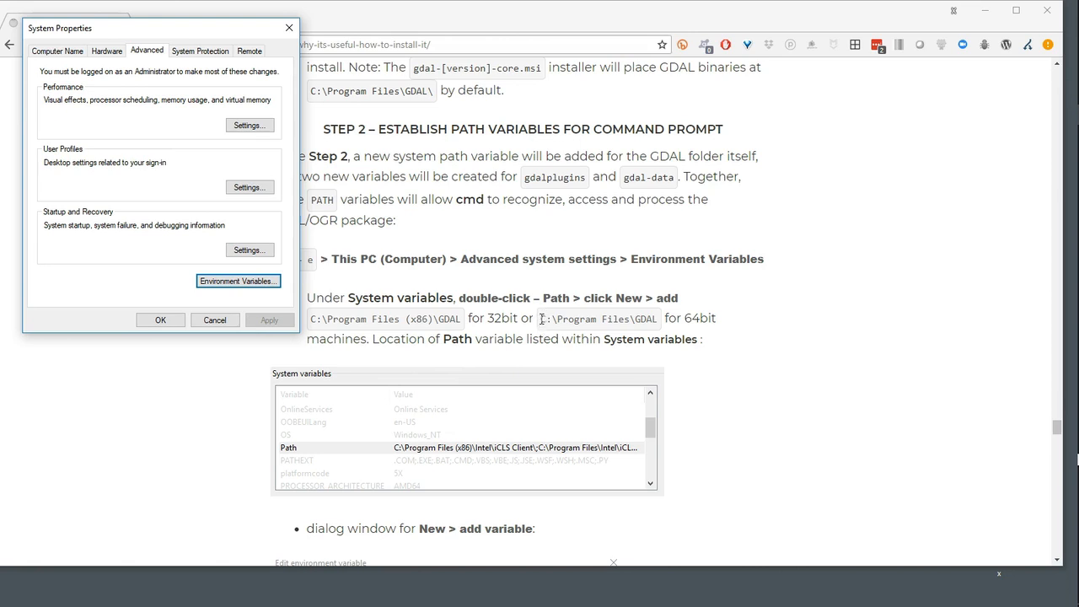
pyautogui.moveTo(542, 319); pyautogui.dragTo(660, 329)
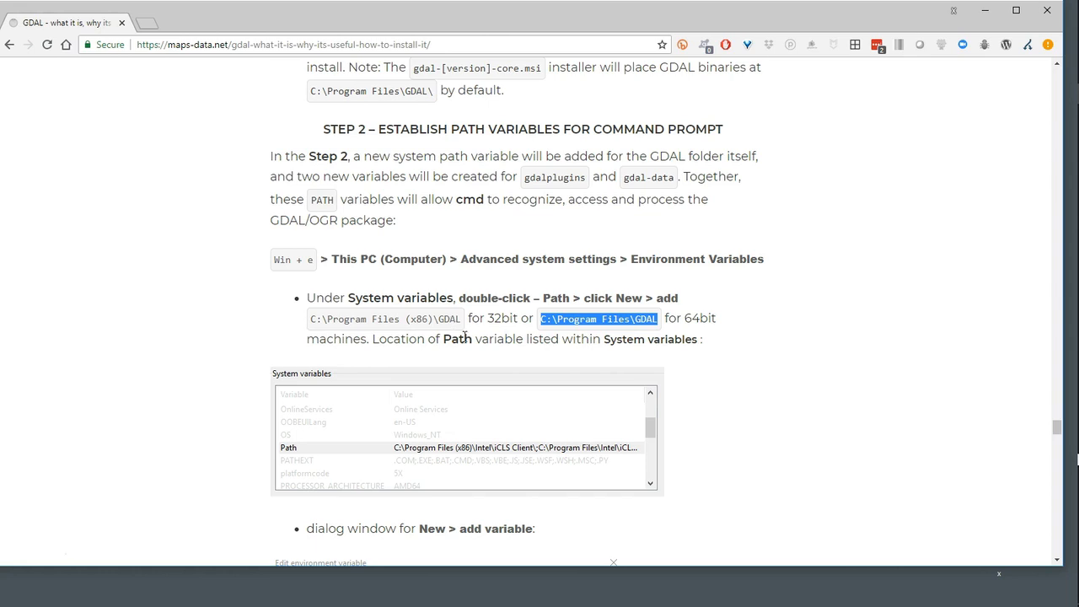
pyautogui.click(596, 318)
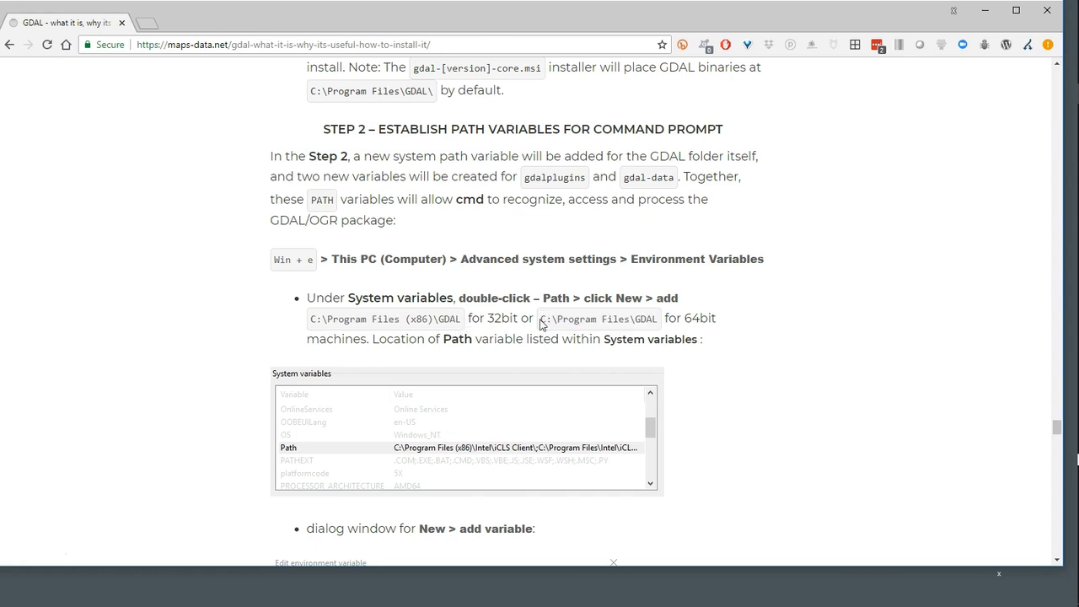
pyautogui.moveTo(541, 319); pyautogui.dragTo(656, 318)
pyautogui.hotkey('ctrl', 'c')
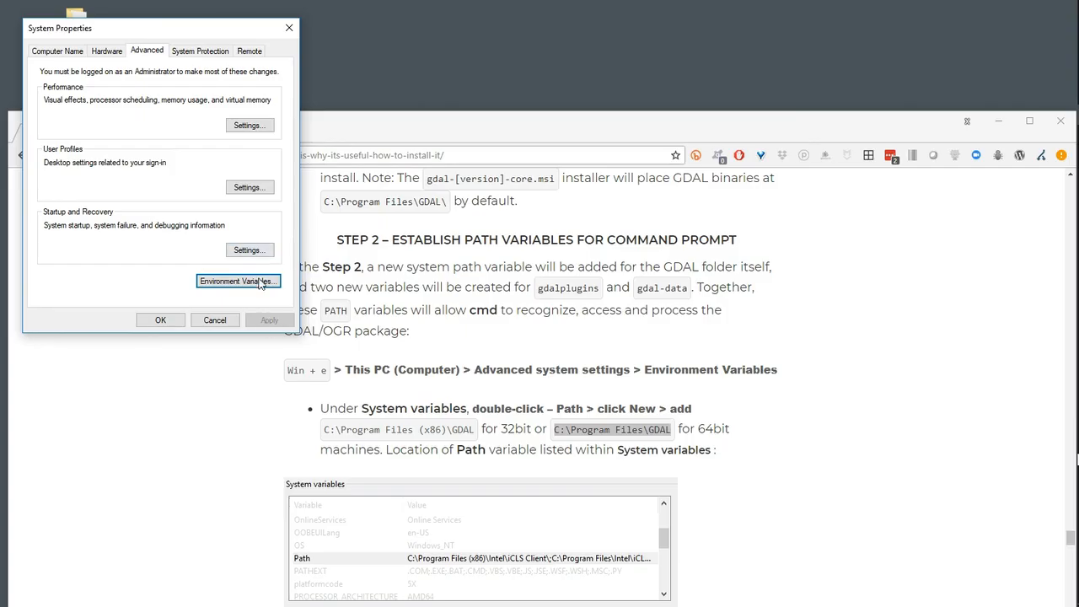
# Add C:\Program Files\GDAL as a new entry in the Path system variable and save the environment variables
pyautogui.click(262, 285)
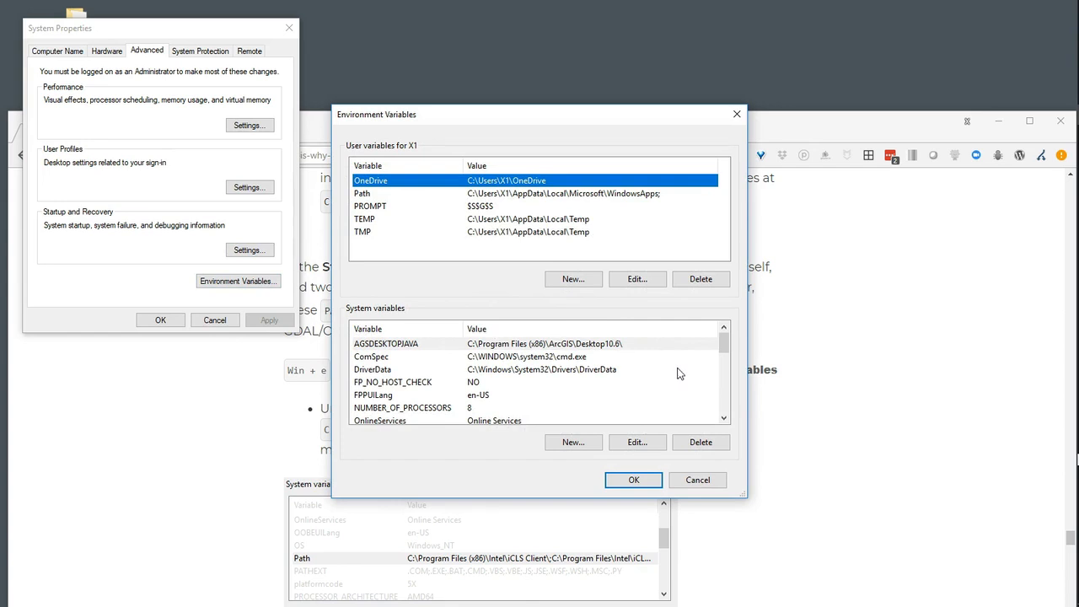
pyautogui.scroll(-2, 437, 381)
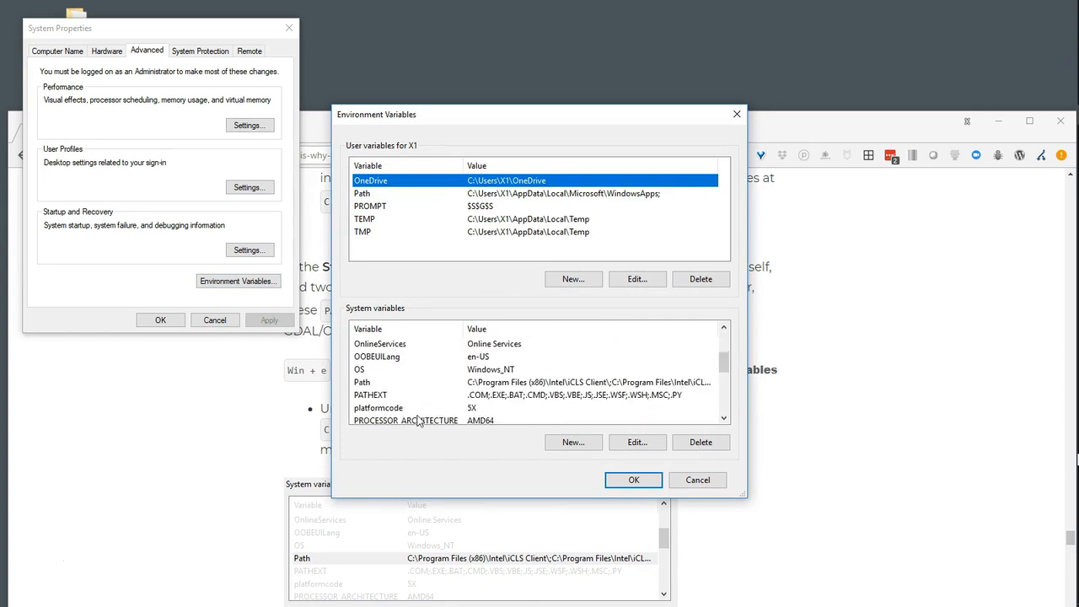
pyautogui.click(514, 384)
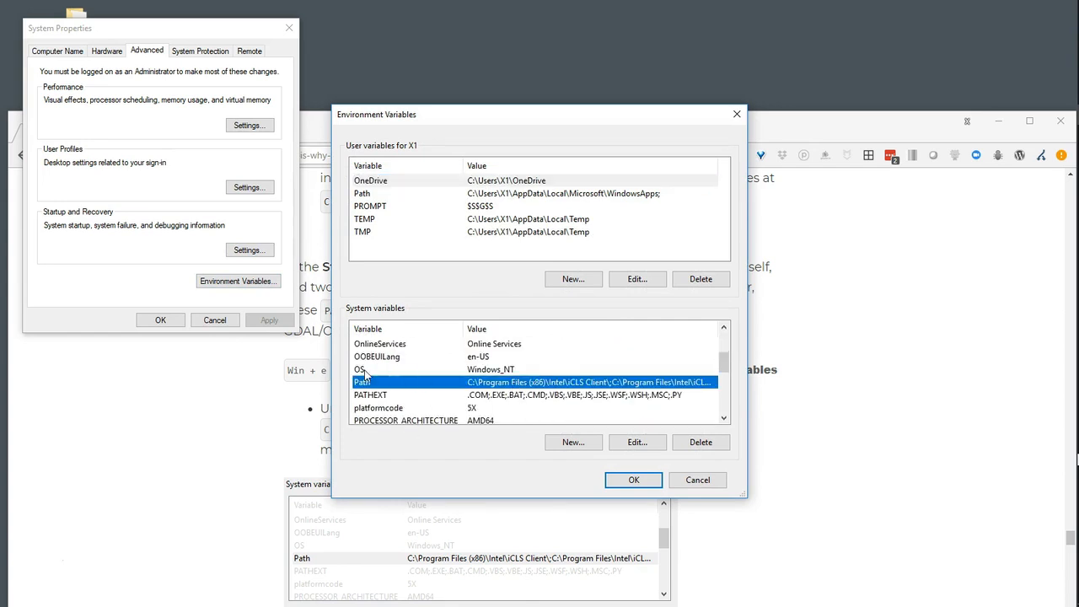
pyautogui.click(638, 442)
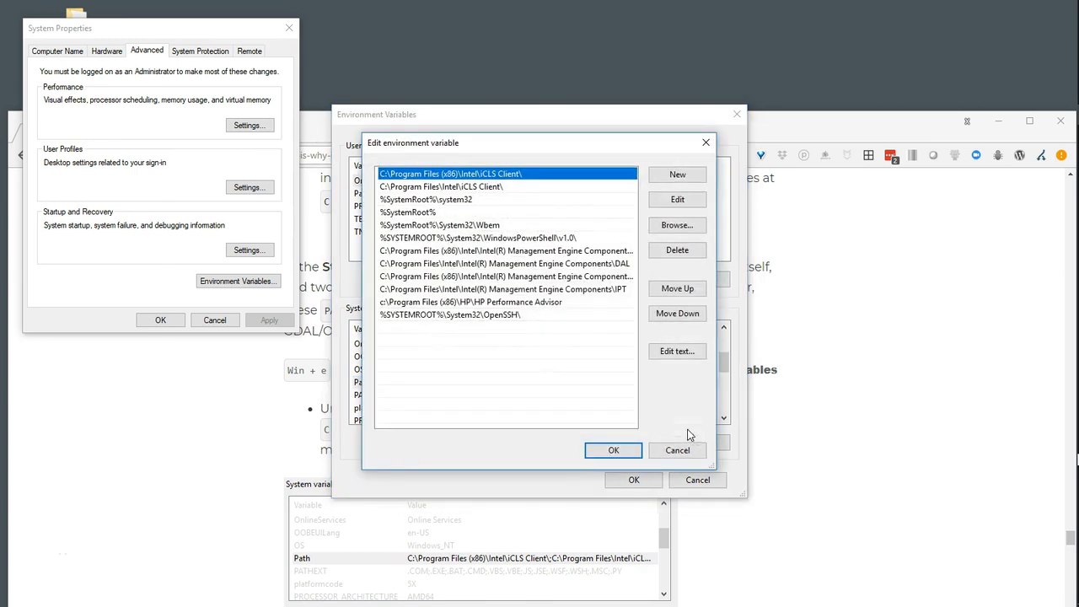
pyautogui.click(686, 176)
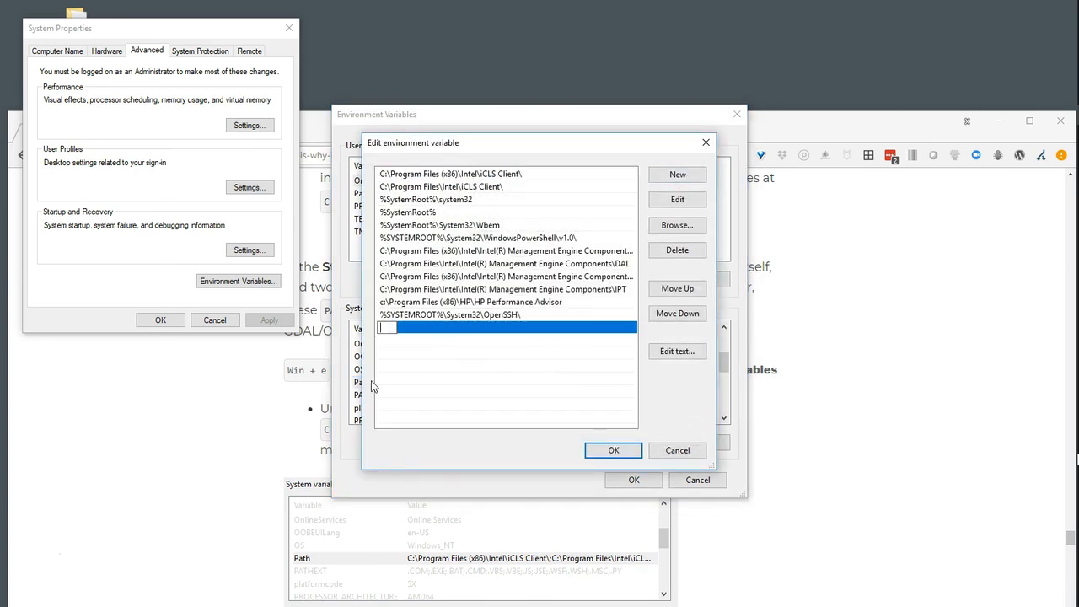
pyautogui.hotkey('ctrl', 'v')
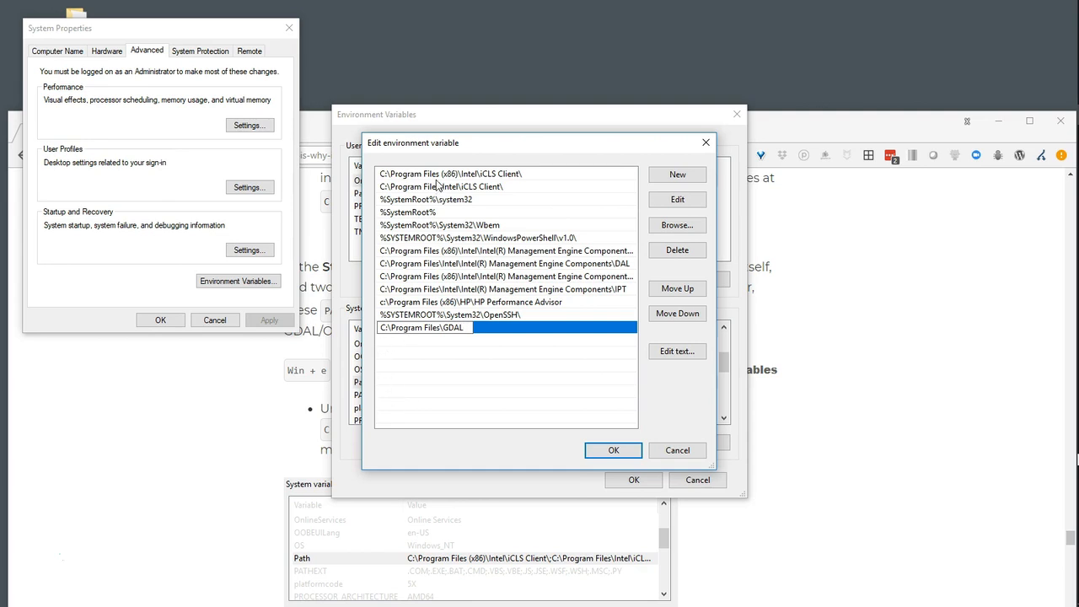
pyautogui.click(612, 450)
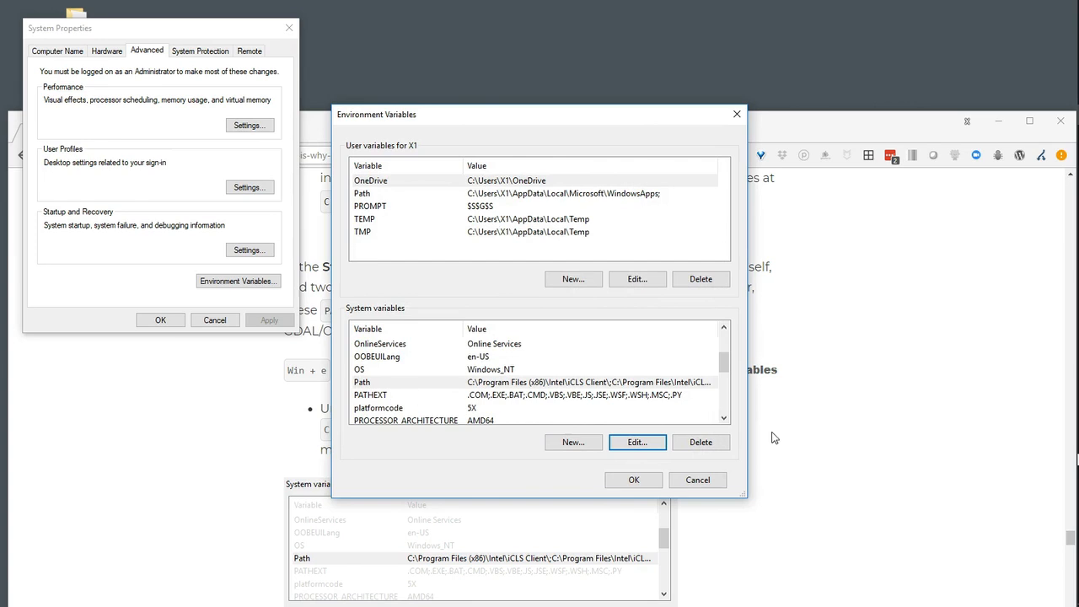
pyautogui.click(633, 481)
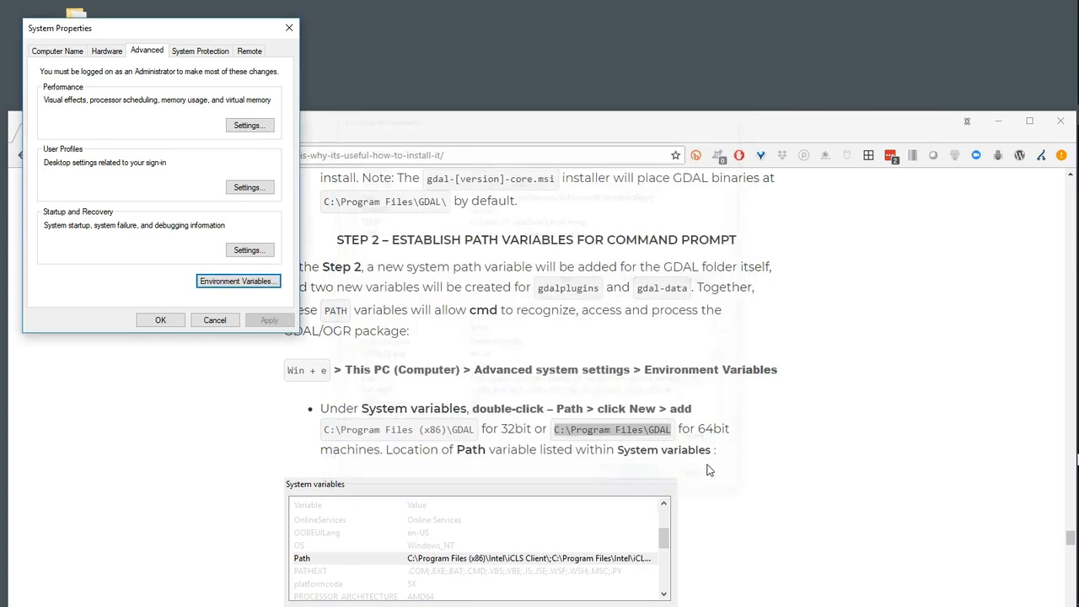
# Find the two additional variables in the article and copy the variable name GDAL_DATA
pyautogui.scroll(-3, 567, 429)
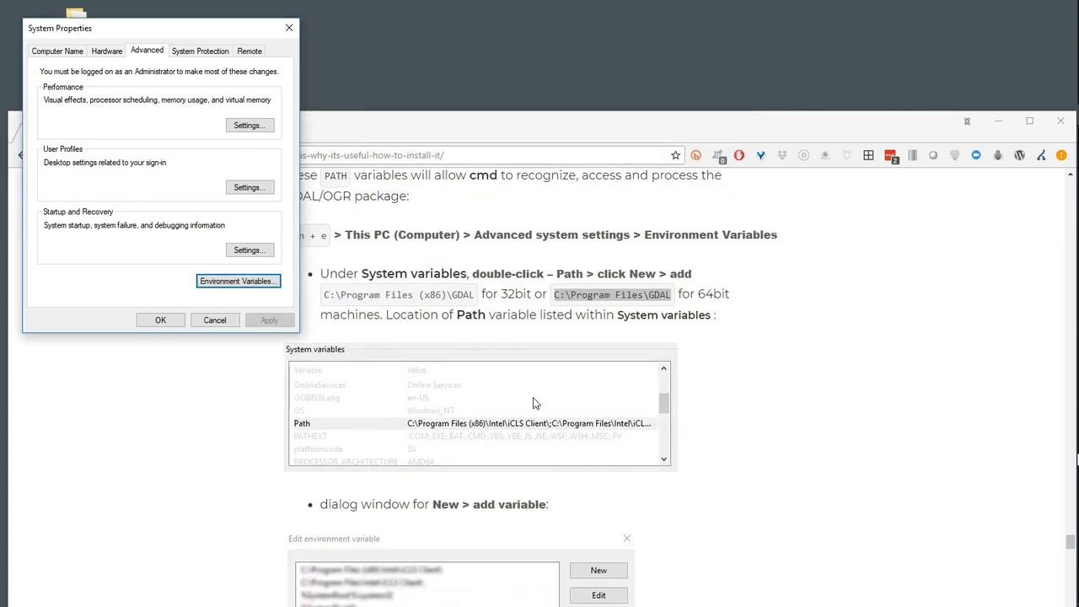
pyautogui.scroll(-3, 533, 403)
pyautogui.scroll(-6, 538, 401)
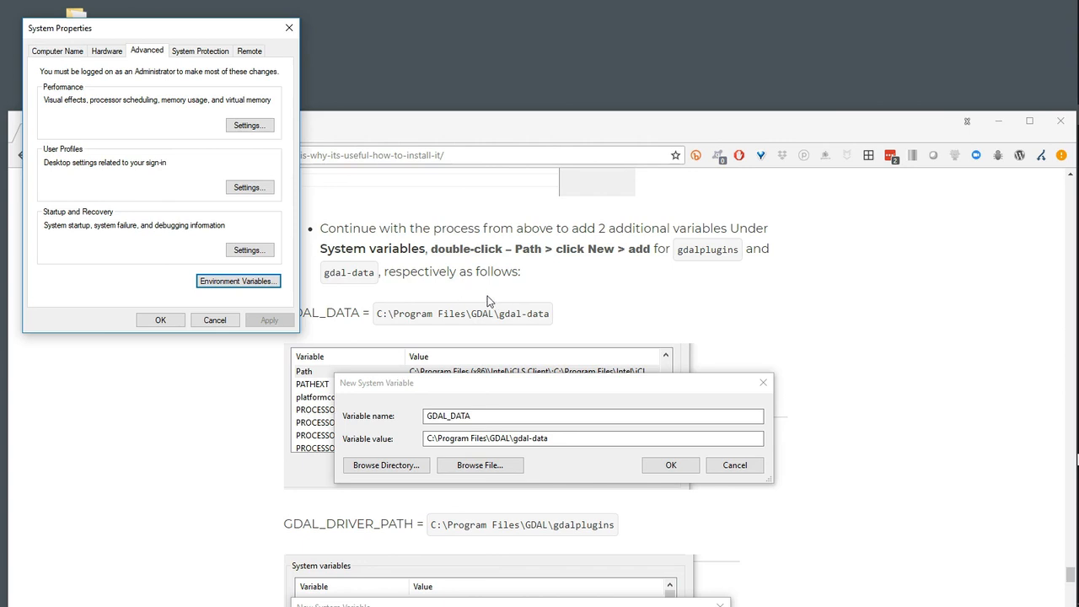
pyautogui.moveTo(470, 132); pyautogui.dragTo(580, 127)
pyautogui.moveTo(394, 308); pyautogui.dragTo(472, 305)
pyautogui.hotkey('ctrl', 'c')
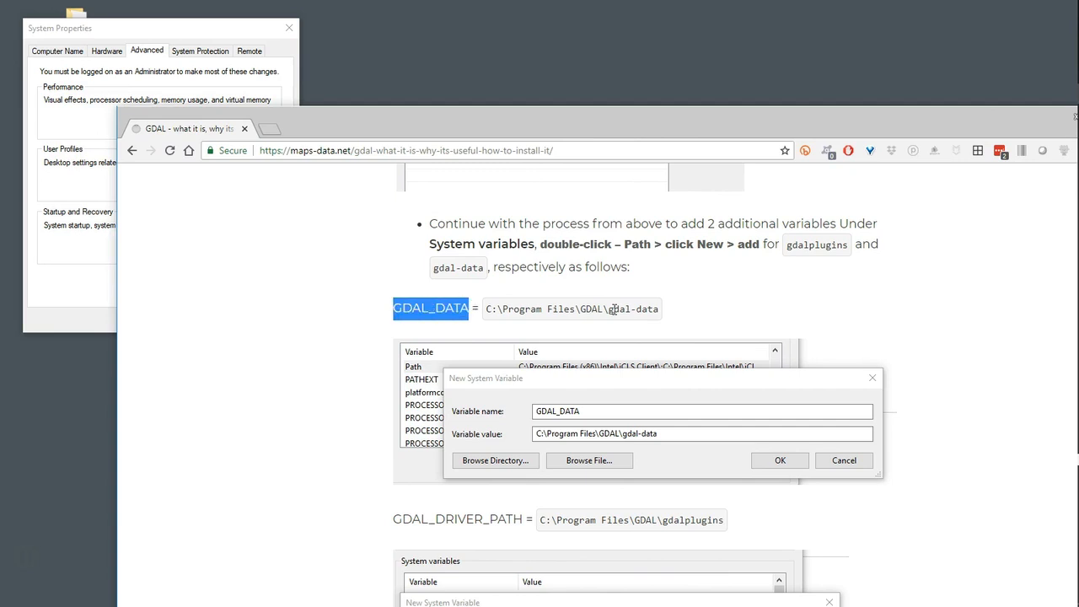
# Start a new system variable in the environment variables and name it GDAL_DATA
pyautogui.click(73, 187)
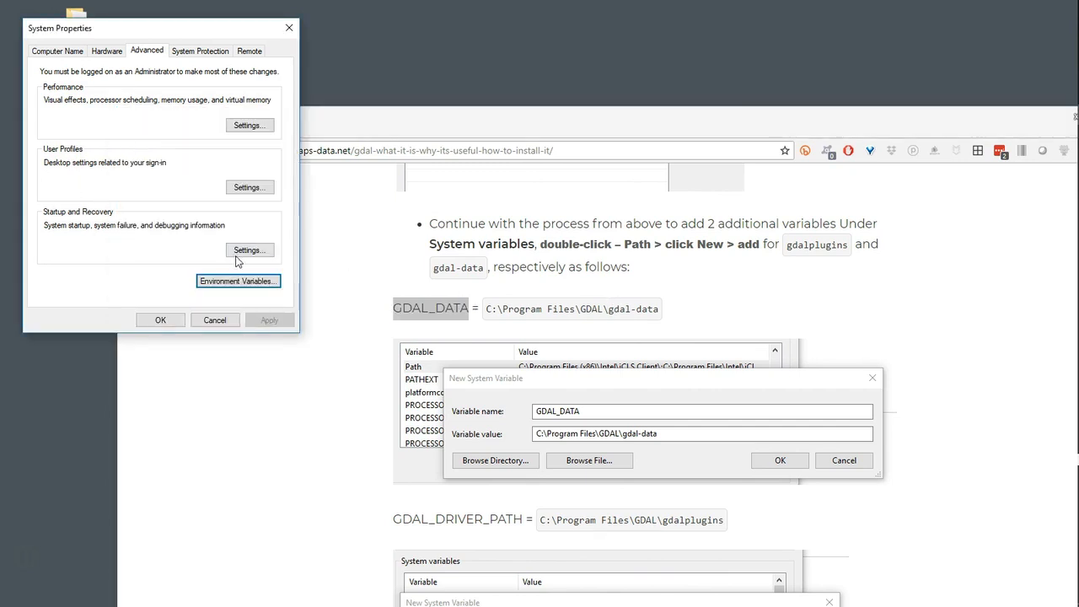
pyautogui.click(253, 281)
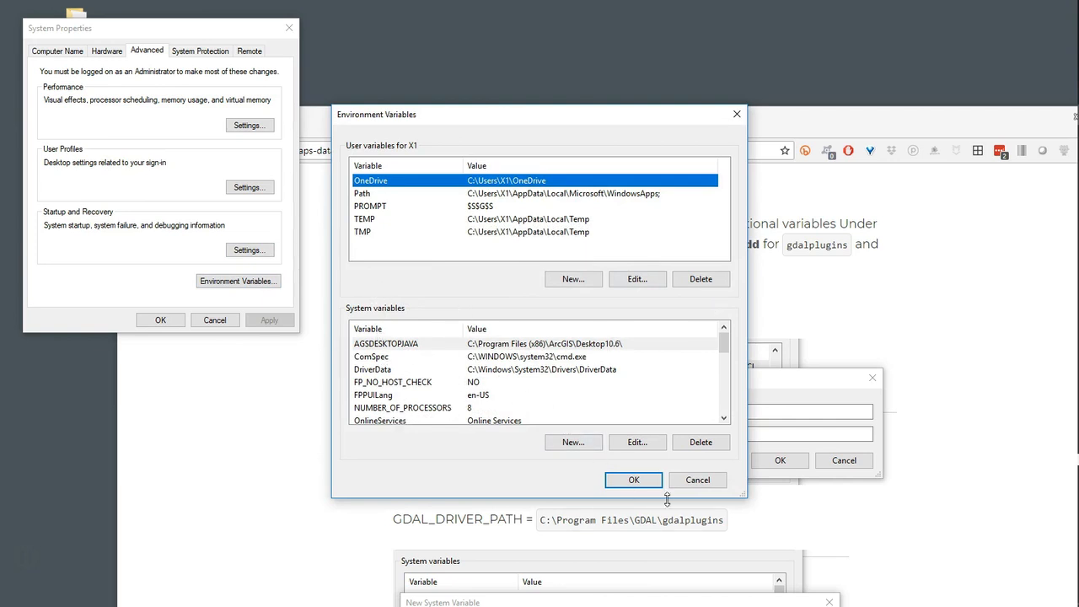
pyautogui.click(573, 443)
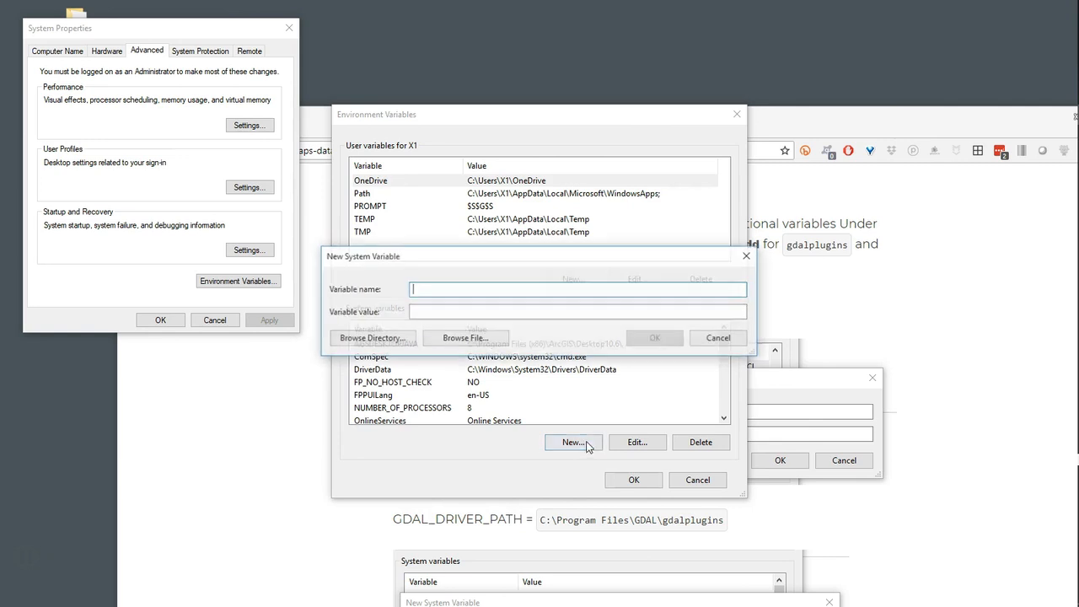
pyautogui.hotkey('ctrl', 'v')
pyautogui.click(471, 311)
# Set the new variable's value to C:\Program Files\GDAL\gdal-data, copied from the article, and save the variable
pyautogui.click(863, 133)
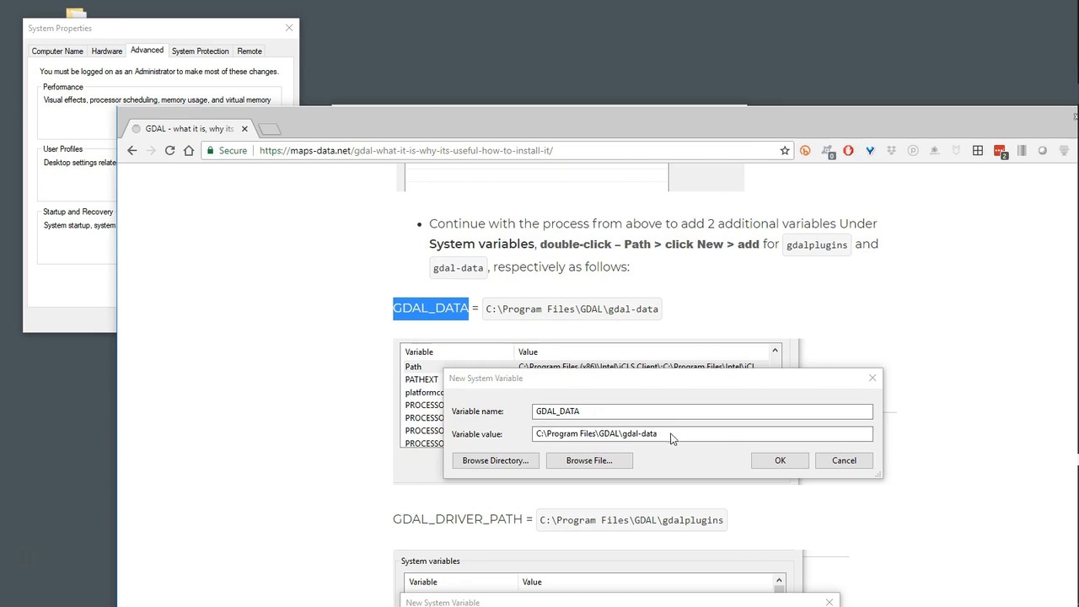
pyautogui.moveTo(487, 311); pyautogui.dragTo(666, 309)
pyautogui.hotkey('ctrl', 'c')
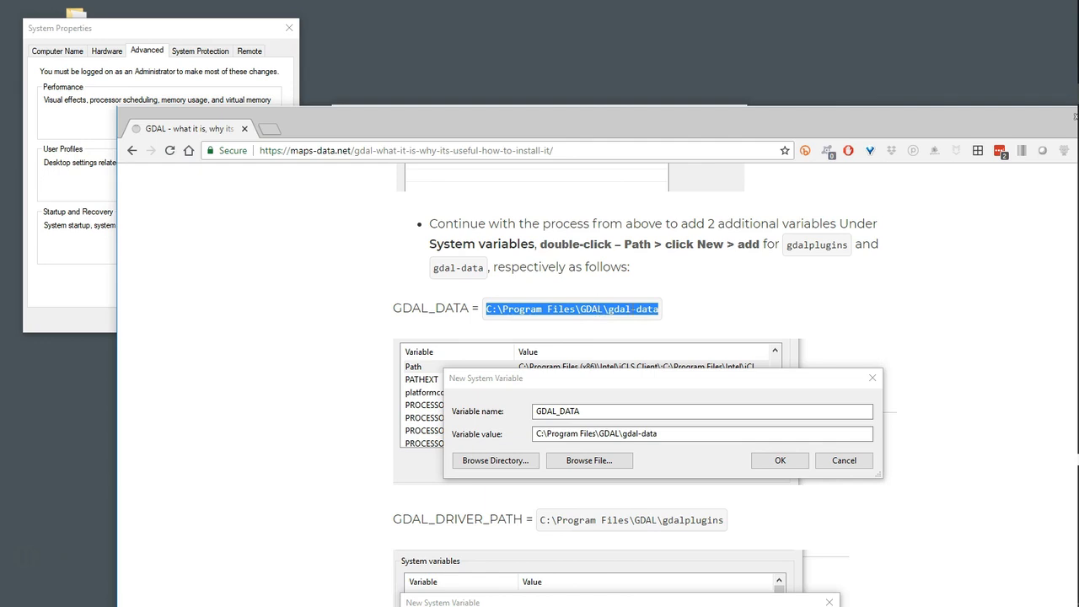
pyautogui.moveTo(564, 120); pyautogui.dragTo(553, 191)
pyautogui.click(540, 158)
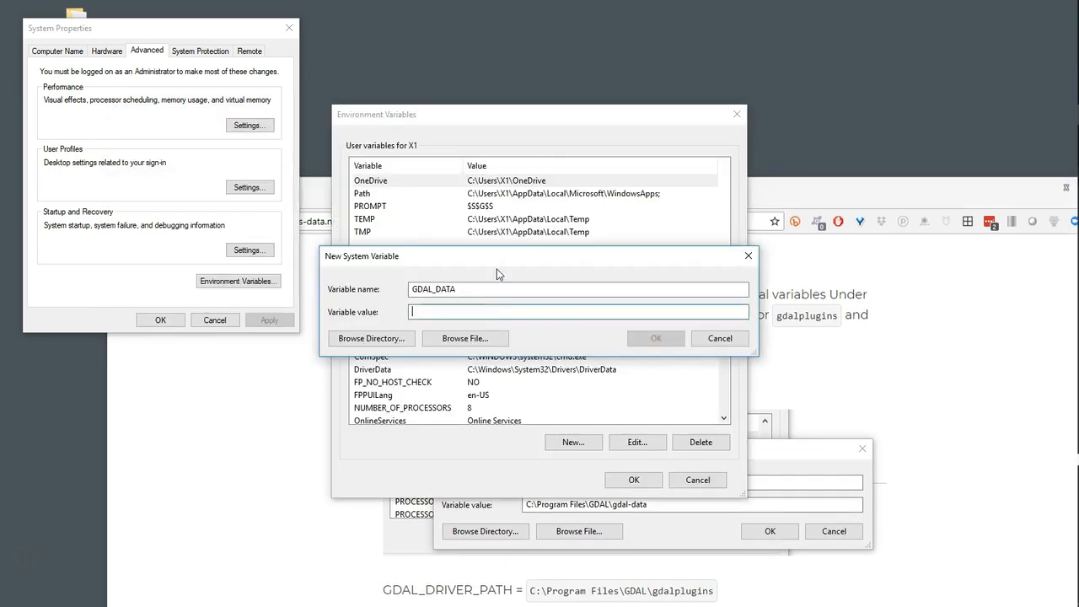
pyautogui.hotkey('ctrl', 'v')
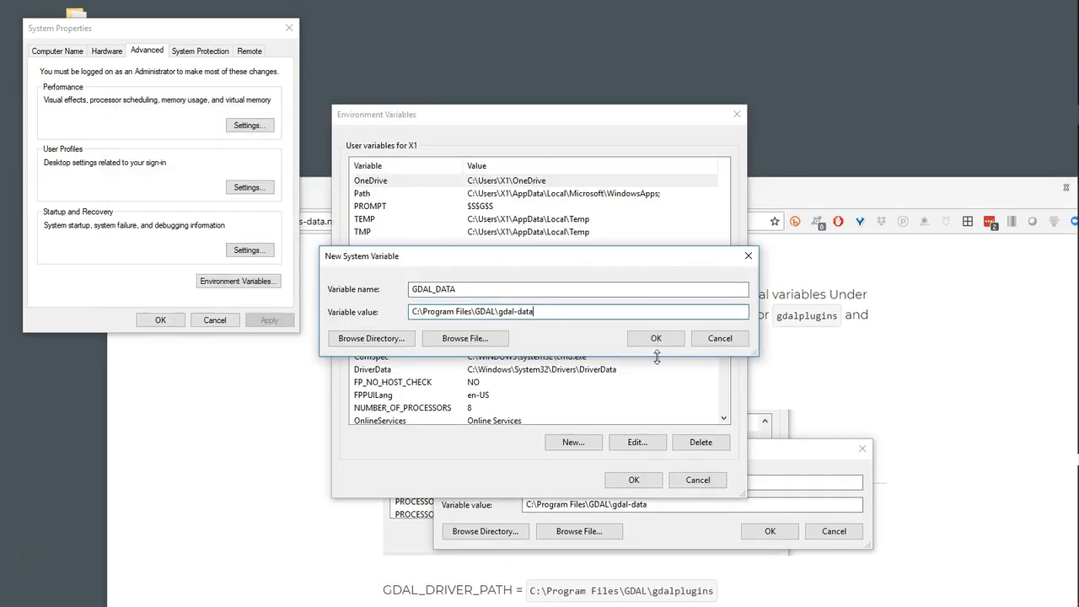
pyautogui.click(659, 339)
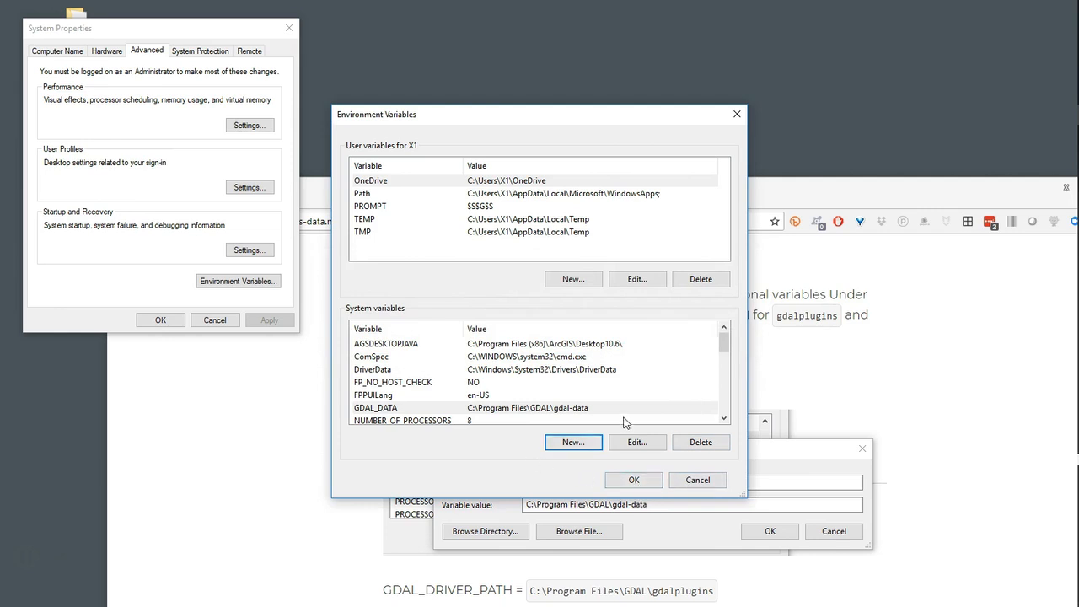
# Start another new system variable and name it GDAL_DRIVER_PATH, copying the name from the article
pyautogui.click(577, 445)
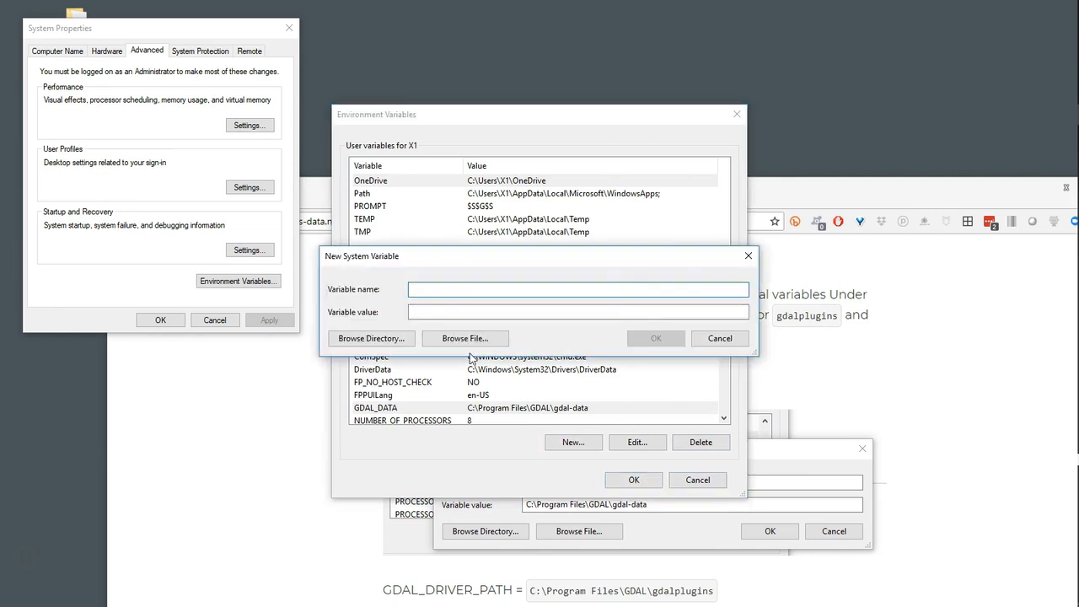
pyautogui.click(920, 287)
pyautogui.scroll(-2, 718, 476)
pyautogui.scroll(-1, 718, 476)
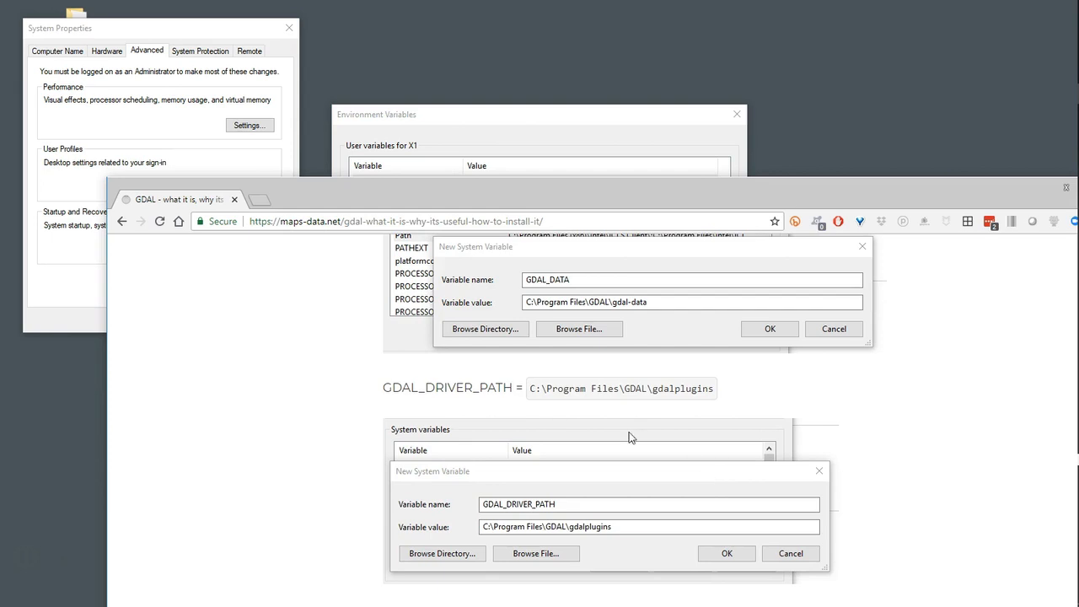
pyautogui.moveTo(383, 389); pyautogui.dragTo(512, 383)
pyautogui.hotkey('ctrl', 'c')
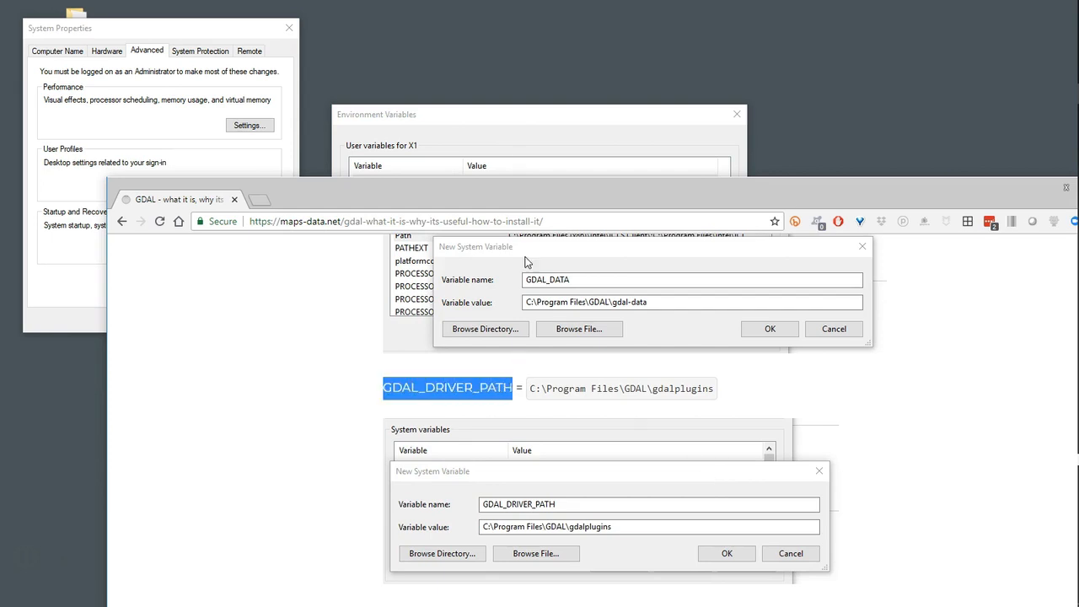
pyautogui.click(519, 147)
pyautogui.hotkey('ctrl', 'v')
pyautogui.click(457, 312)
# Set GDAL_DRIVER_PATH to C:\Program Files\GDAL\gdalplugins, copied from the article, and save all environment variable changes and system properties
pyautogui.click(758, 504)
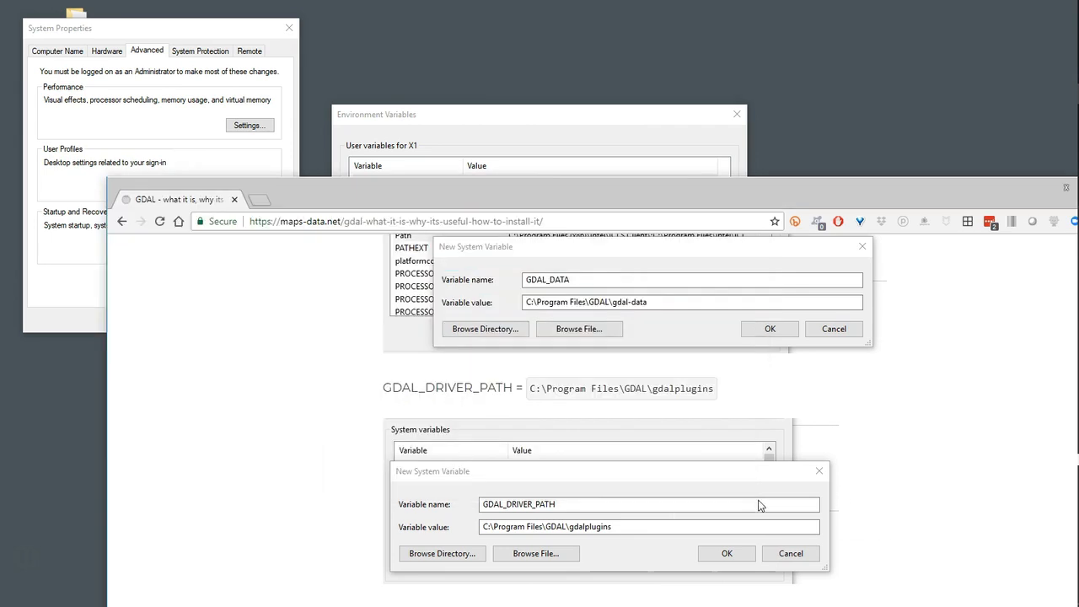
pyautogui.moveTo(530, 388); pyautogui.dragTo(737, 404)
pyautogui.hotkey('ctrl', 'c')
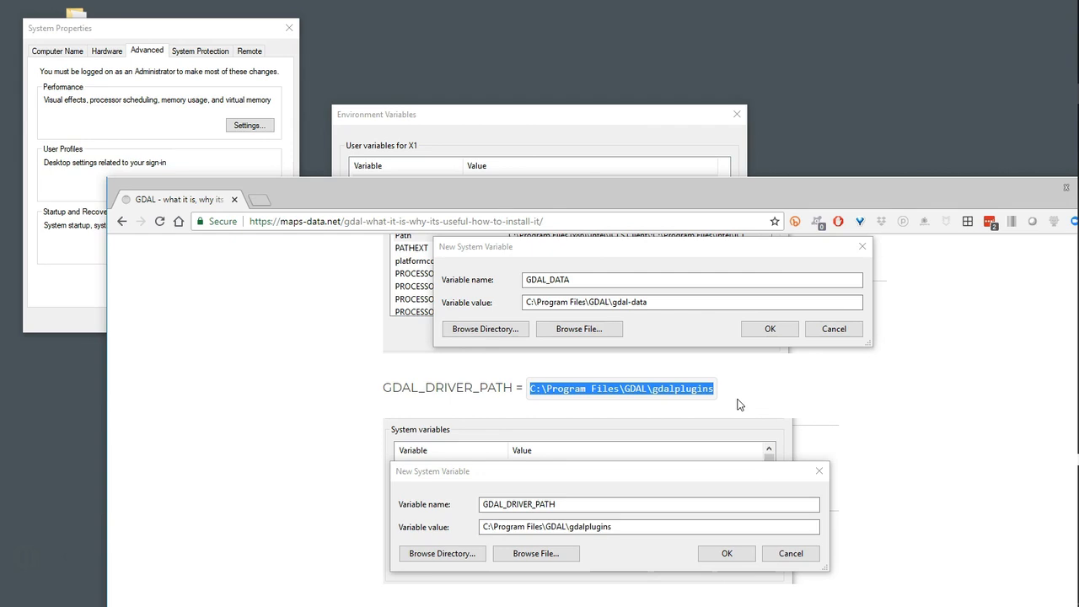
pyautogui.click(537, 137)
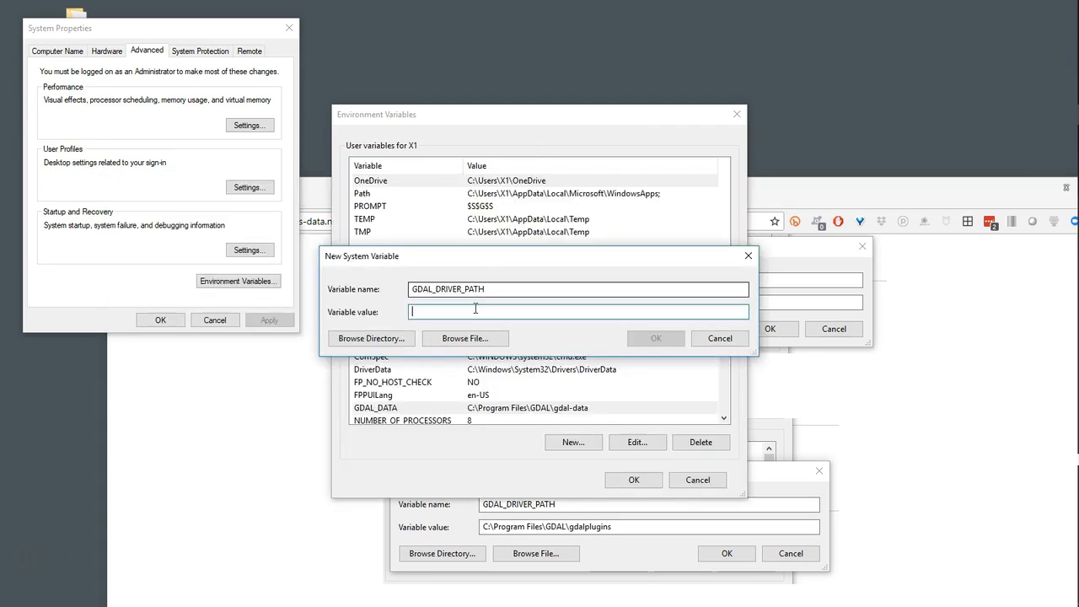
pyautogui.hotkey('ctrl', 'v')
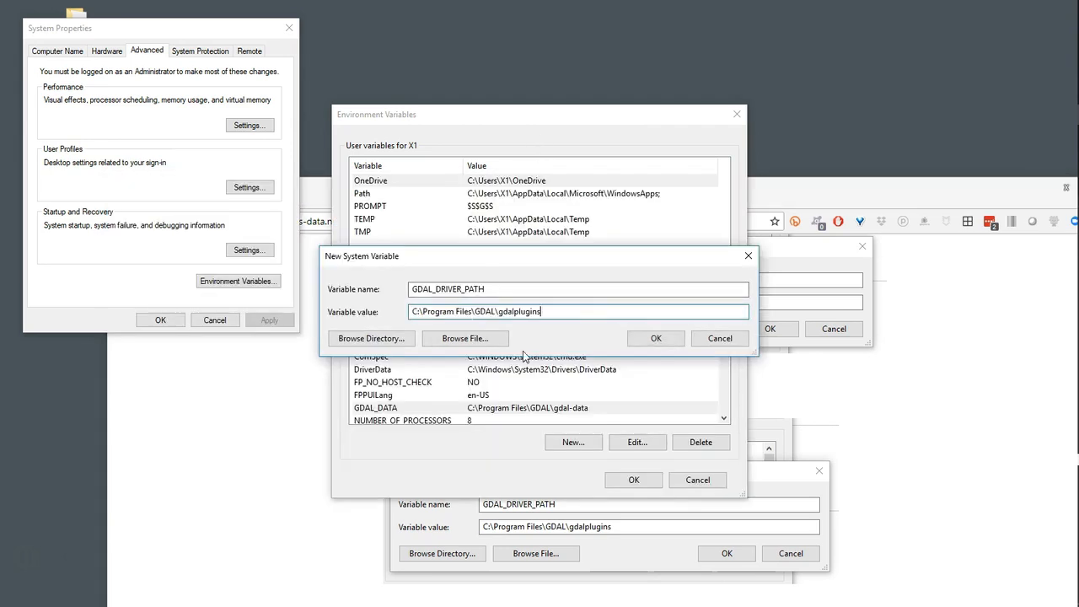
pyautogui.click(655, 338)
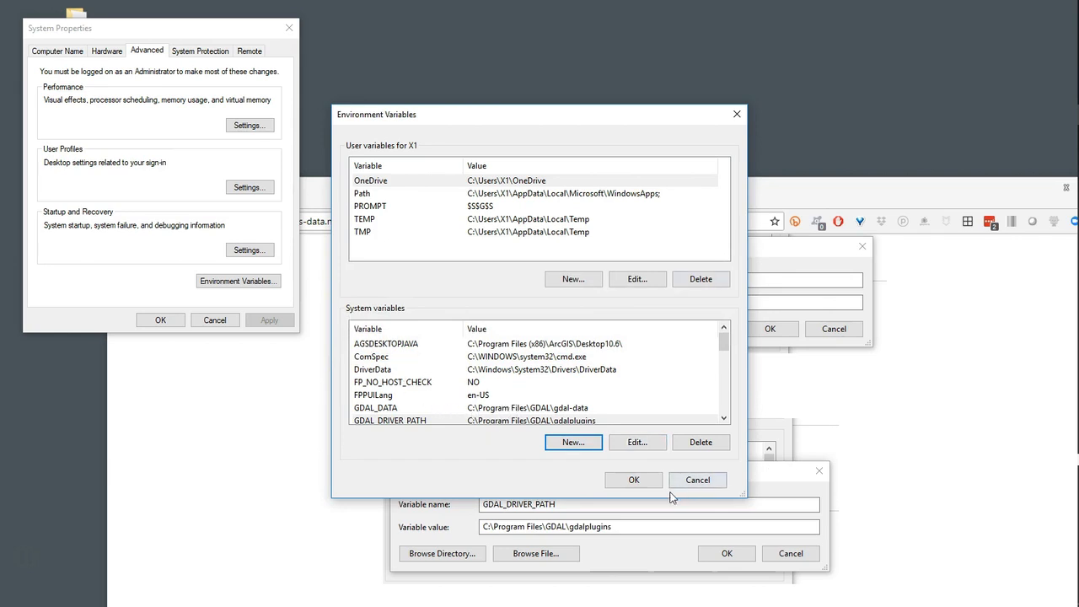
pyautogui.click(634, 481)
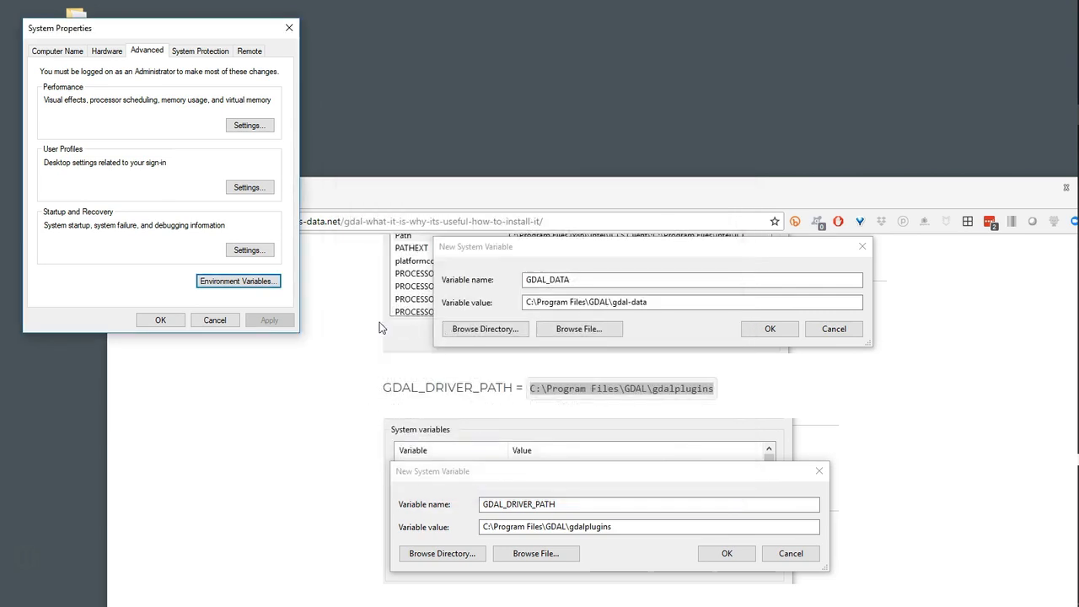
pyautogui.click(160, 319)
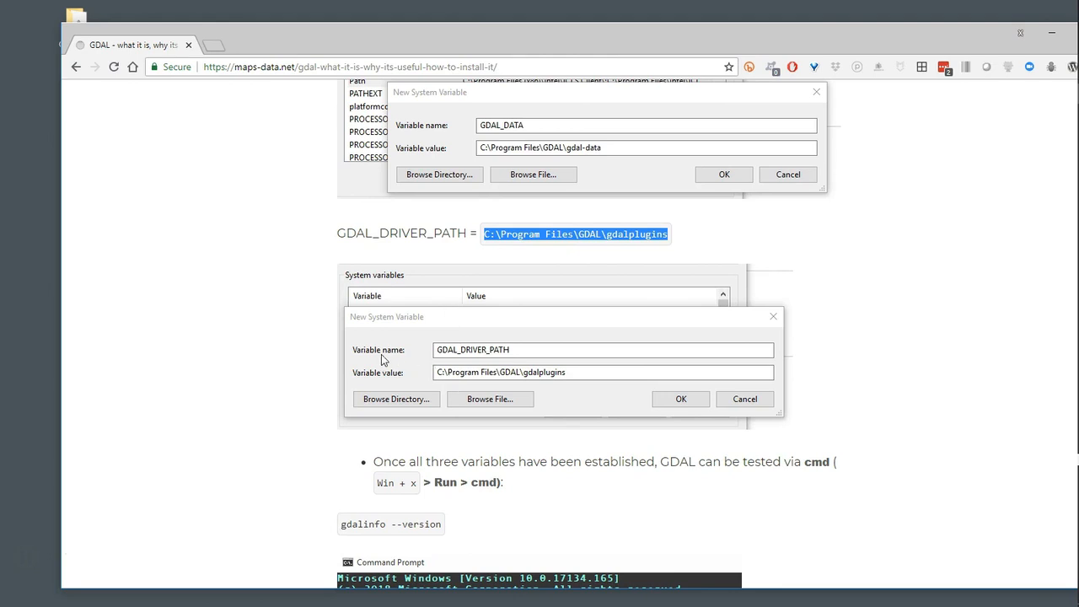
# Review the article's variable setup and its instructions for testing GDAL in the command prompt
pyautogui.scroll(-1, 554, 389)
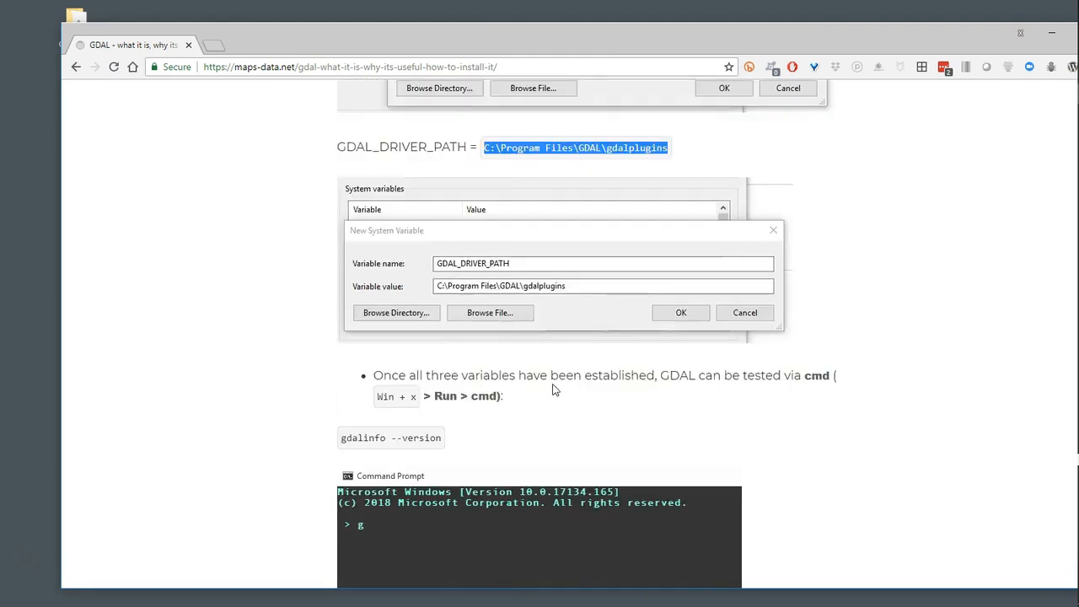
pyautogui.scroll(5, 555, 388)
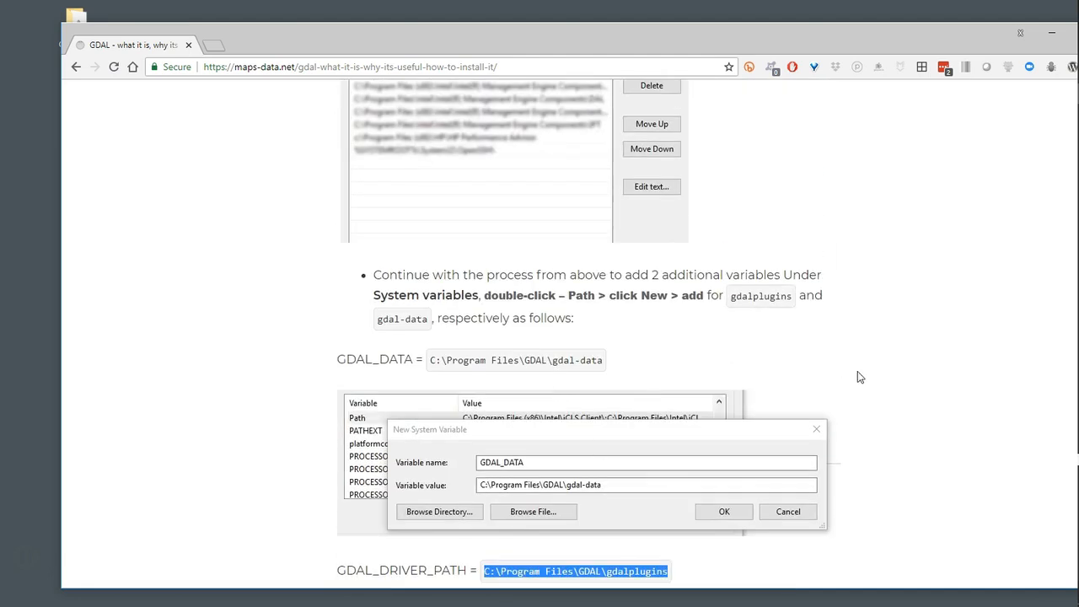
# Locate and highlight the article's gdalinfo --version command for testing the GDAL installation
pyautogui.scroll(-5, 814, 384)
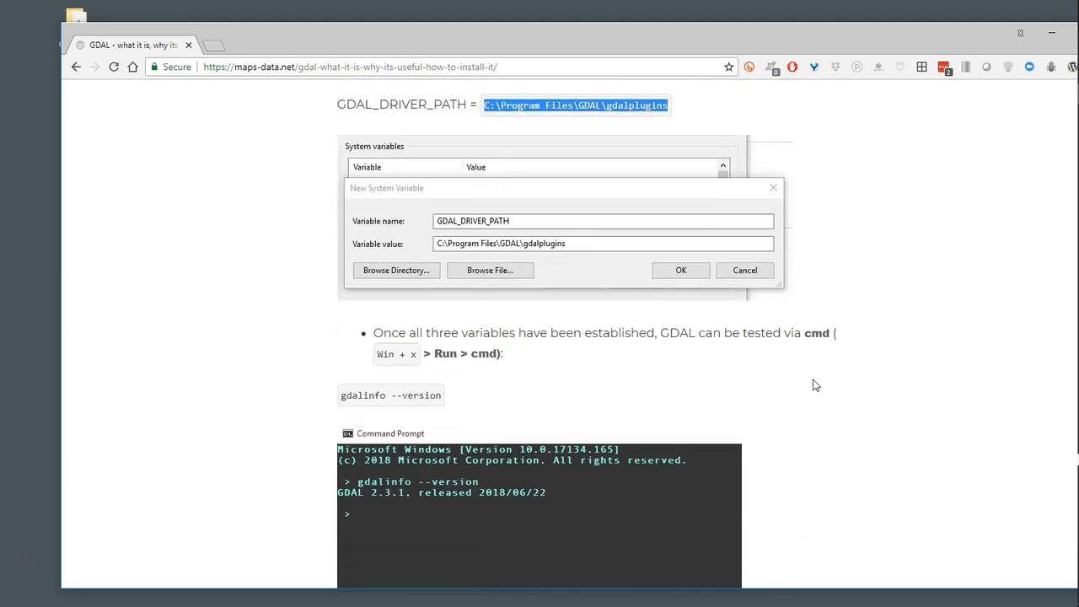
pyautogui.scroll(-1, 814, 384)
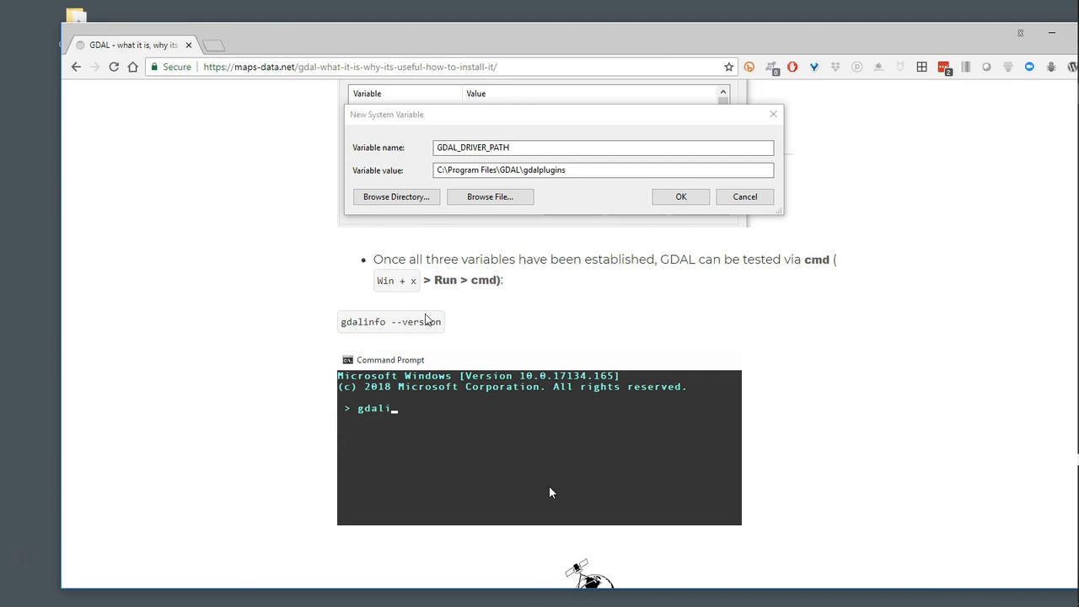
pyautogui.moveTo(342, 321); pyautogui.dragTo(449, 329)
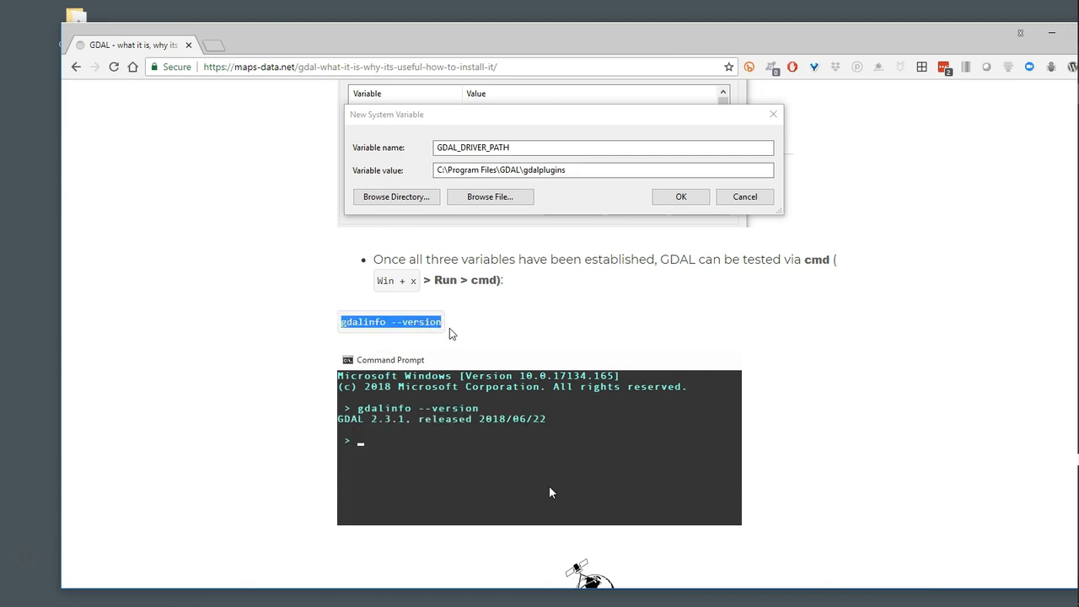
# Switch to Command Prompt, run gdalinfo --version to test GDAL, and reposition the window over the article
pyautogui.moveTo(1072, 268)
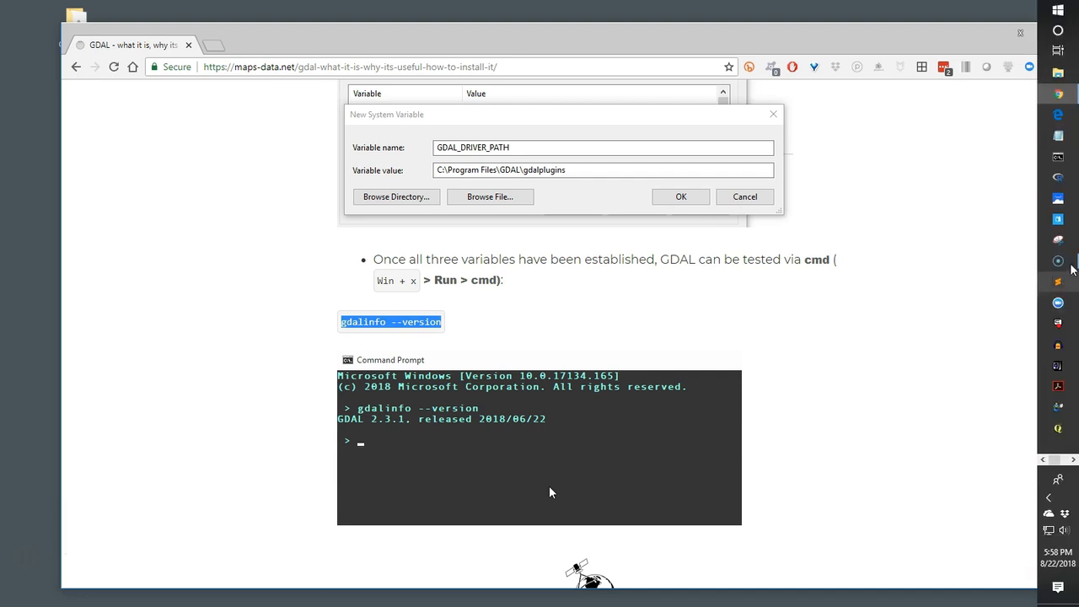
pyautogui.click(1058, 156)
pyautogui.moveTo(283, 47); pyautogui.dragTo(697, 163)
pyautogui.write('gdali')
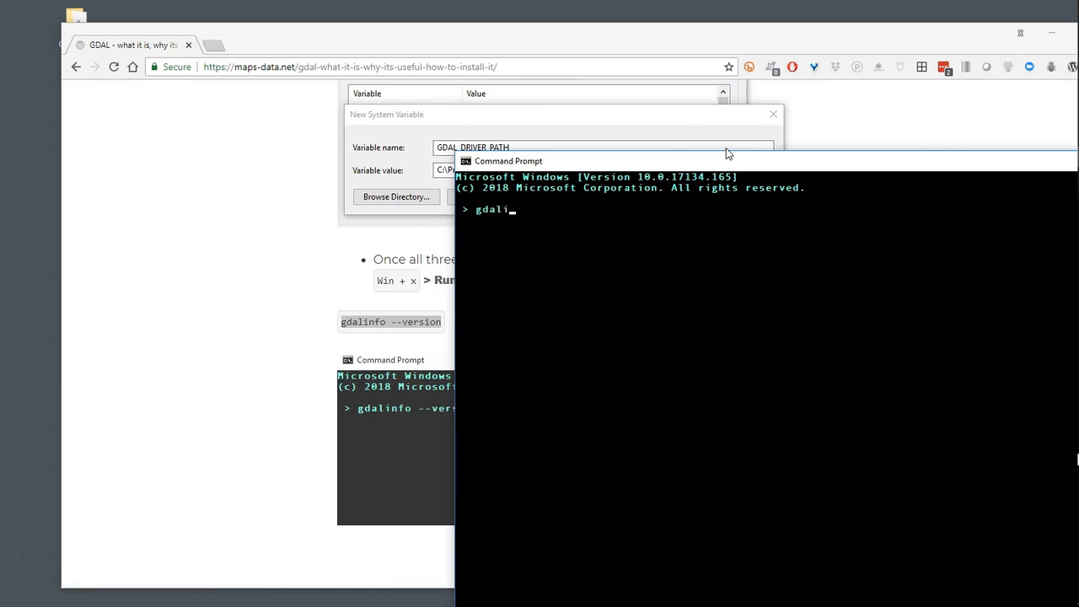
pyautogui.write('nfo --version')
pyautogui.press('Return')
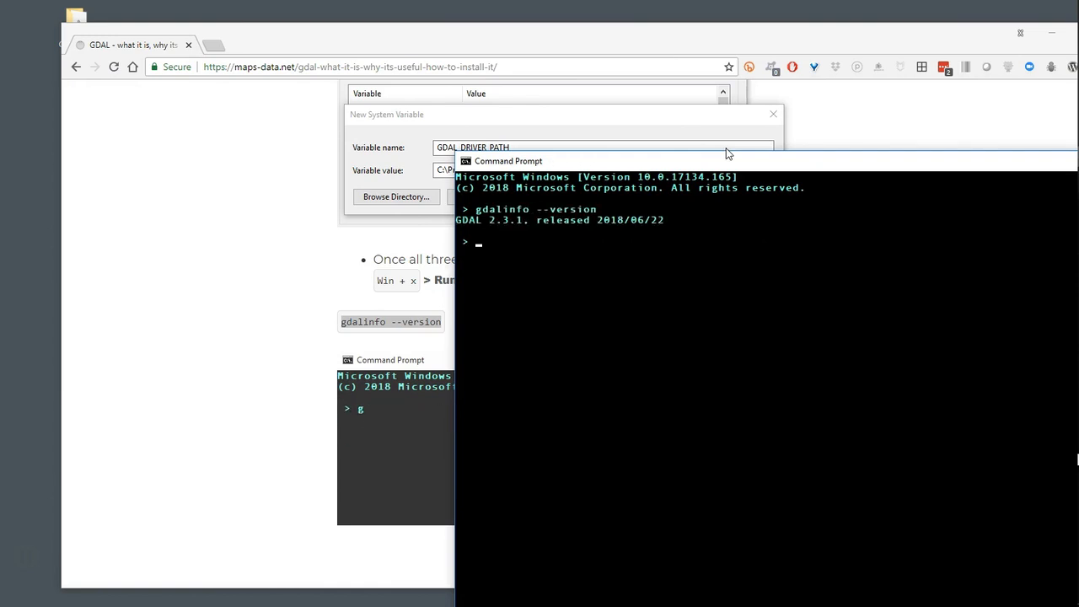
pyautogui.moveTo(624, 160); pyautogui.dragTo(389, 106)
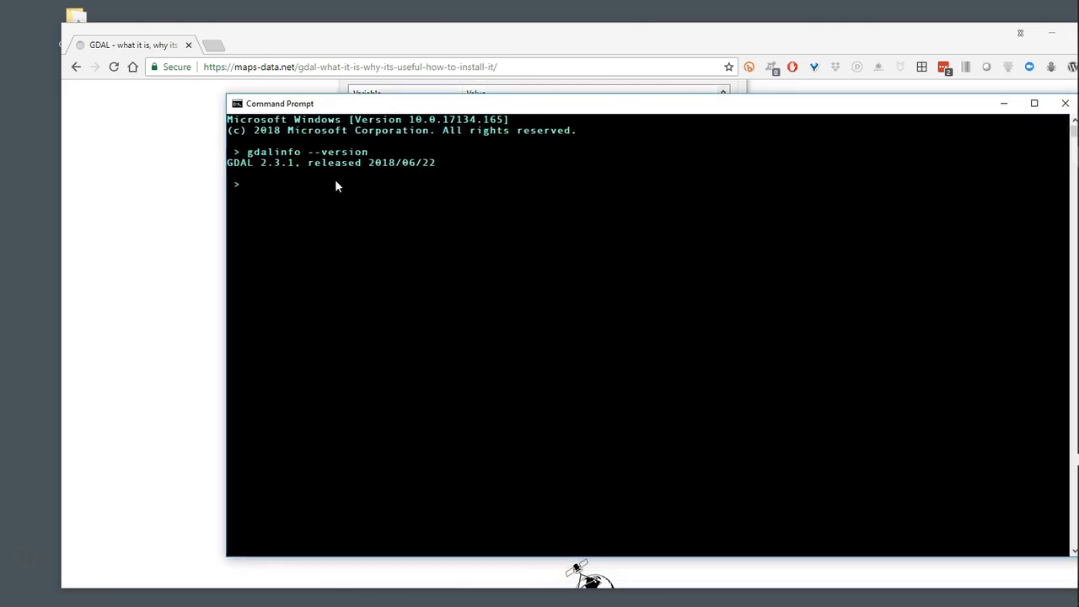